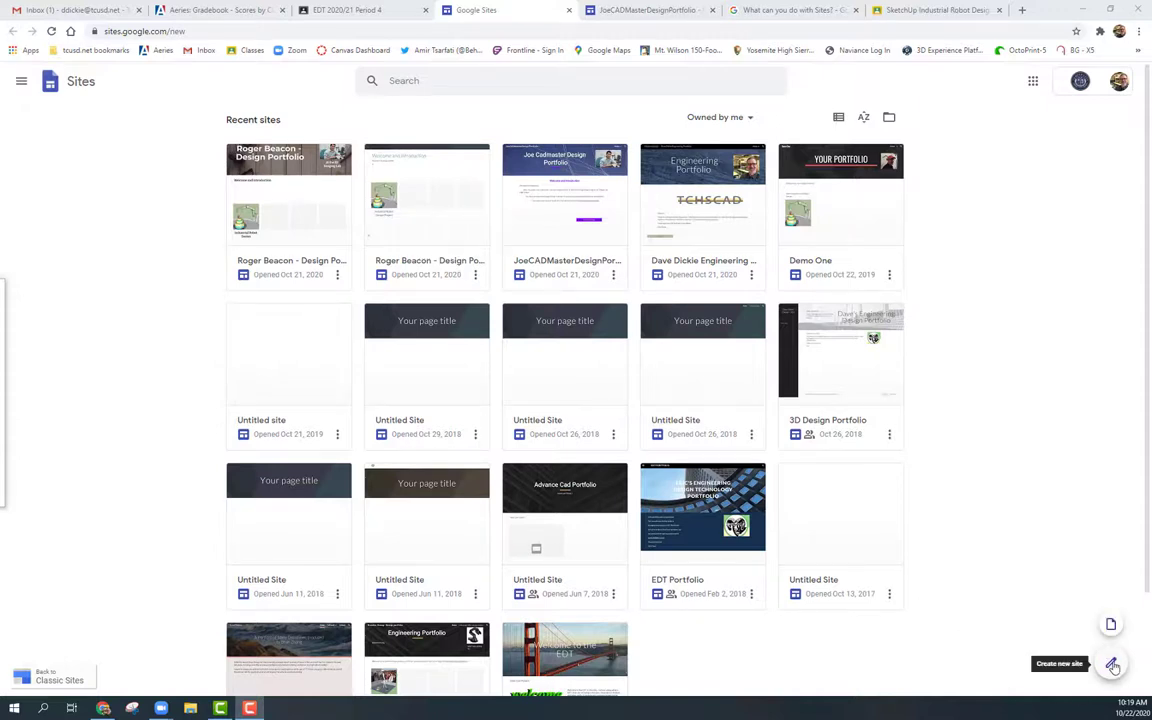
Start a new blank site from the Google Sites recent-sites overview.
left_click(1110, 666)
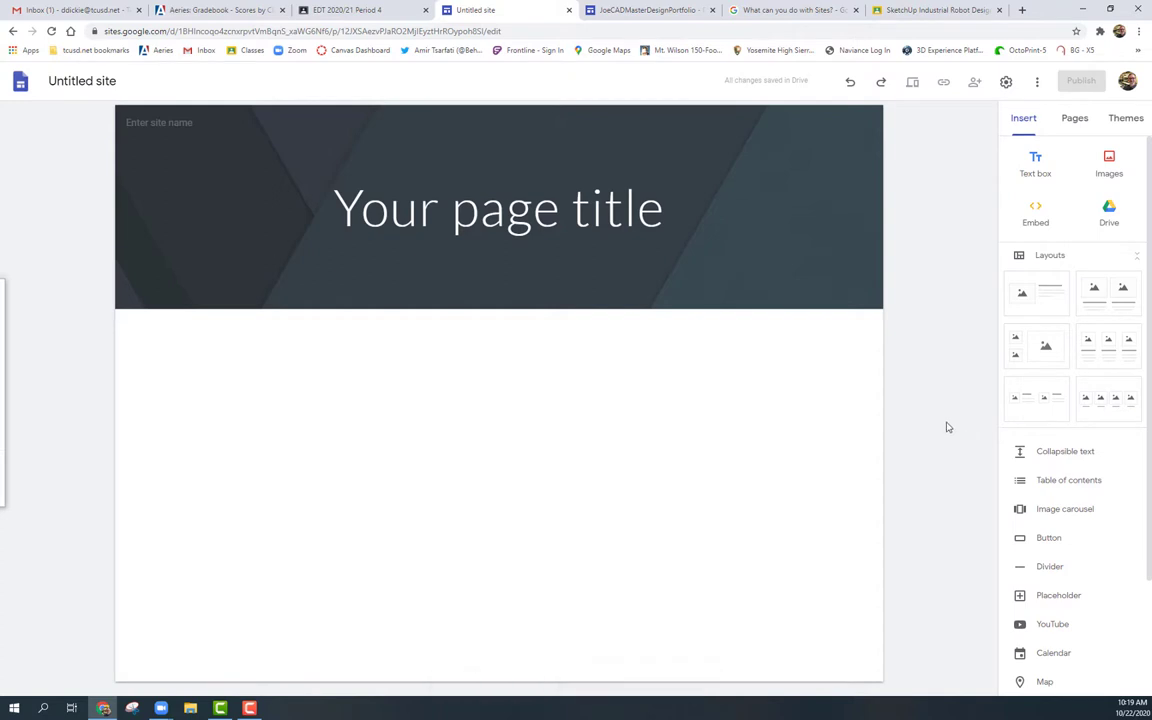
Rename 'Untitled site' to the owner's name plus '- Design Portfolio', then select the full name.
left_click(100, 80)
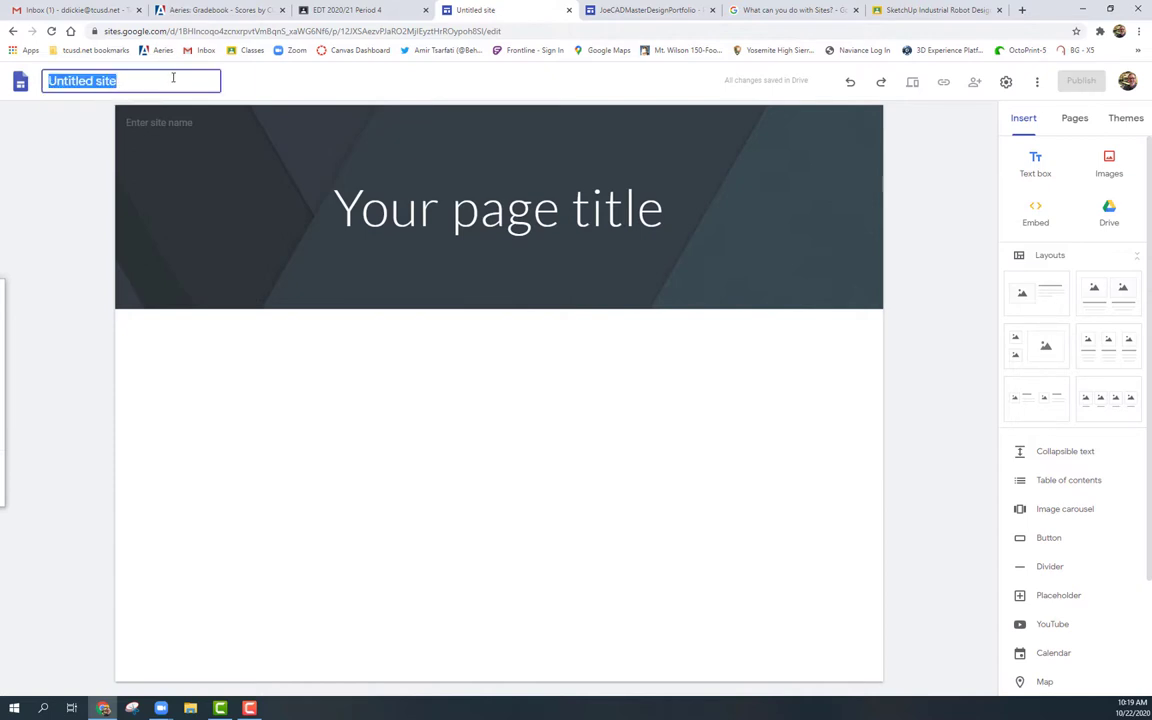
type("Roger Beacon -")
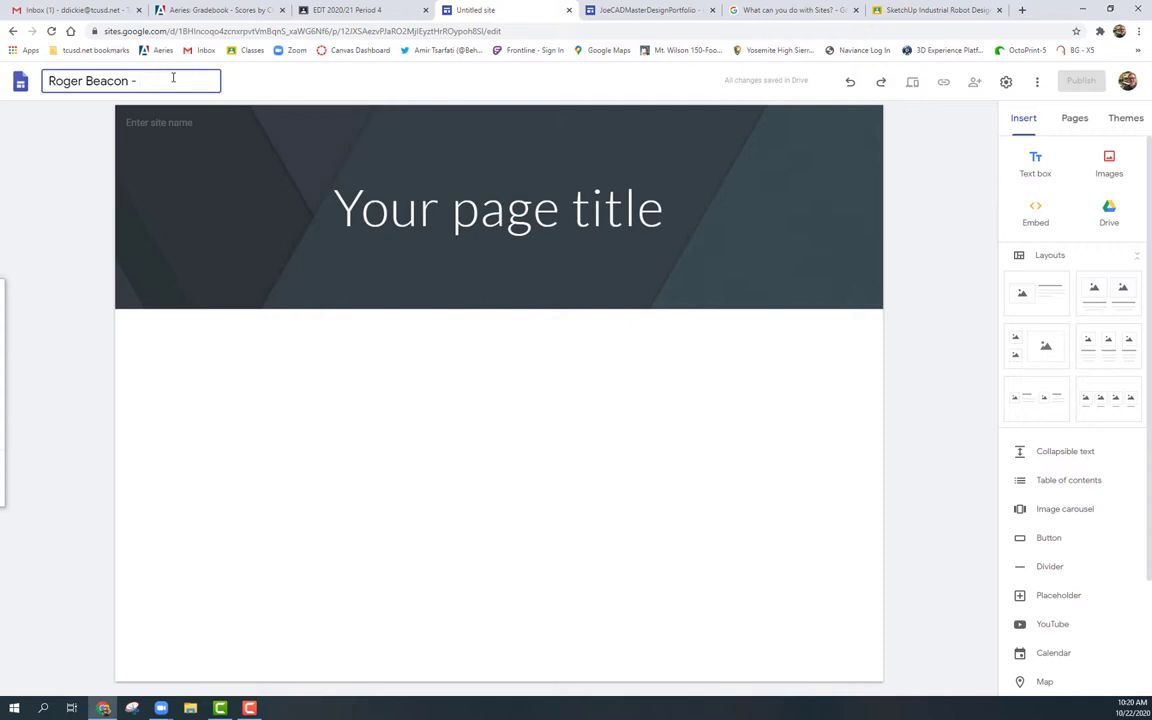
type("Design Portfolio")
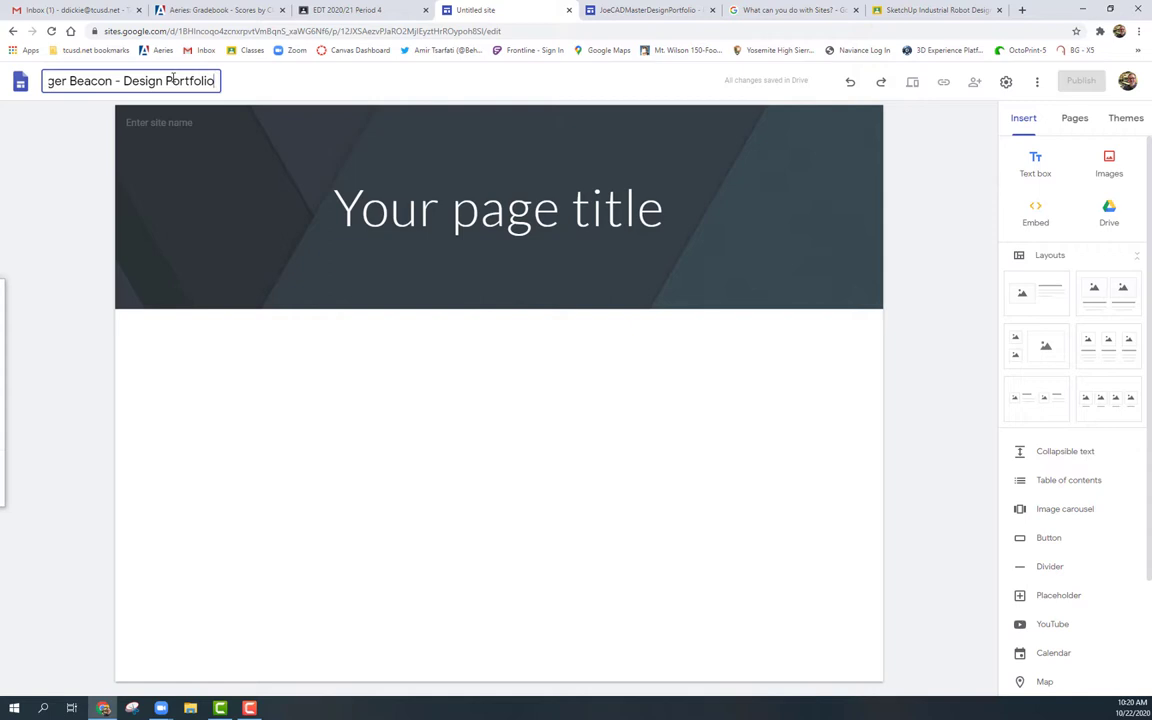
left_click_drag(194, 80, 47, 85)
key("ctrl+c")
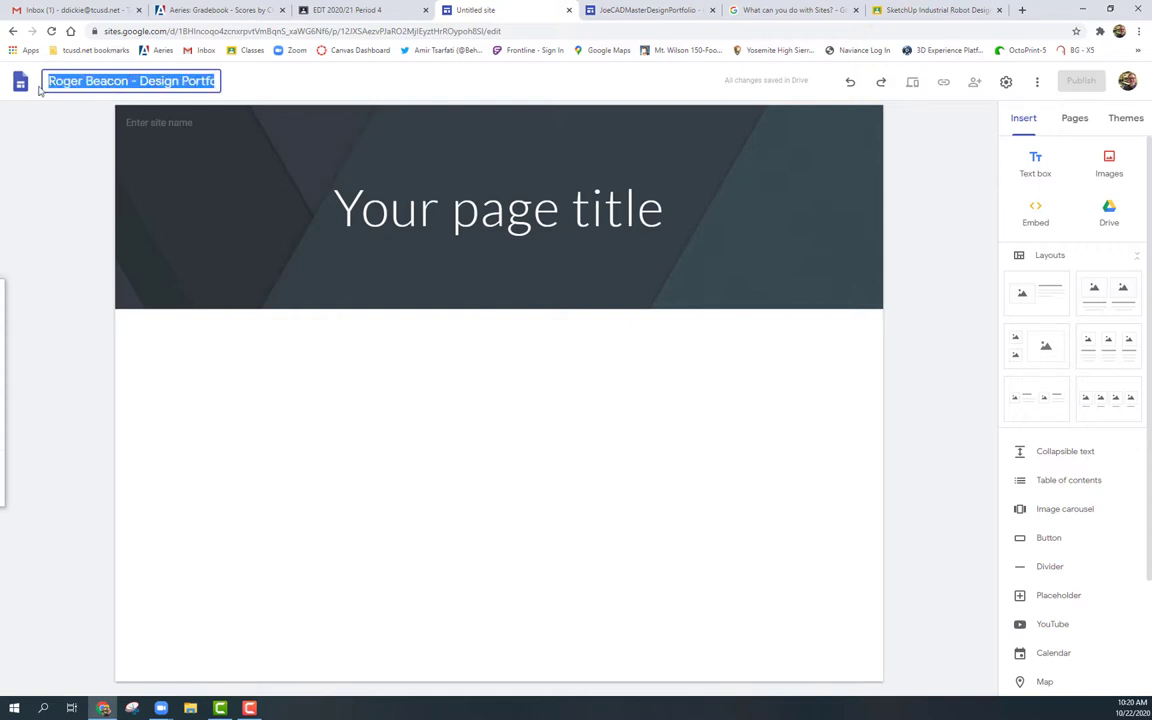
Replace 'Your page title' with the pasted site name and narrow the title box leftward.
left_click(506, 208)
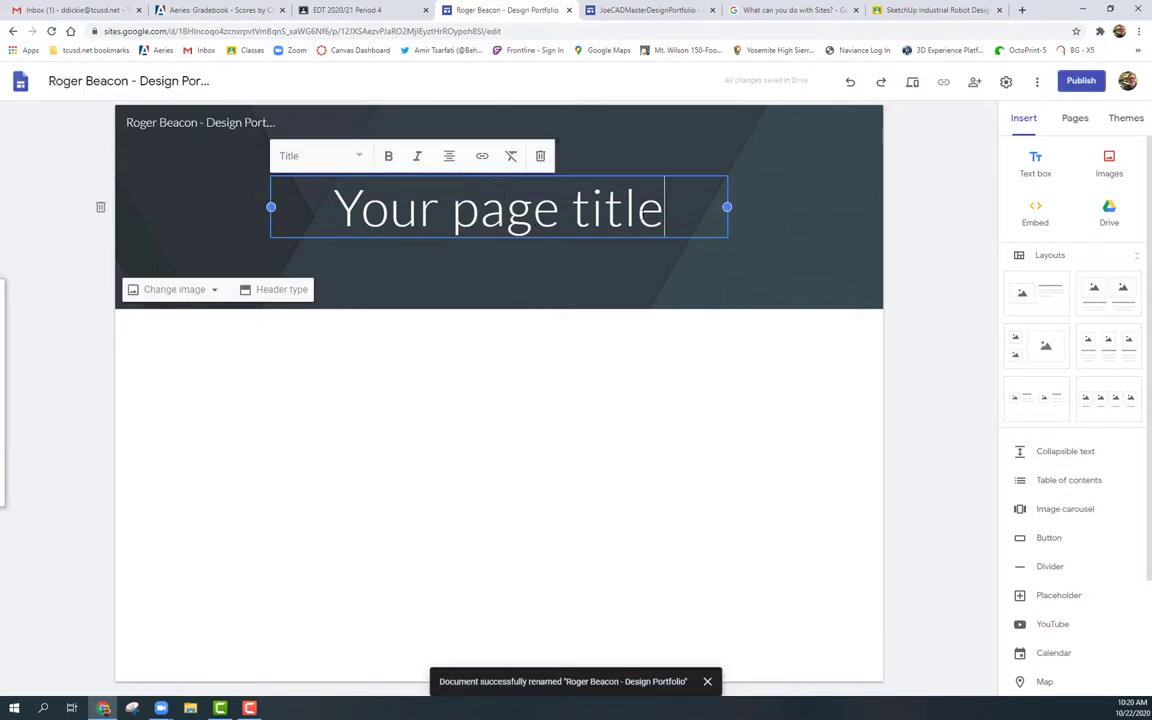
left_click_drag(664, 208, 292, 208)
key("ctrl+v")
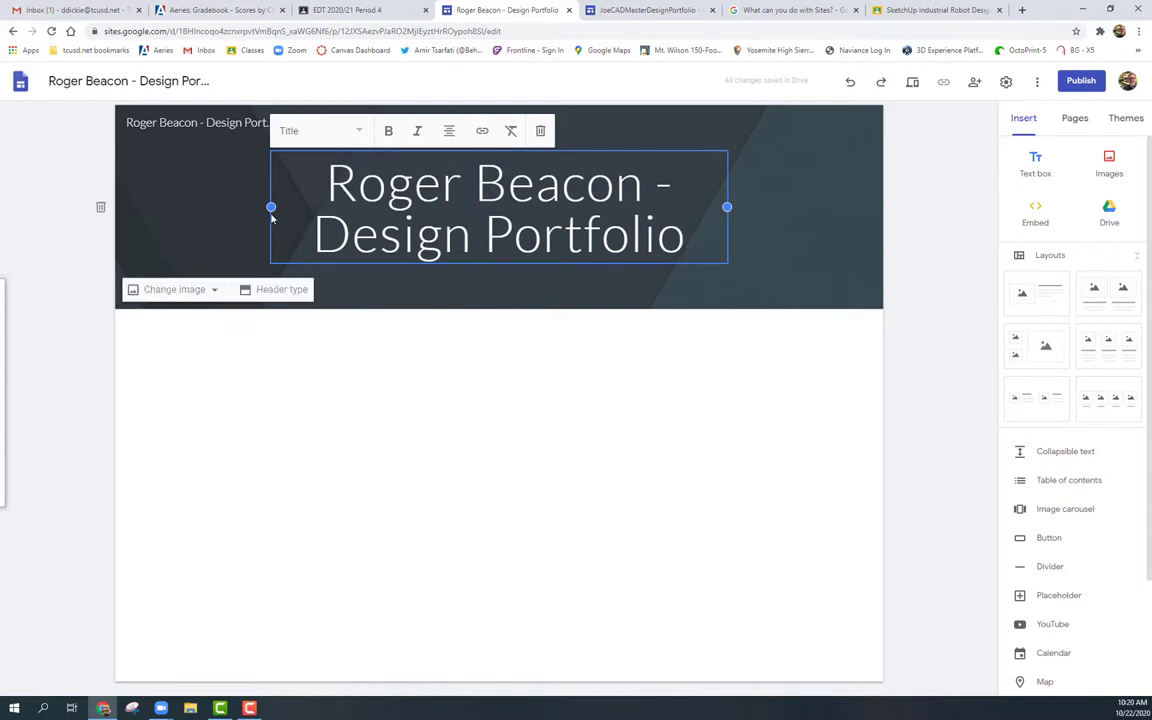
left_click_drag(270, 207, 152, 207)
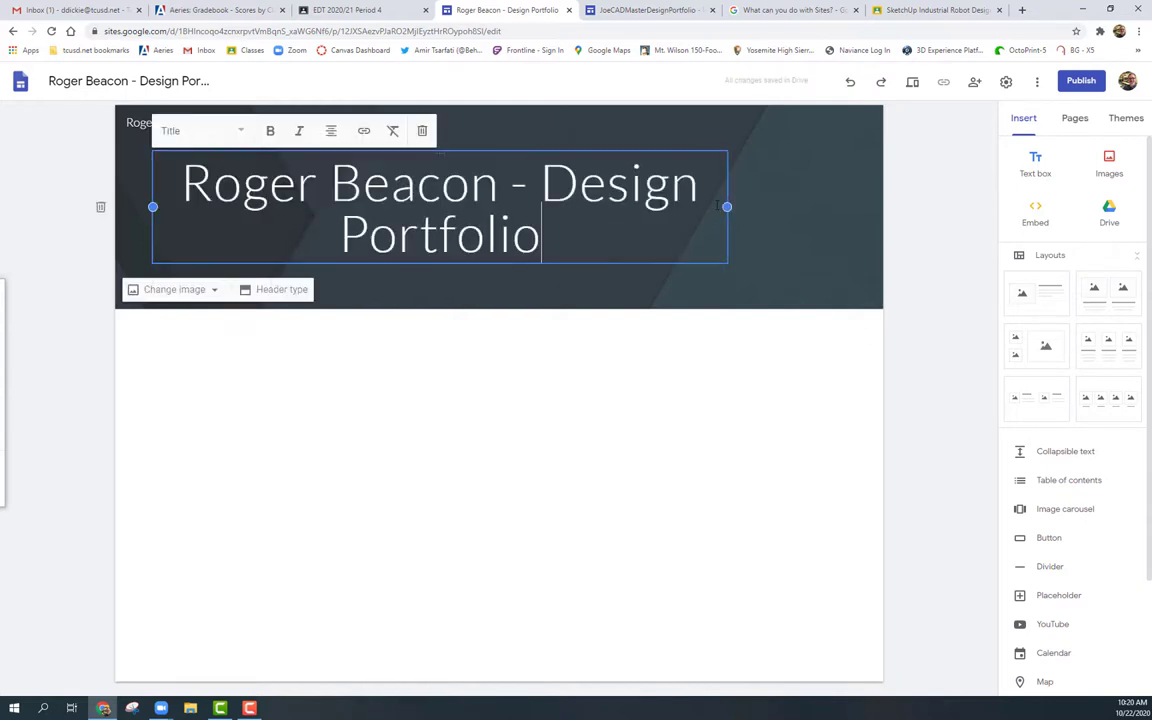
left_click_drag(727, 207, 605, 208)
left_click(597, 365)
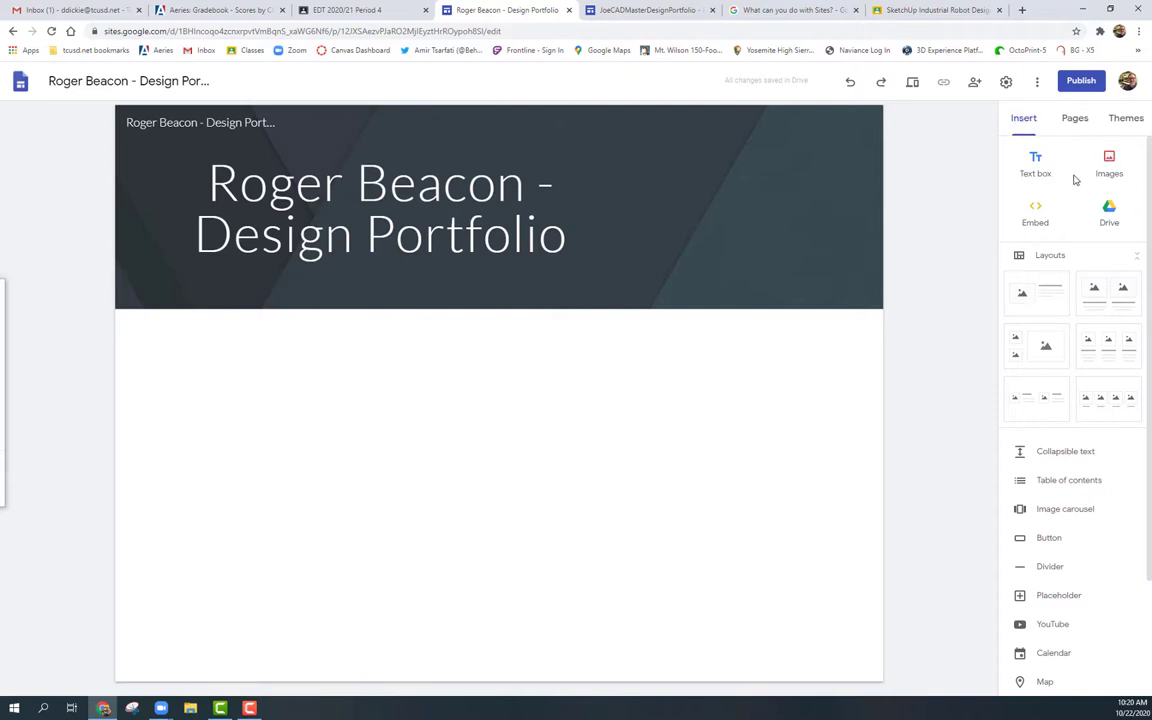
Start an image upload and browse from Desktop and EDT to the Pictures folder.
left_click(1110, 162)
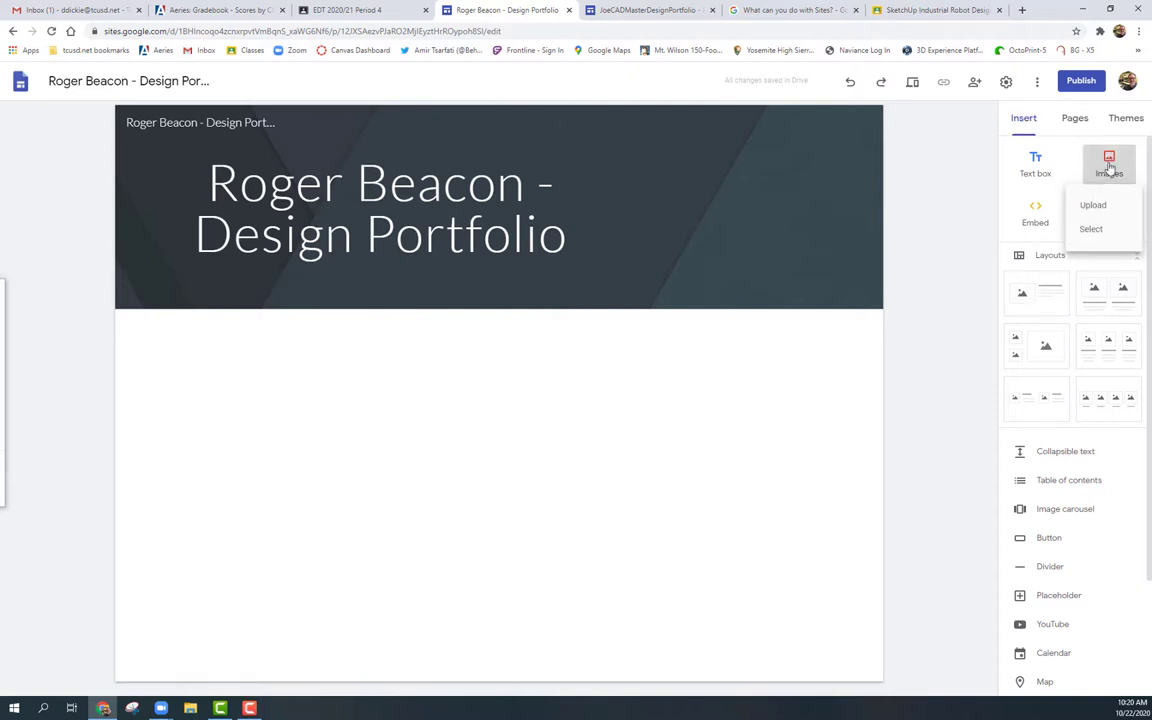
left_click(1095, 204)
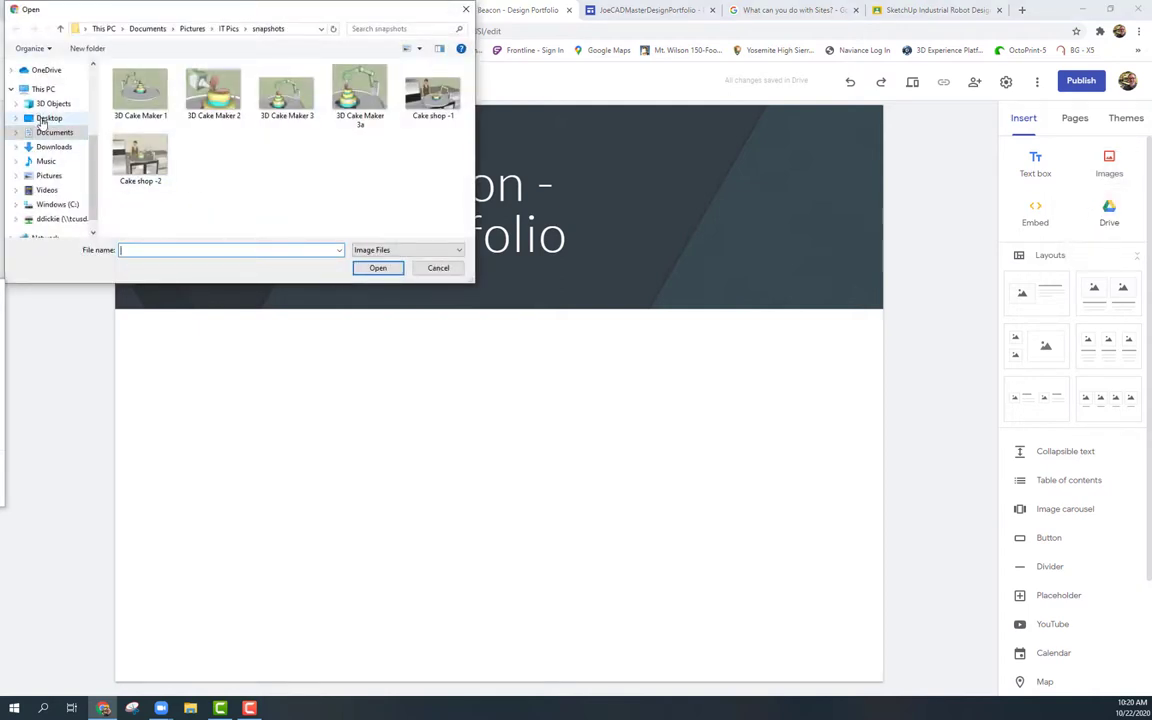
scroll(46, 141, "up", 3)
scroll(46, 143, "up", 1)
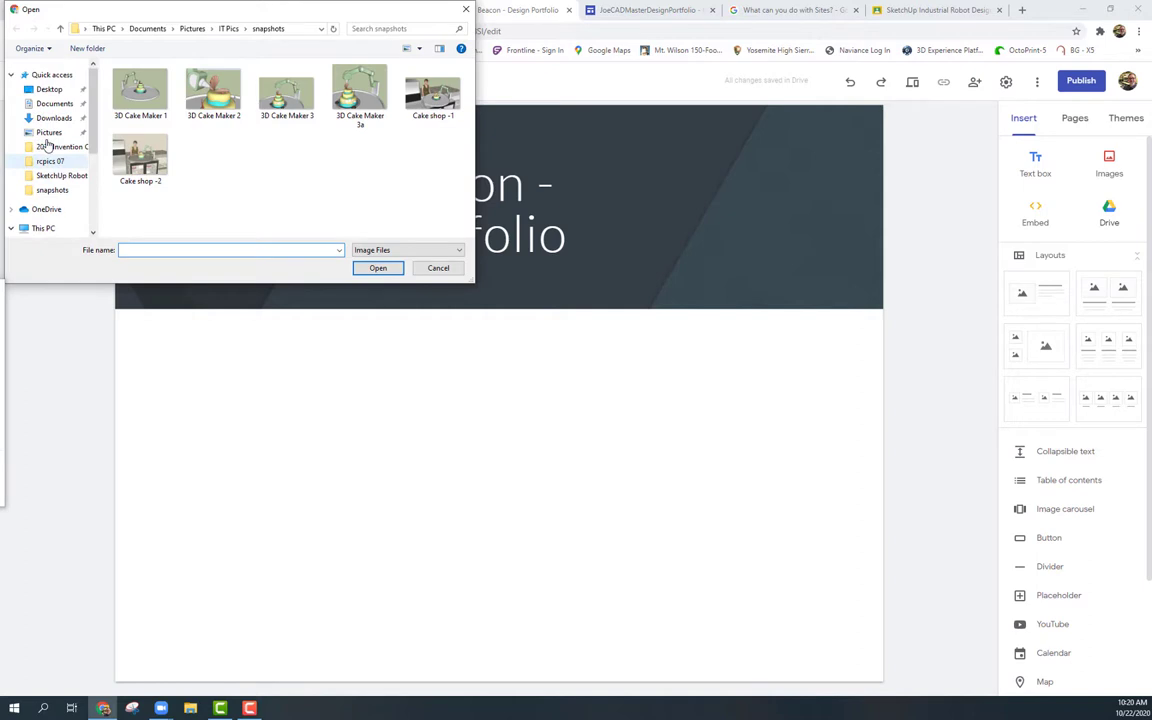
scroll(46, 145, "down", 1)
scroll(46, 146, "up", 1)
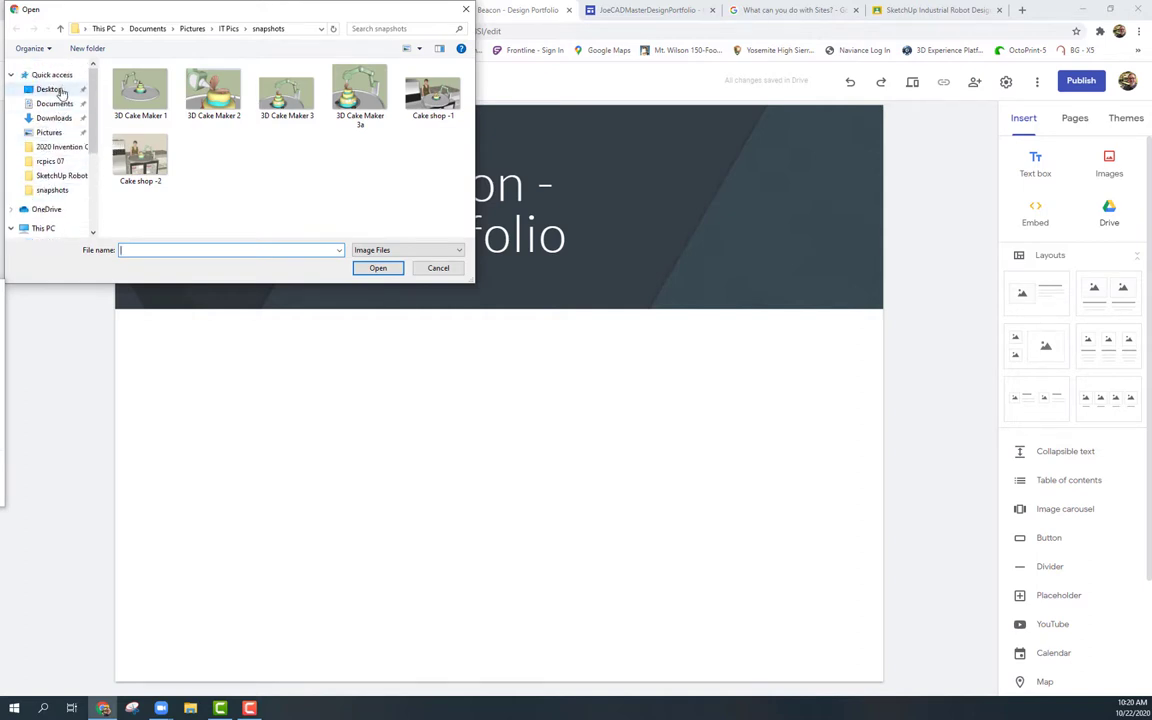
left_click(49, 89)
double_click(130, 172)
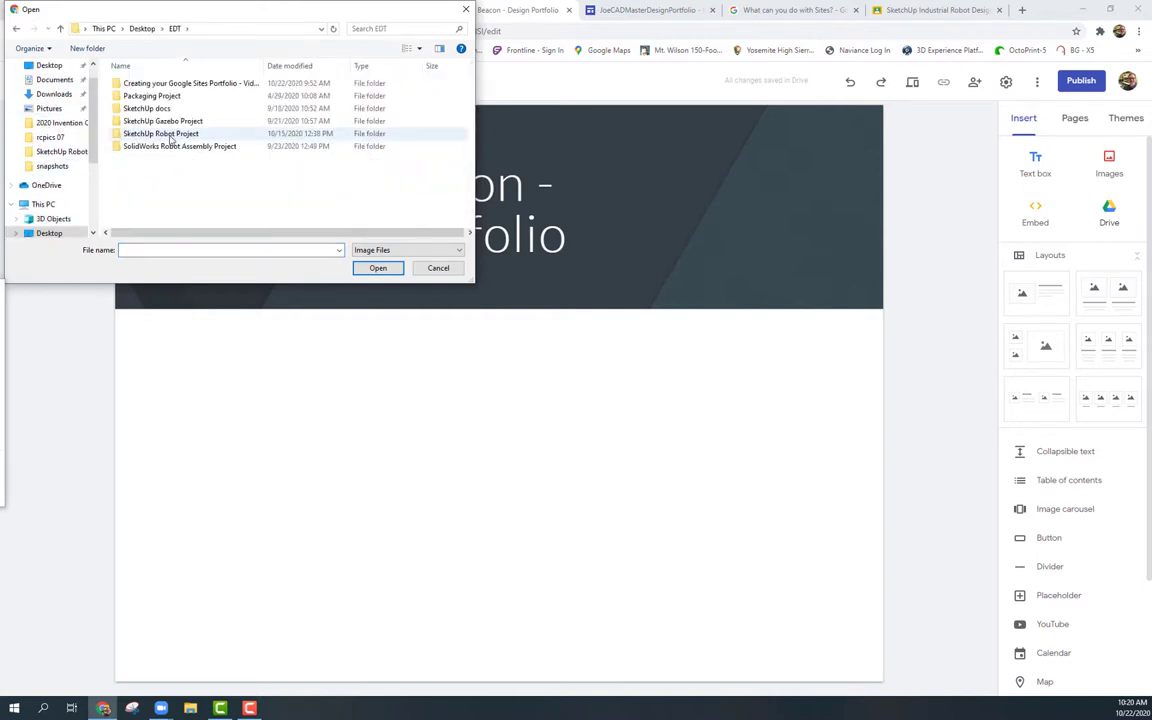
left_click(50, 108)
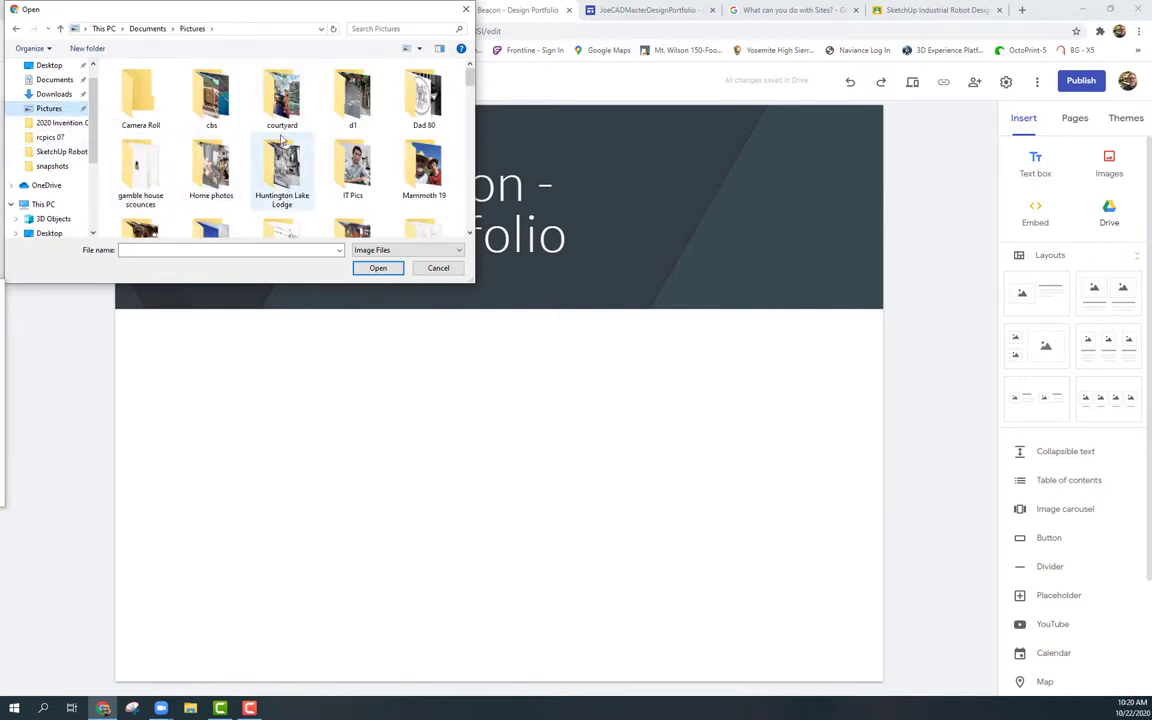
Insert 'cad master' from IT Pics and drag it to the header's right side.
left_click(419, 48)
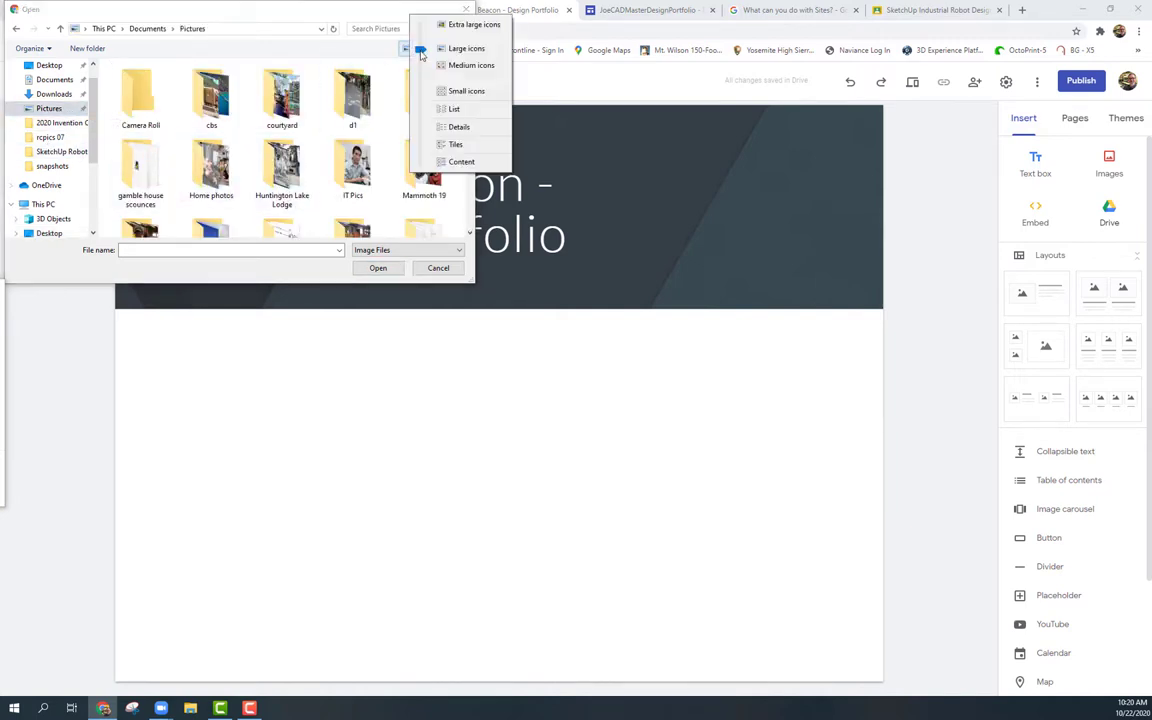
left_click(450, 109)
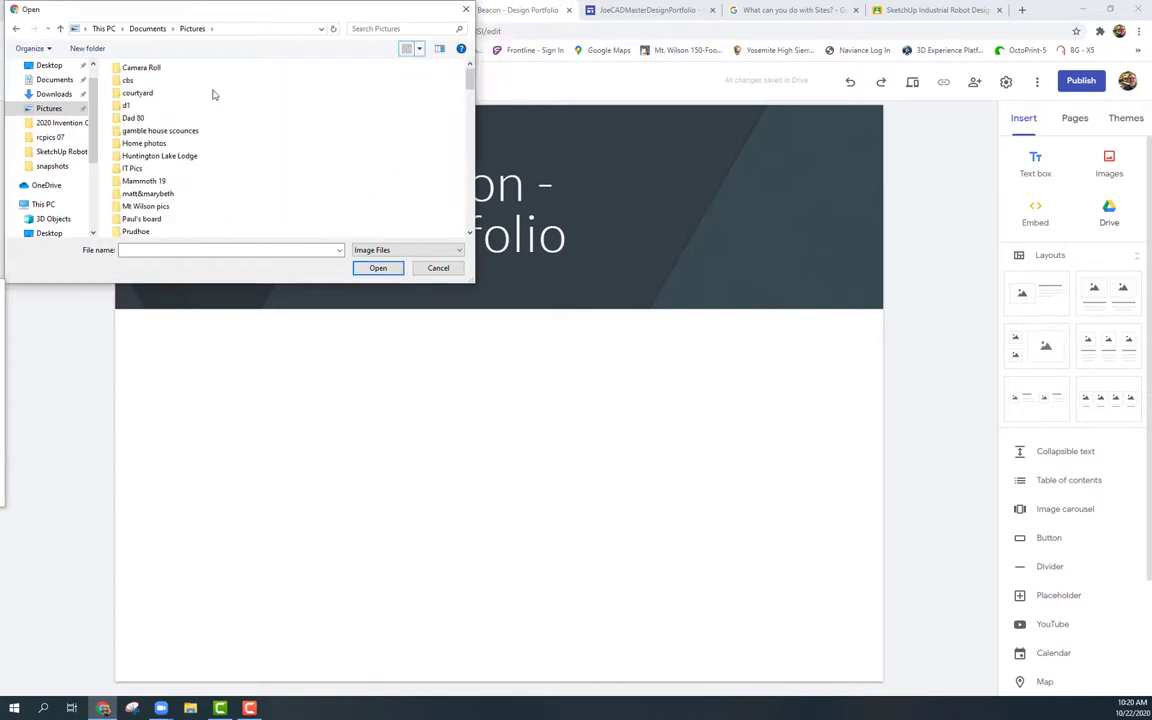
double_click(130, 170)
left_click(212, 100)
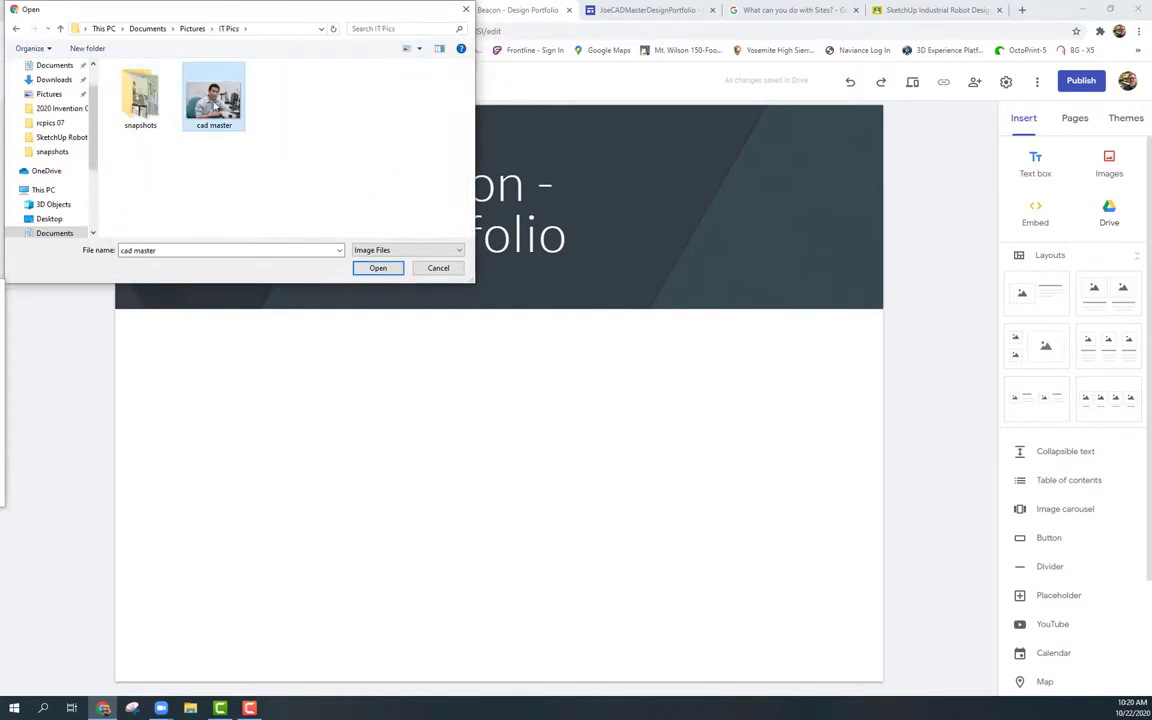
left_click(377, 267)
left_click_drag(253, 397, 664, 172)
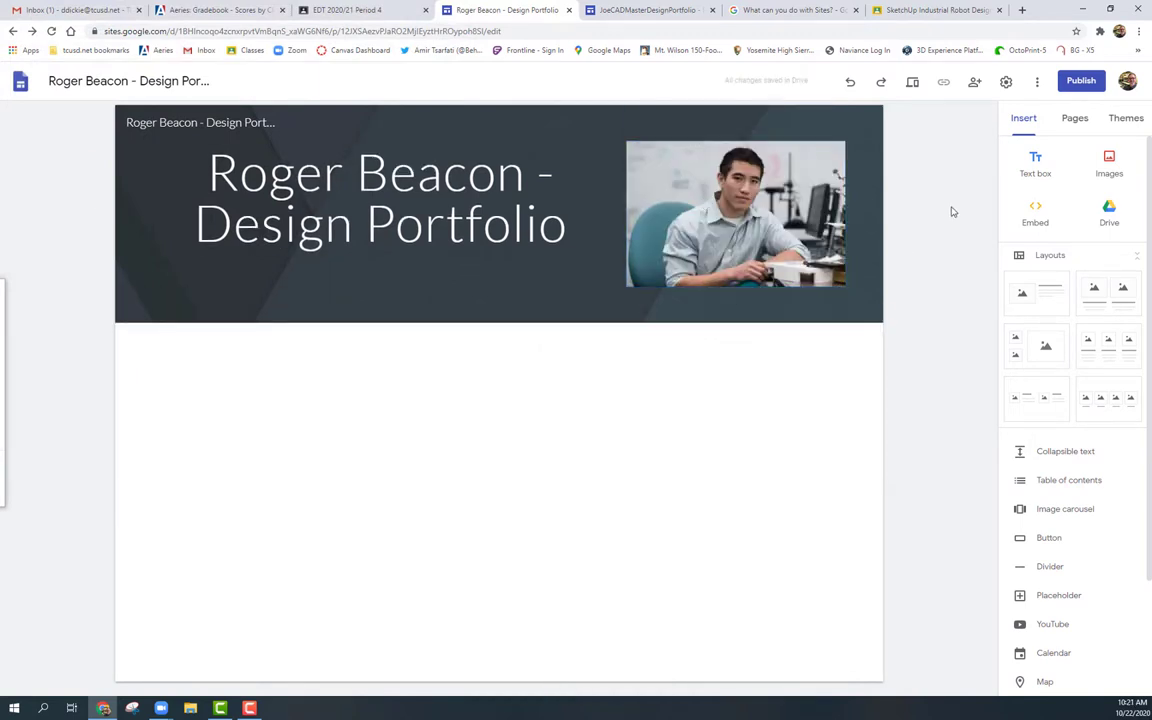
left_click(1037, 166)
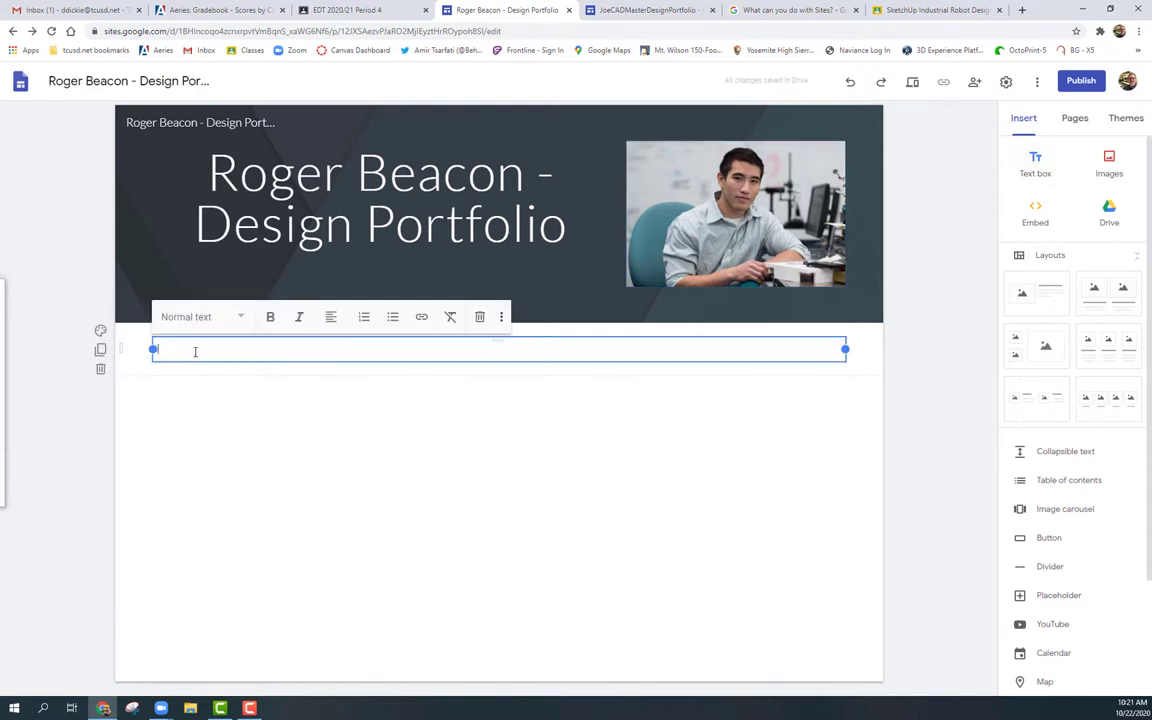
type("IN the IT lab do ")
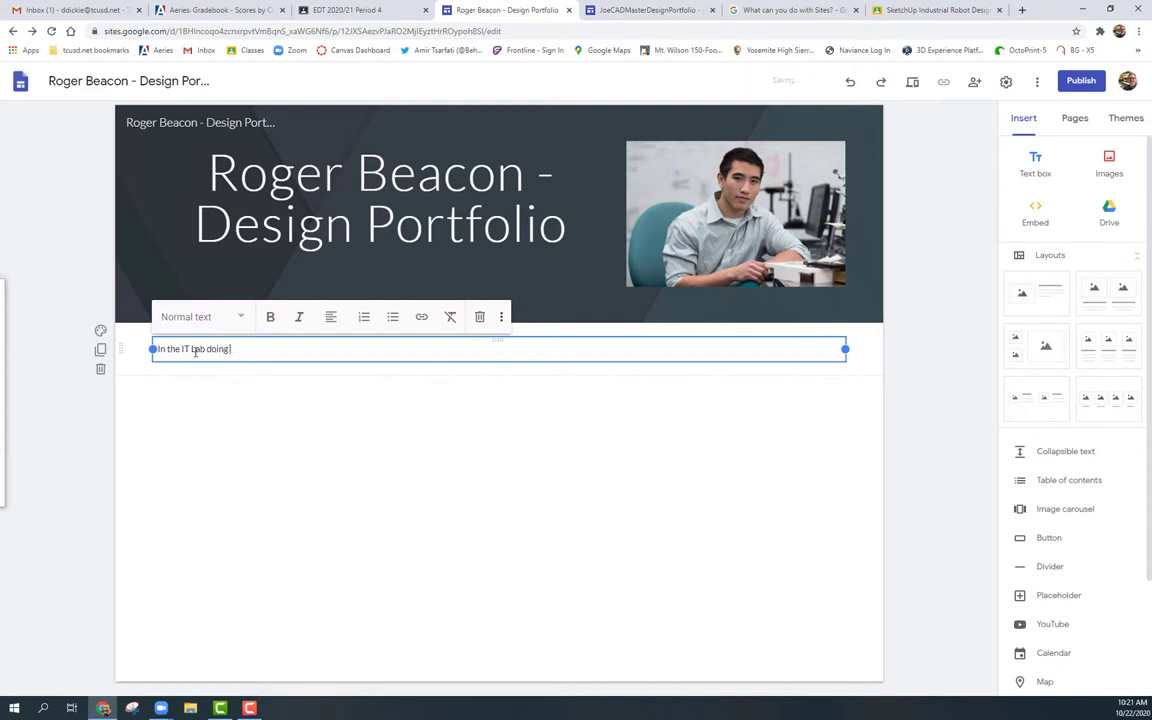
type("3D Modeling")
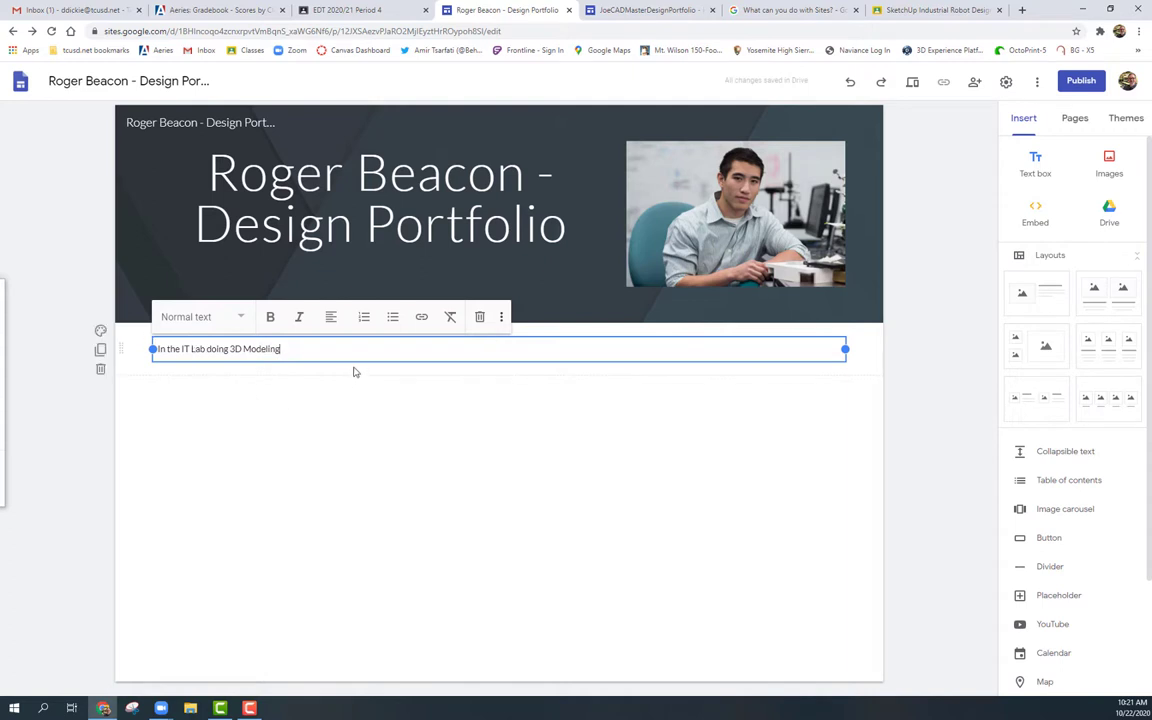
left_click(267, 385)
left_click(270, 357)
left_click_drag(270, 357, 645, 301)
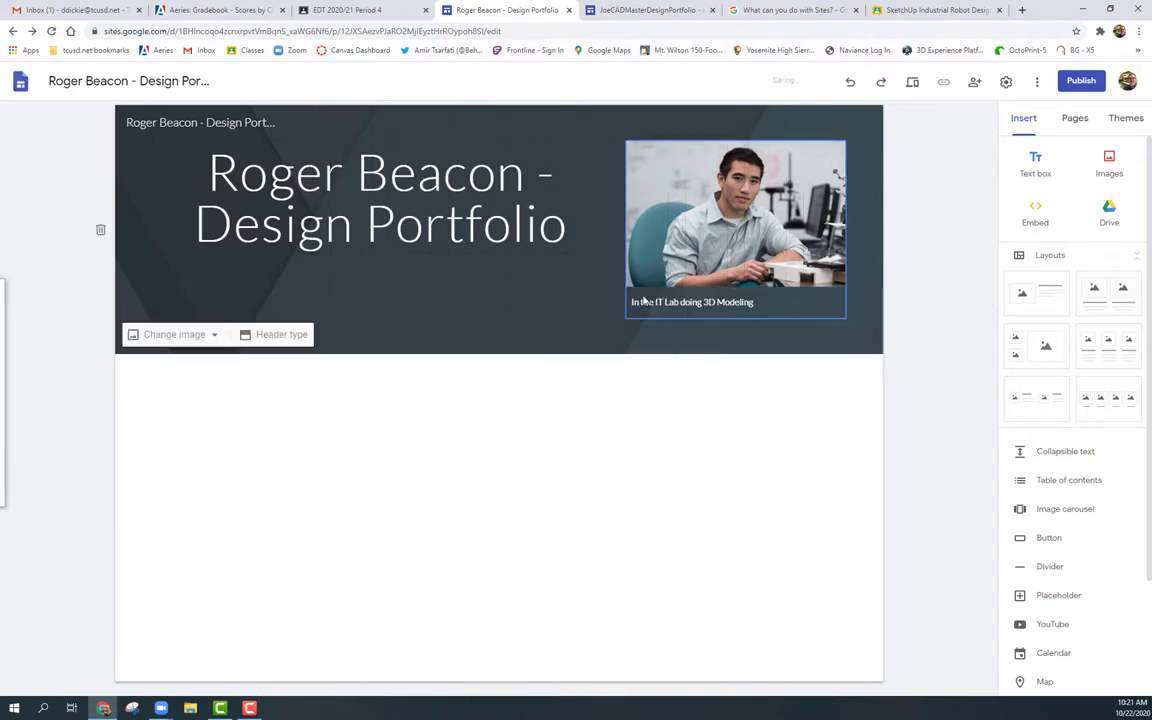
left_click_drag(757, 302, 626, 303)
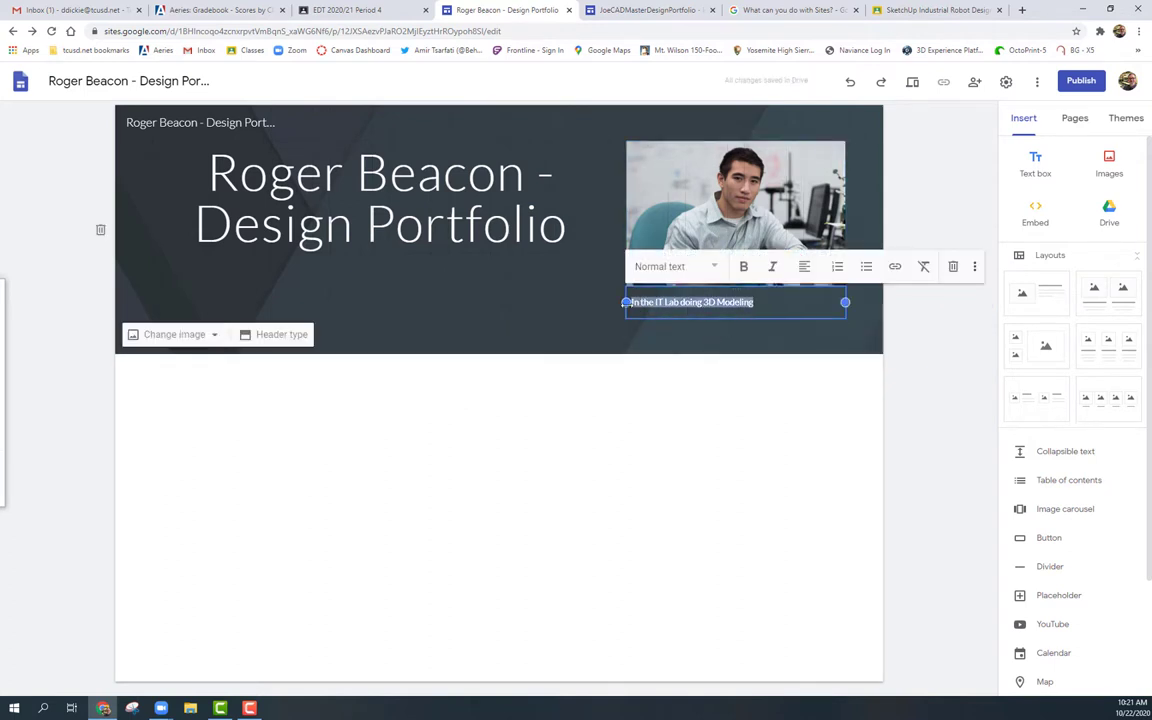
left_click(804, 266)
left_click(805, 306)
left_click(808, 427)
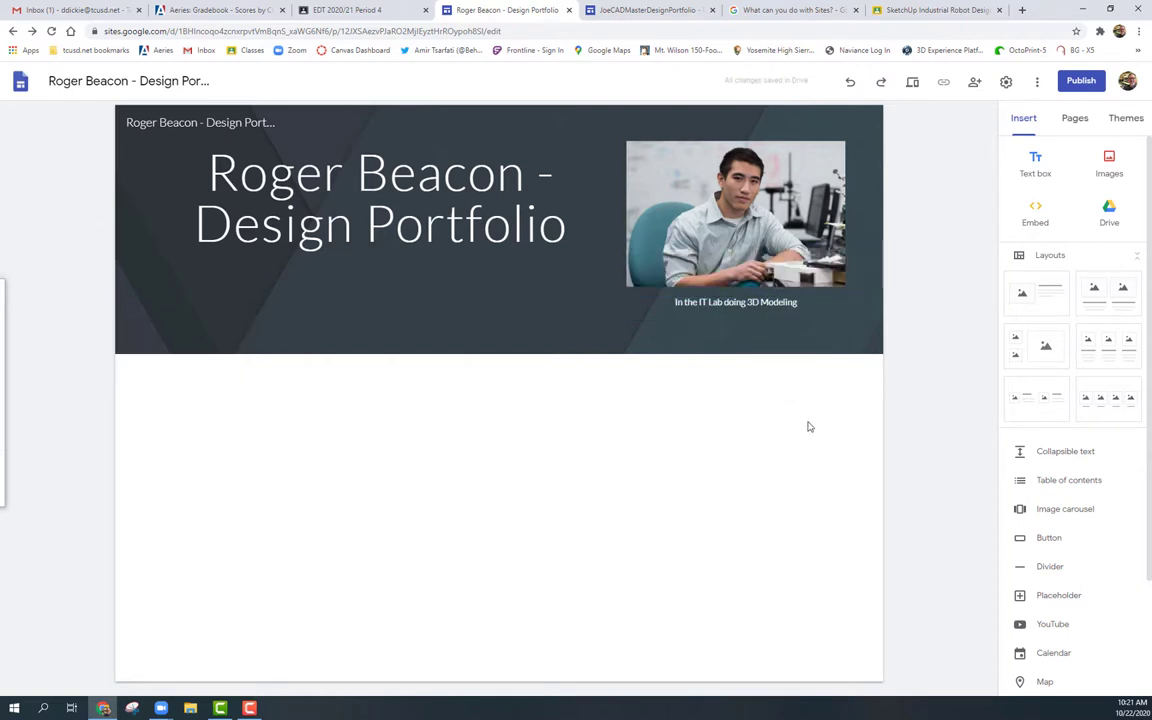
left_click(760, 302)
left_click_drag(799, 302, 748, 303)
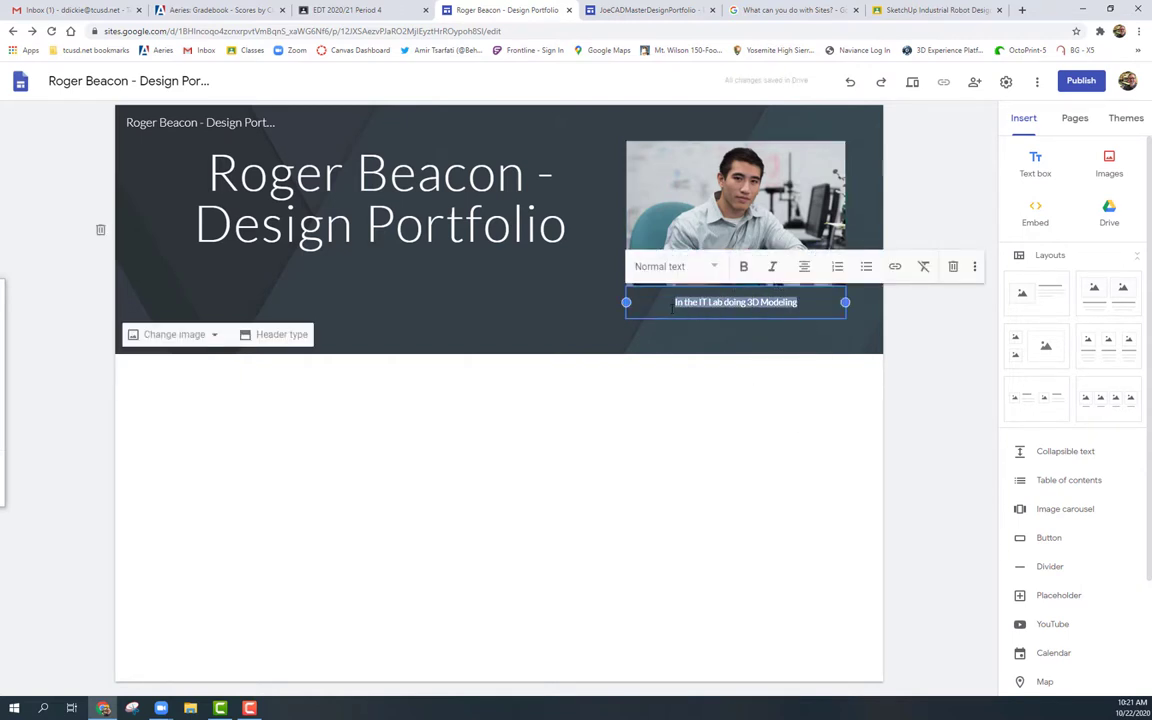
left_click(713, 265)
left_click(658, 341)
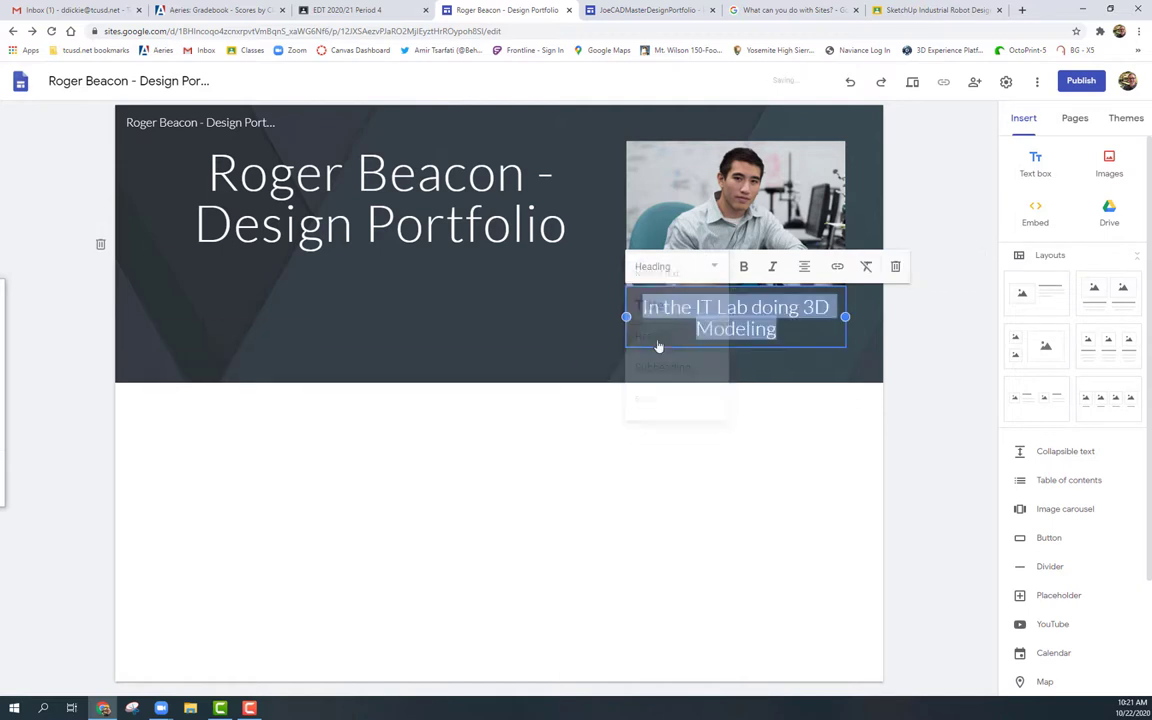
left_click(811, 440)
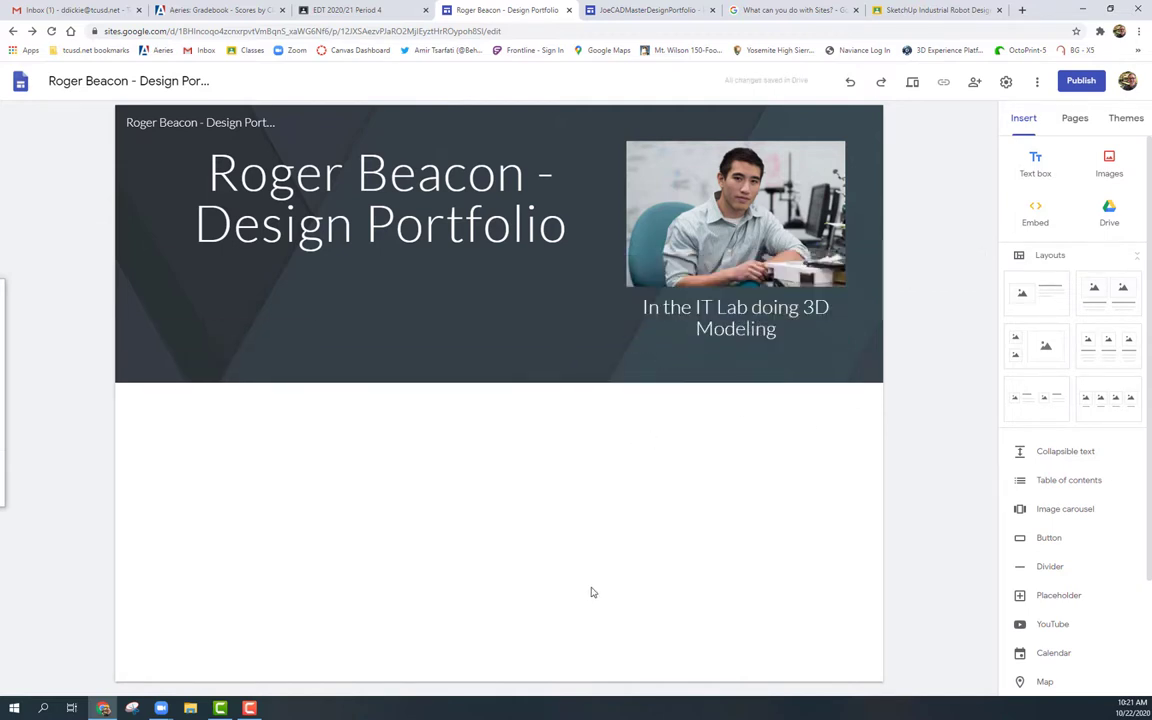
left_click(740, 286)
left_click(340, 434)
left_click(735, 240)
left_click(701, 457)
Add a text box below the header reading 'Welcome/Introduction'.
left_click(1036, 162)
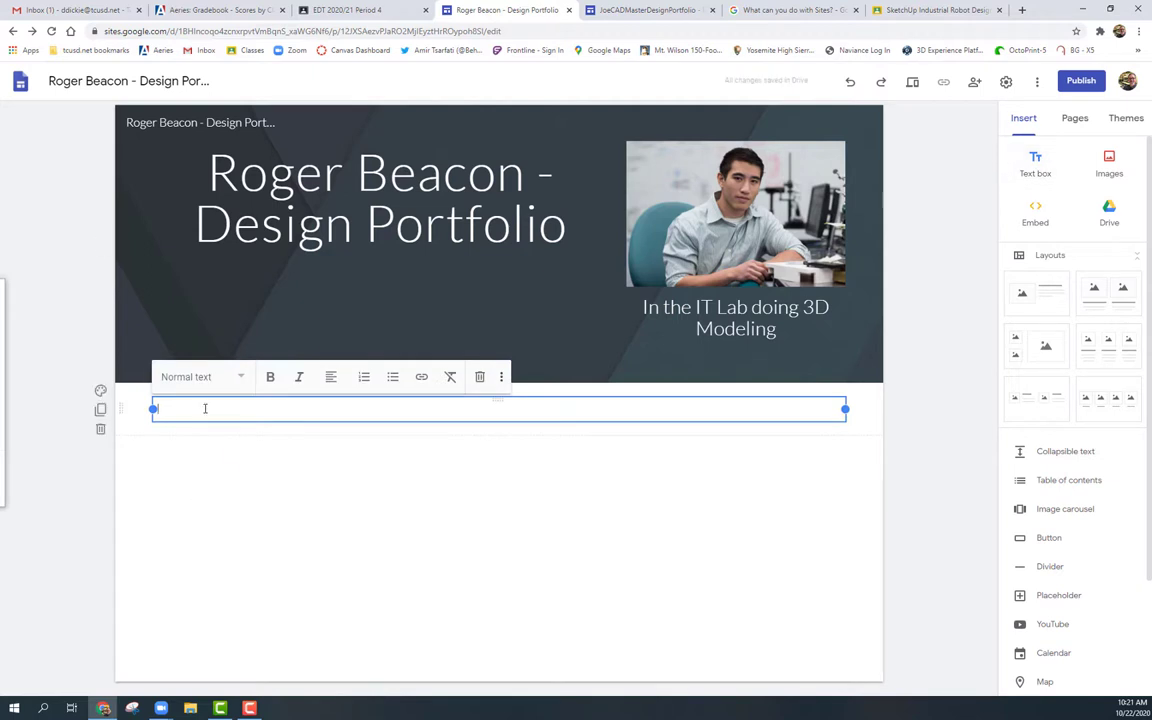
type("Welcome!")
key("BackSpace")
type("du")
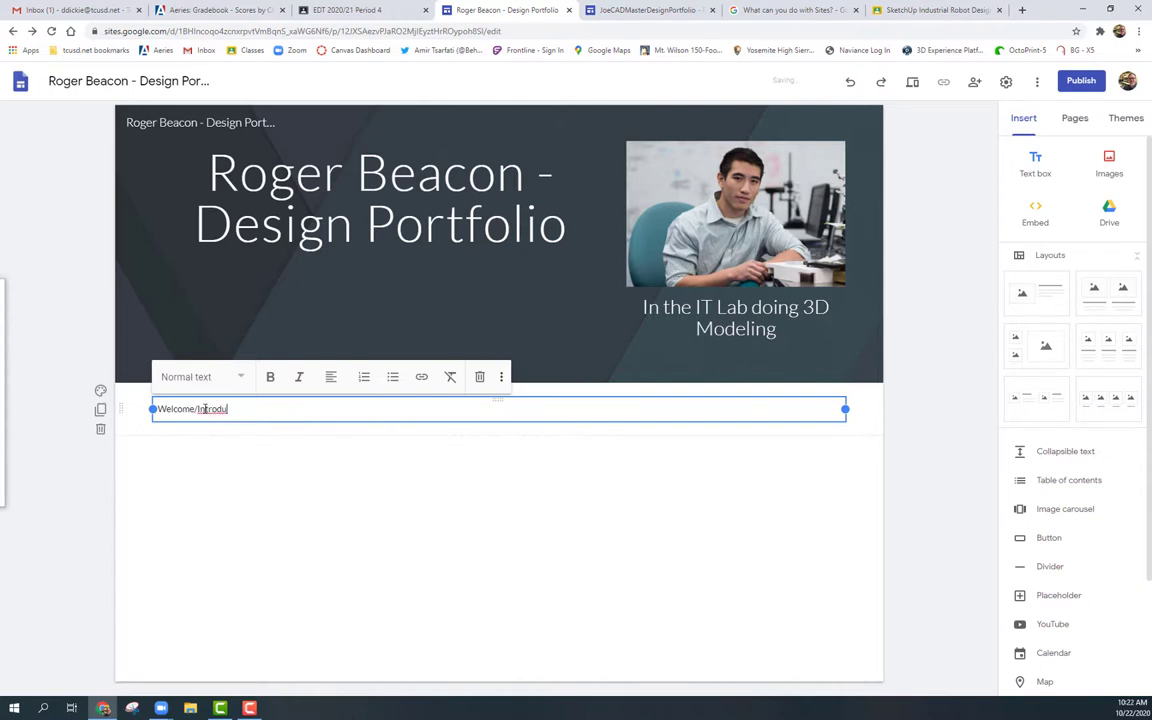
type("ction")
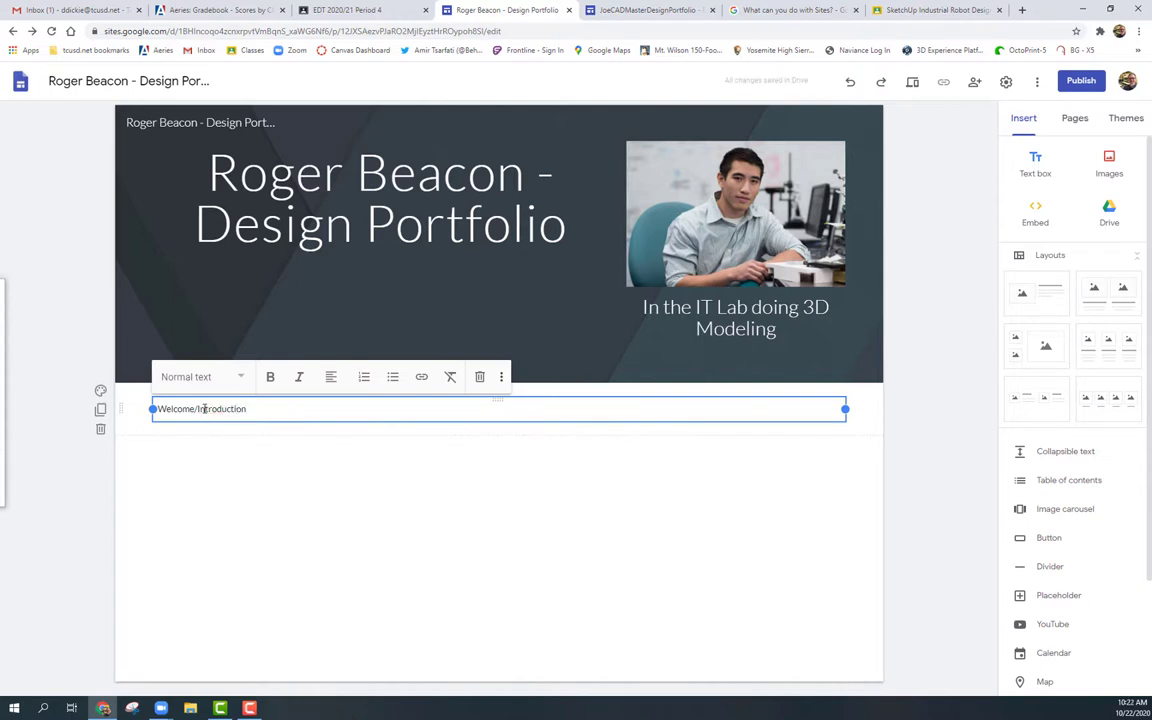
left_click(273, 470)
Style 'Welcome/Introduction' as a Heading and add an empty line after it.
triple_click(253, 409)
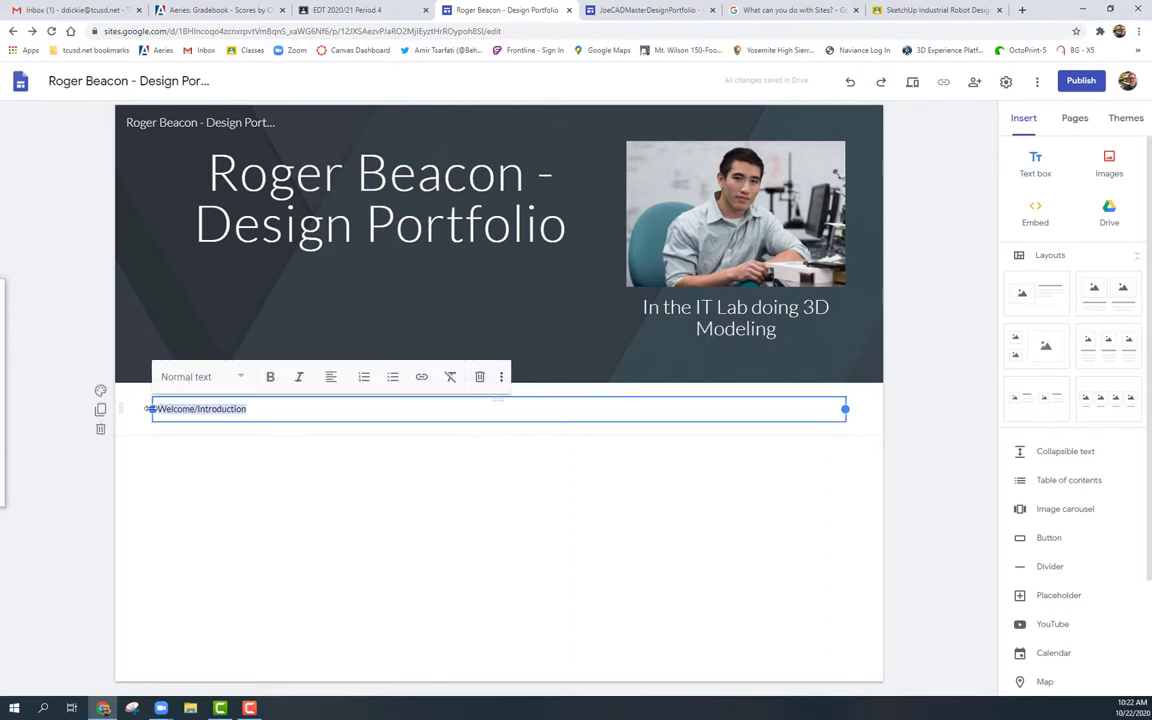
left_click(230, 377)
left_click(213, 450)
left_click(337, 419)
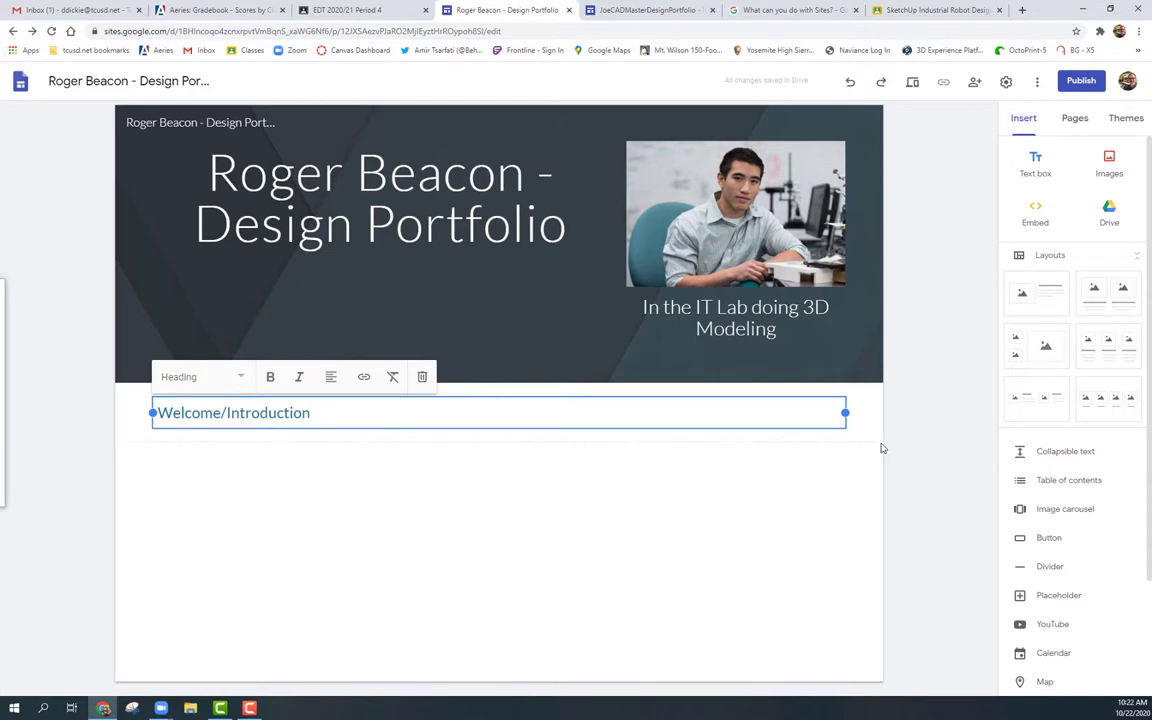
left_click(710, 445)
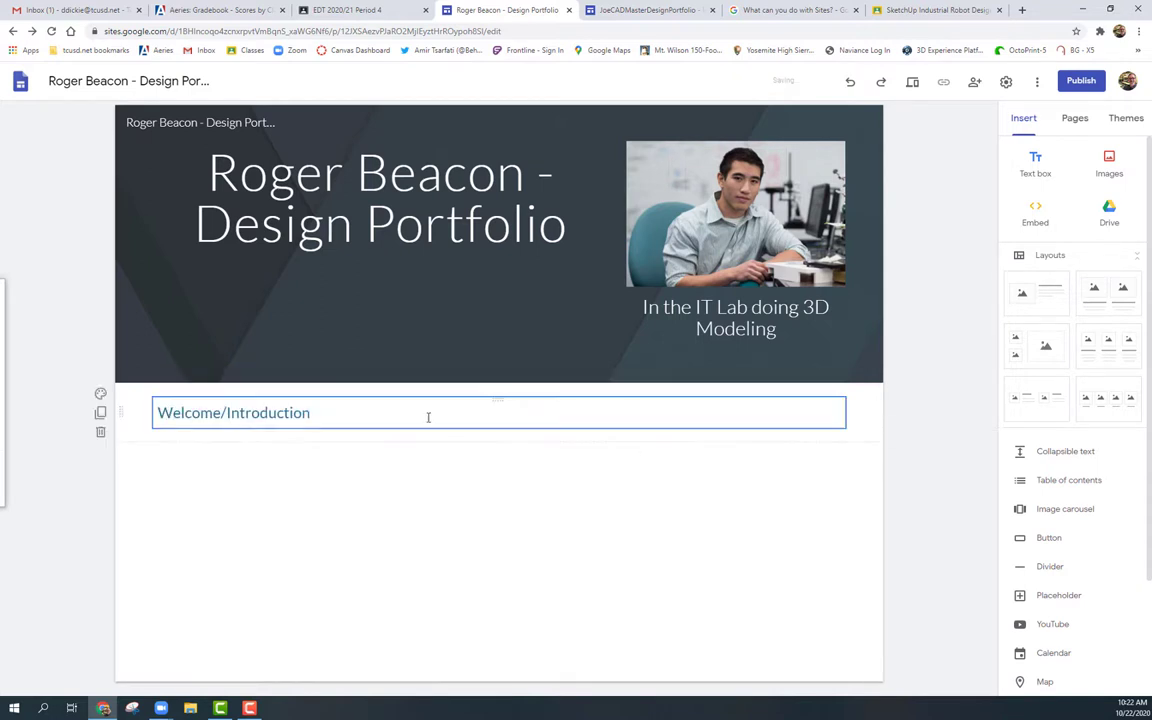
left_click(312, 415)
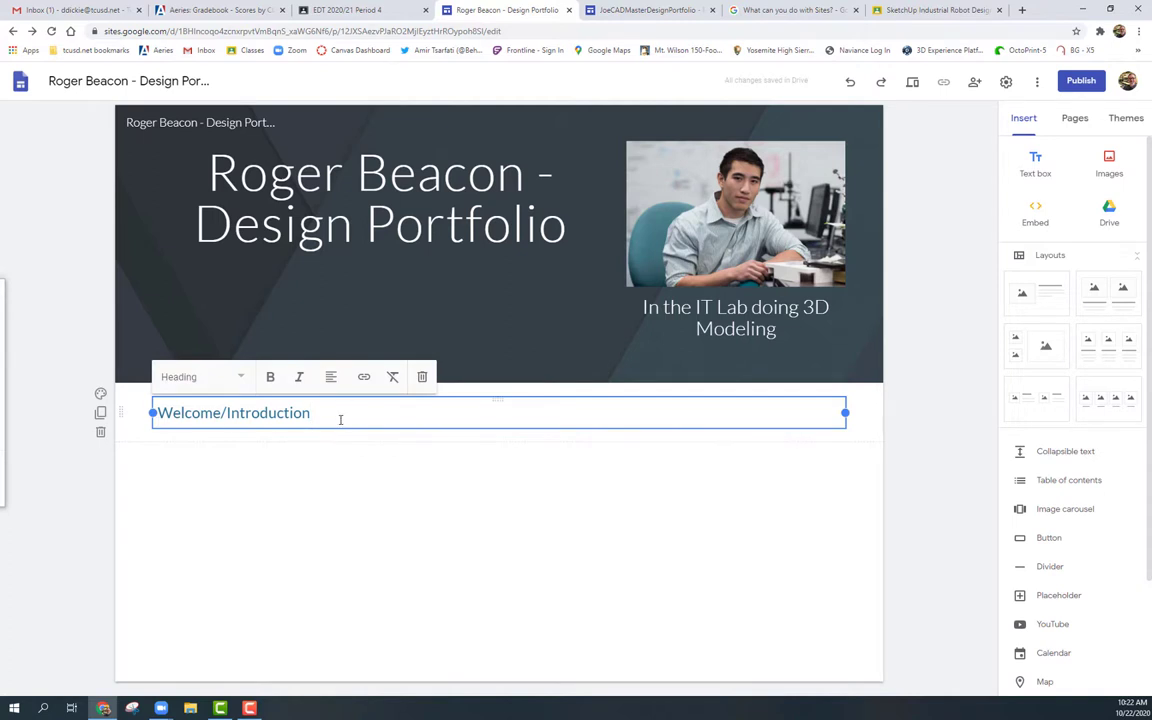
key("Return")
left_click(297, 537)
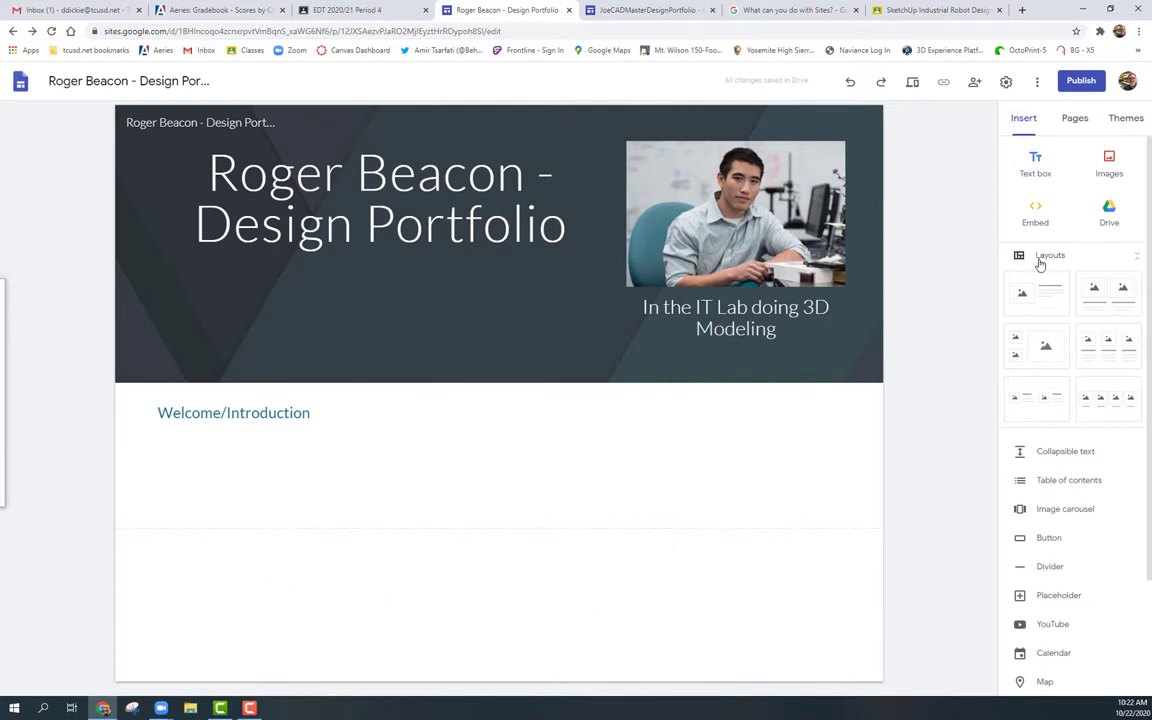
Add a four-image layout and try 'Cake shop -2' in the first slot, then remove it.
left_click(1110, 403)
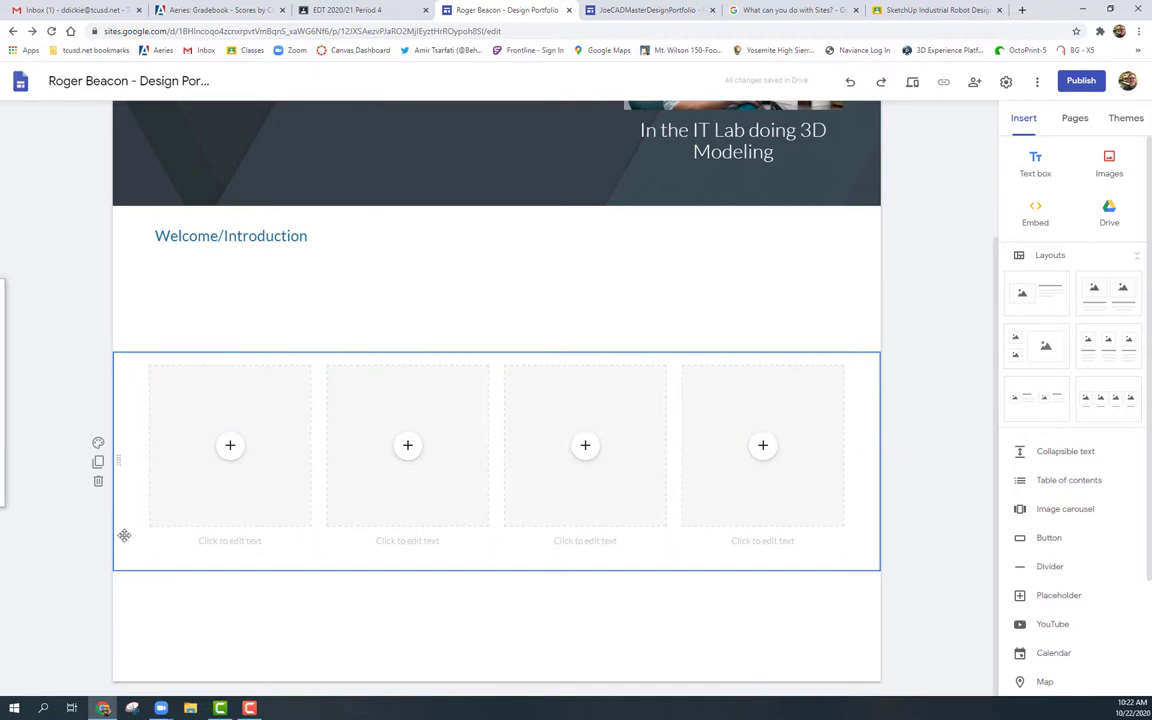
left_click(230, 447)
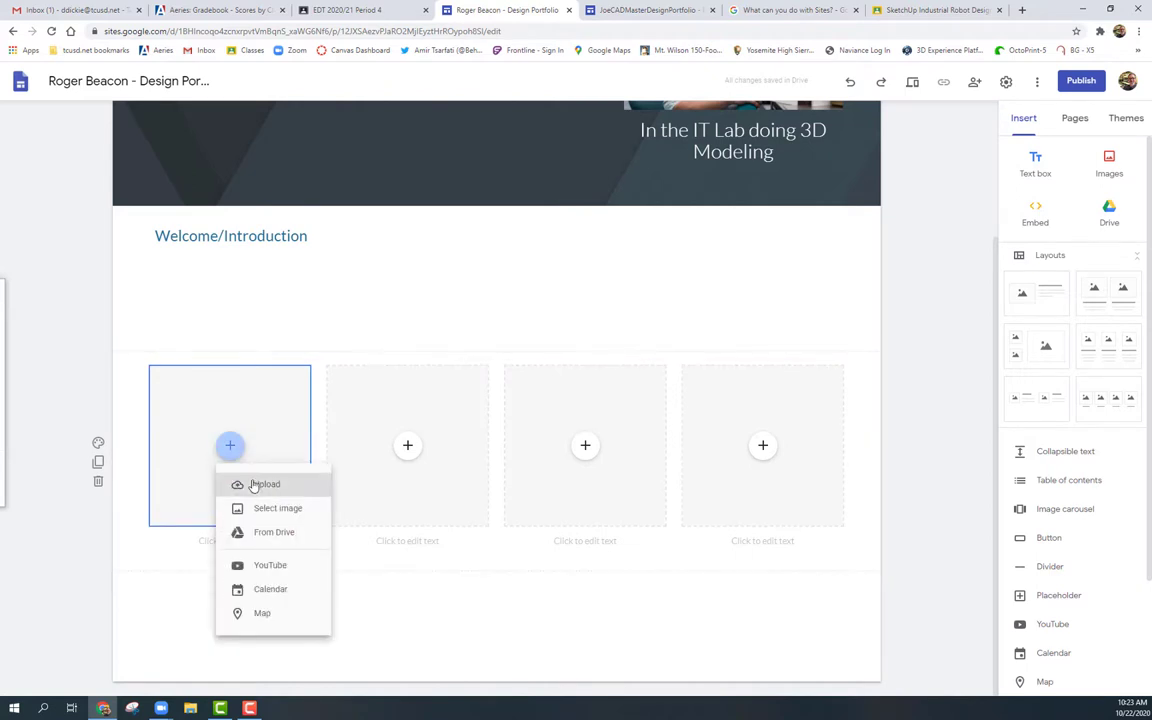
left_click(256, 487)
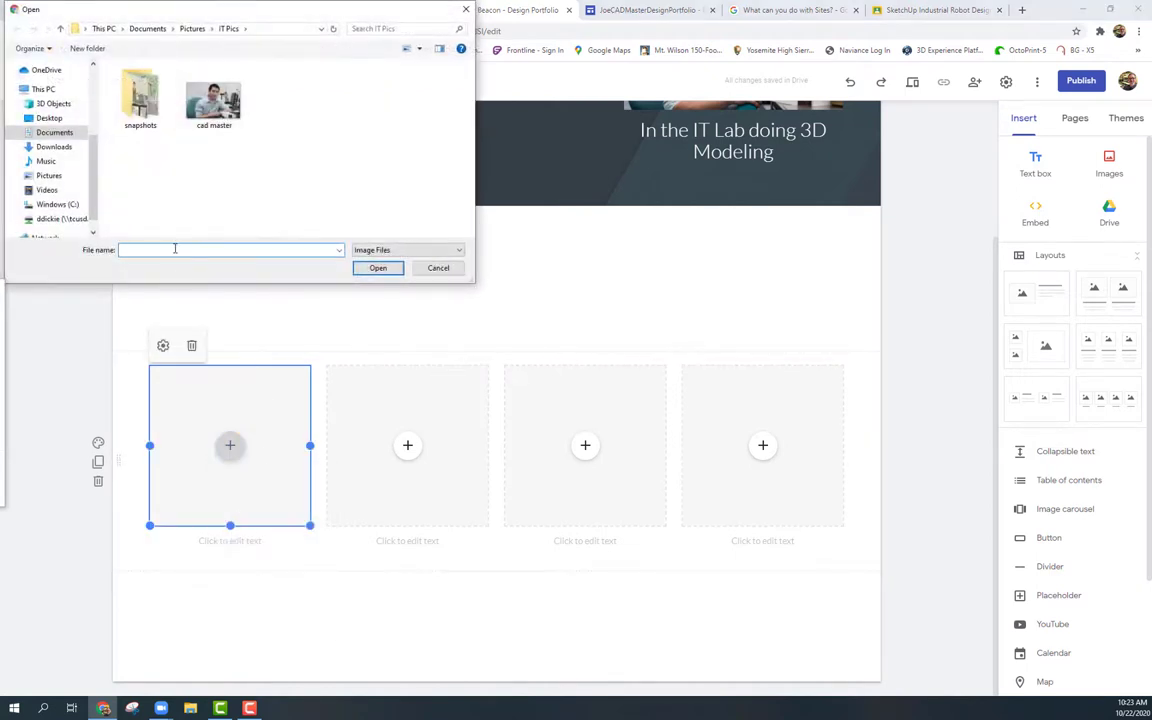
double_click(141, 110)
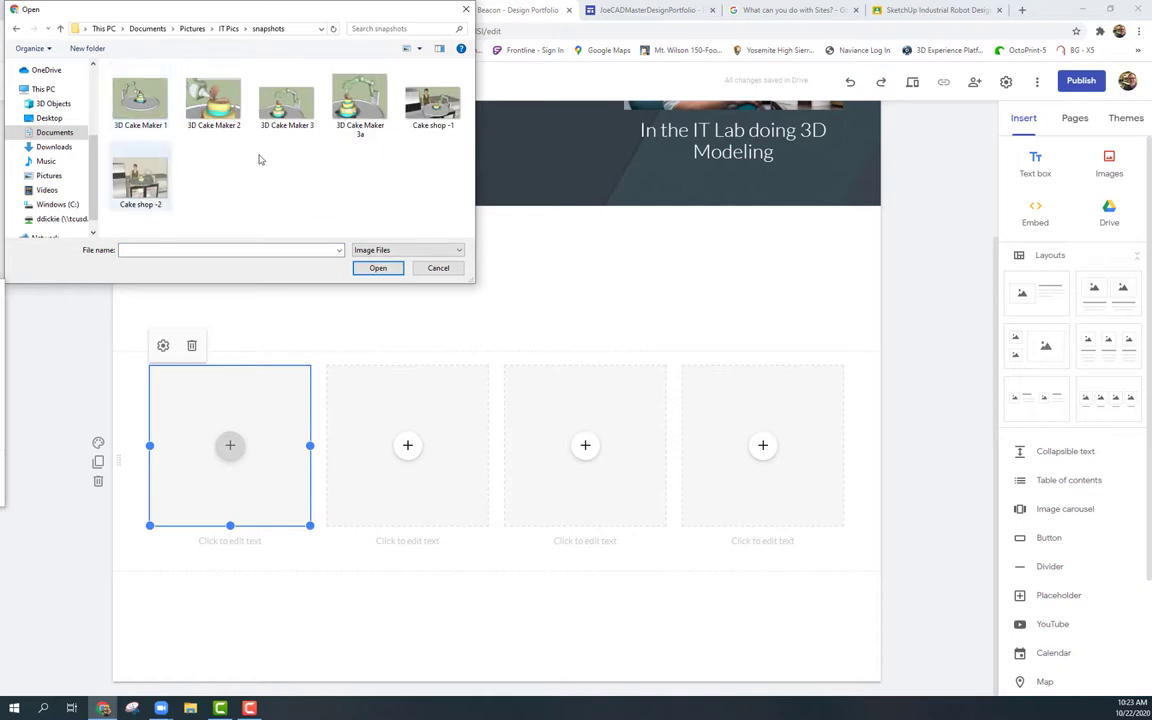
left_click(140, 187)
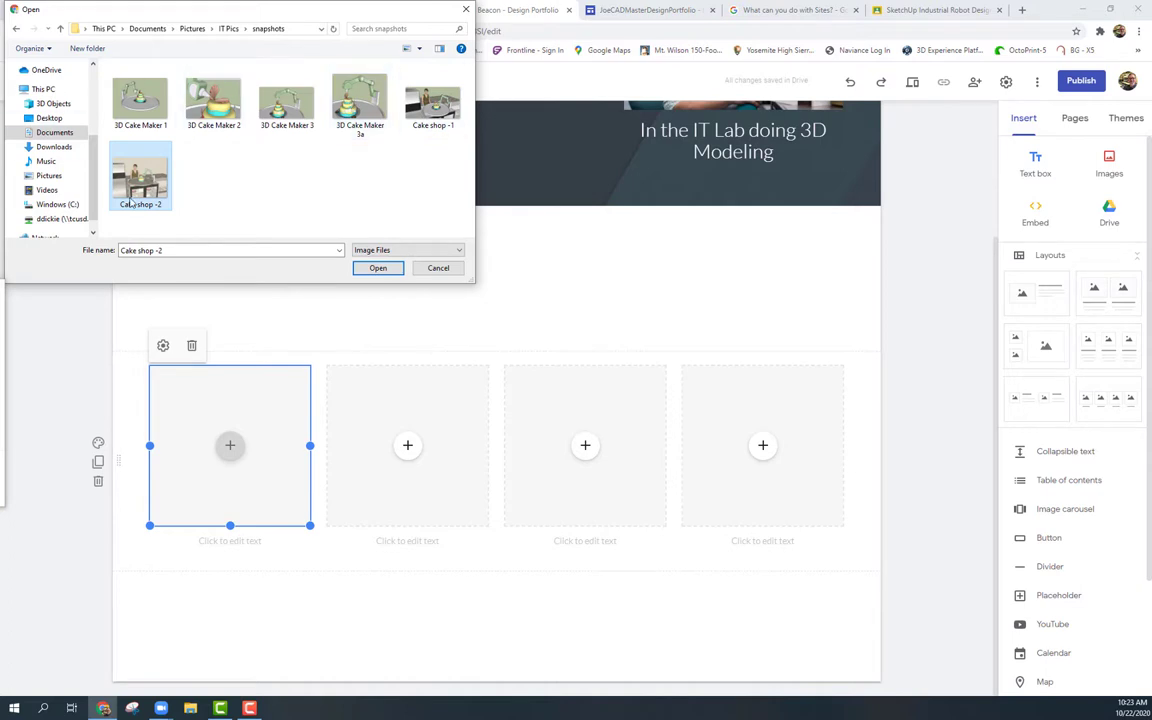
left_click(376, 268)
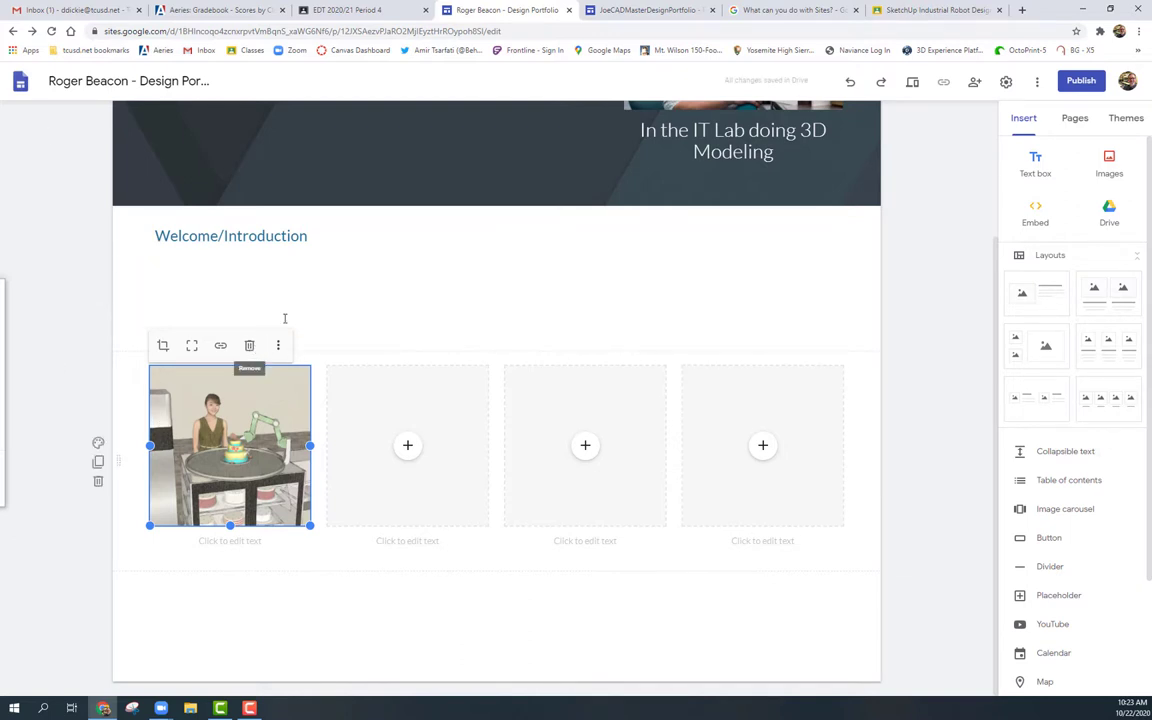
left_click(249, 345)
key("ctrl+z")
key("ctrl+z")
key("ctrl+y")
Upload '3D Cake Maker 3a' from snapshots into the first image slot.
left_click(230, 446)
left_click(265, 479)
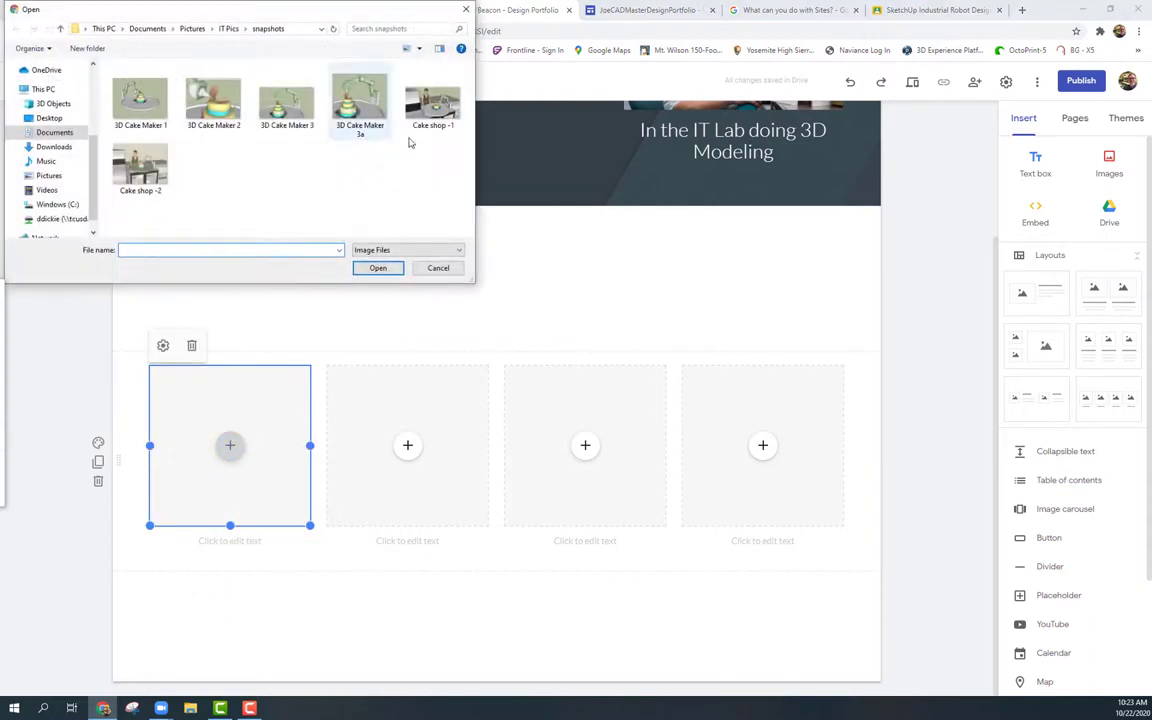
left_click(430, 105)
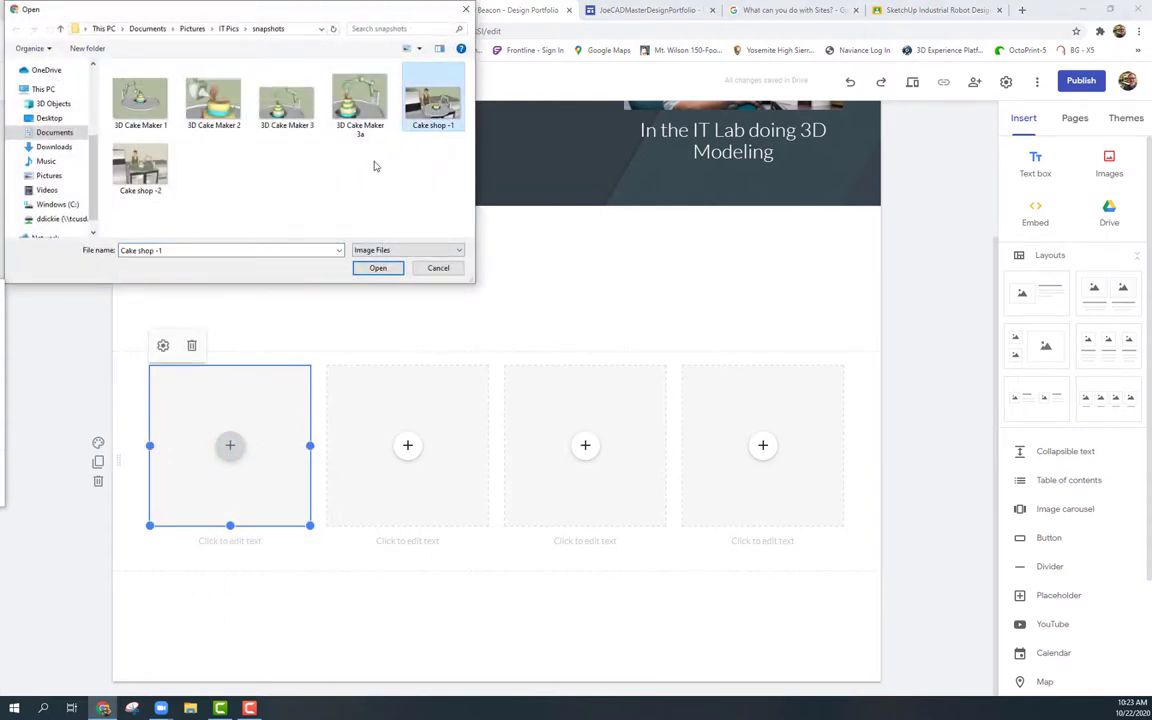
left_click(322, 92)
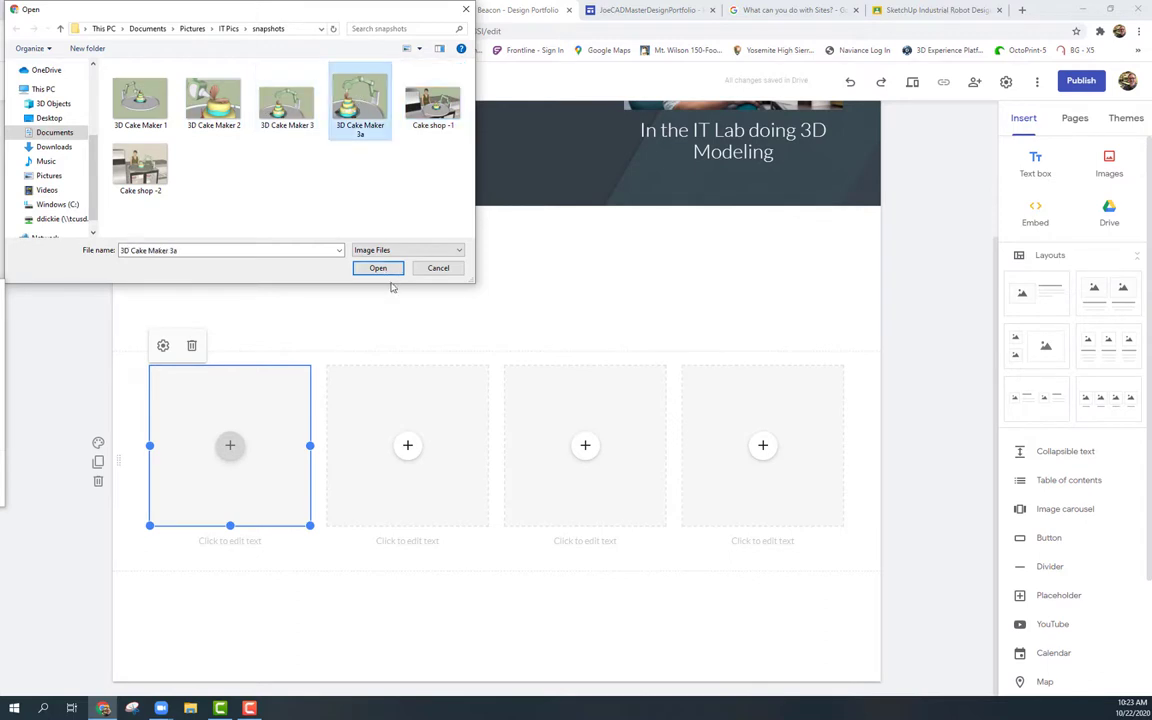
left_click(378, 268)
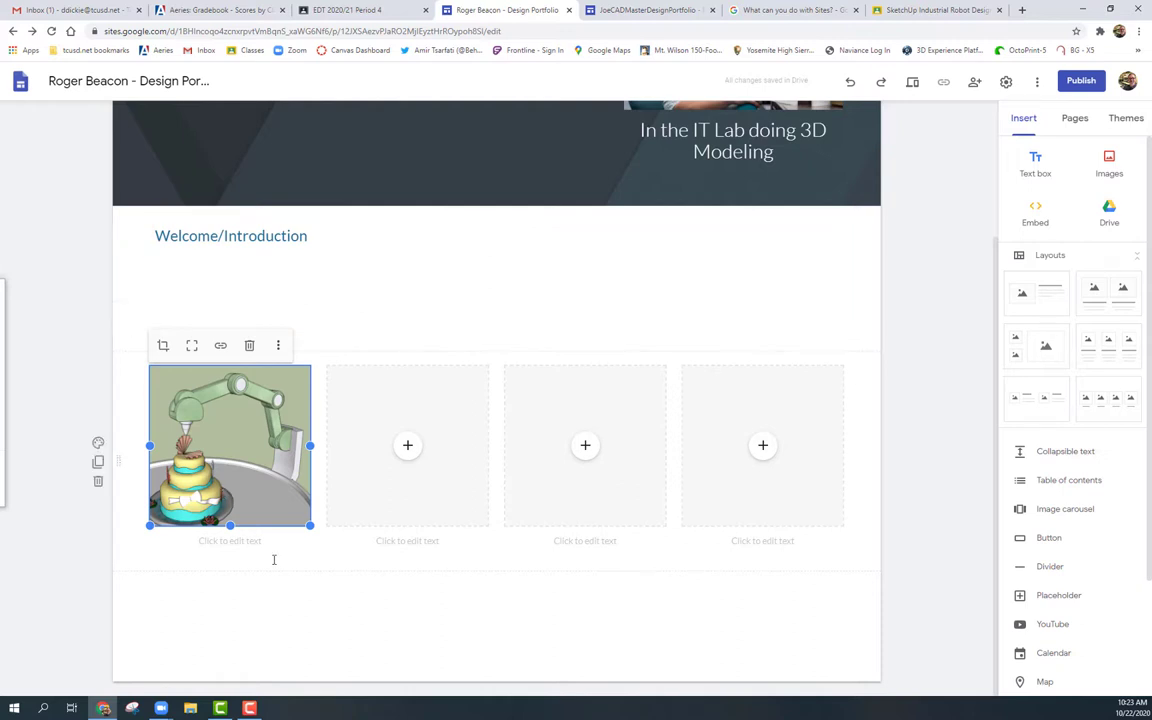
Caption the first image 'Industrial Robot Design' and style it as a Heading.
left_click(234, 551)
left_click(231, 541)
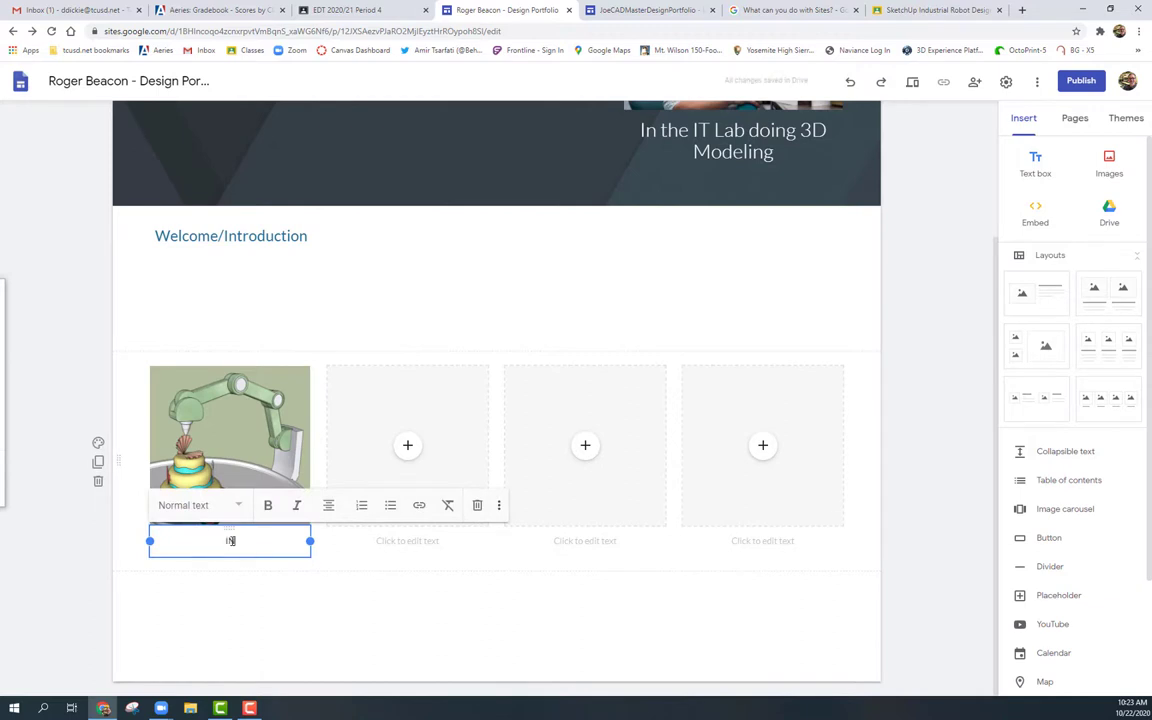
type("Industrial Robot Design")
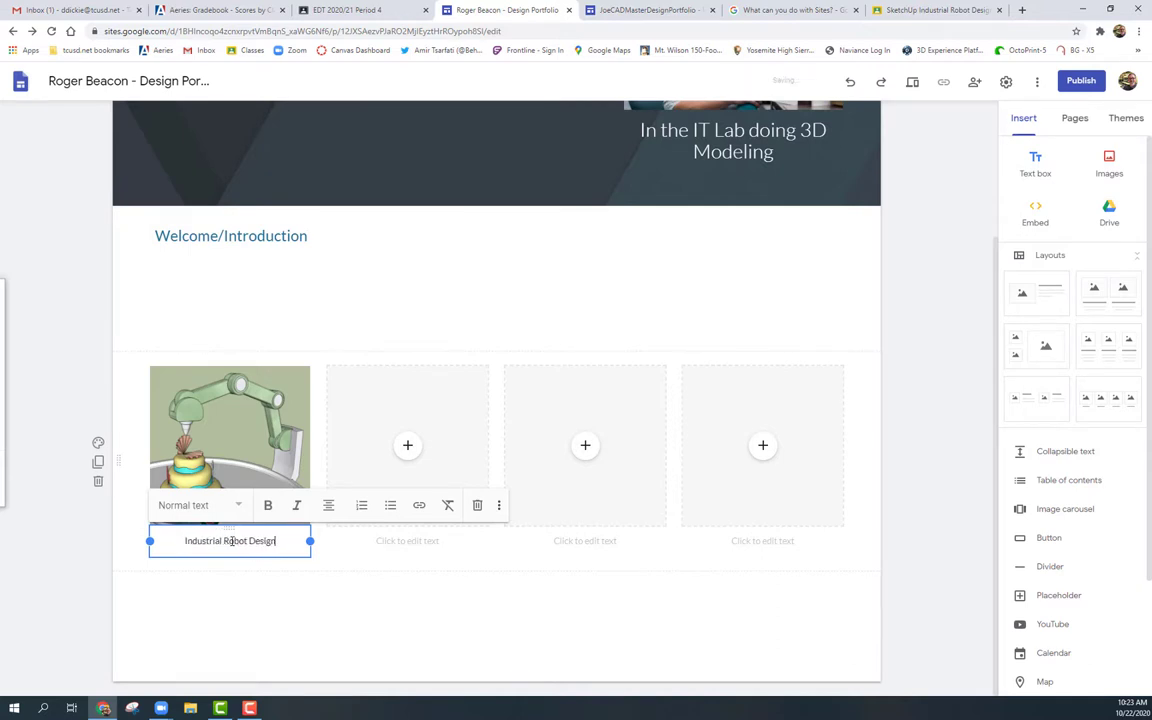
left_click(280, 545)
left_click(272, 537)
left_click_drag(274, 540, 177, 539)
left_click(237, 506)
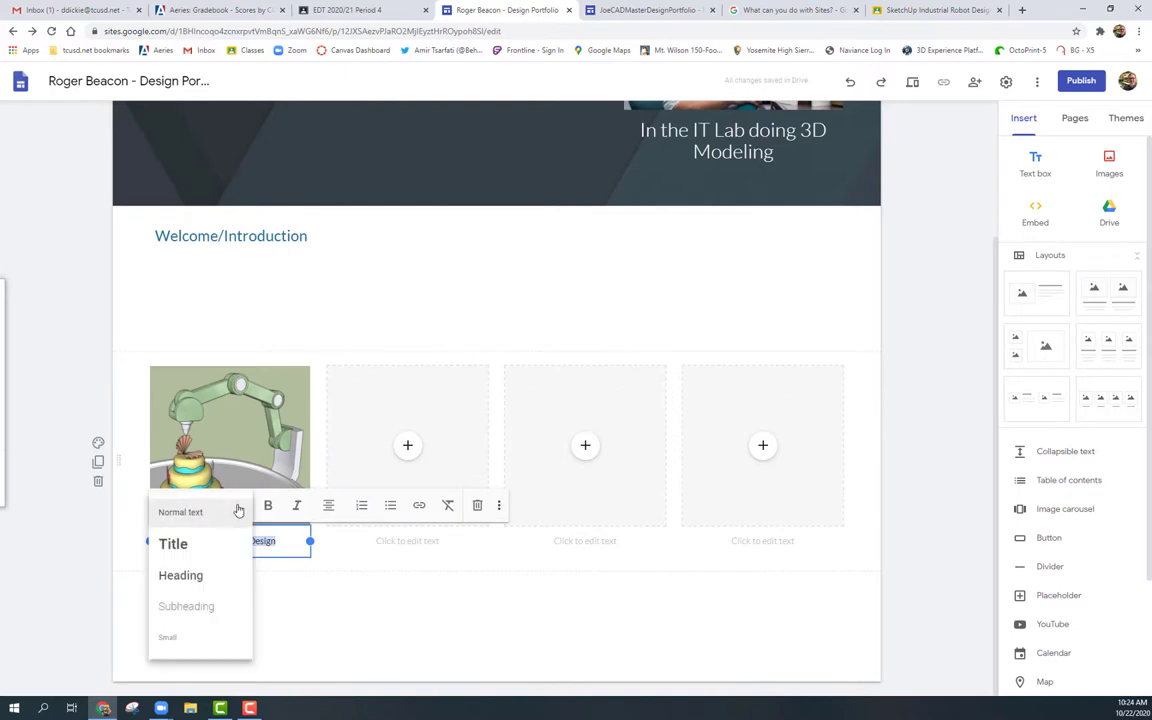
left_click(192, 576)
left_click(362, 651)
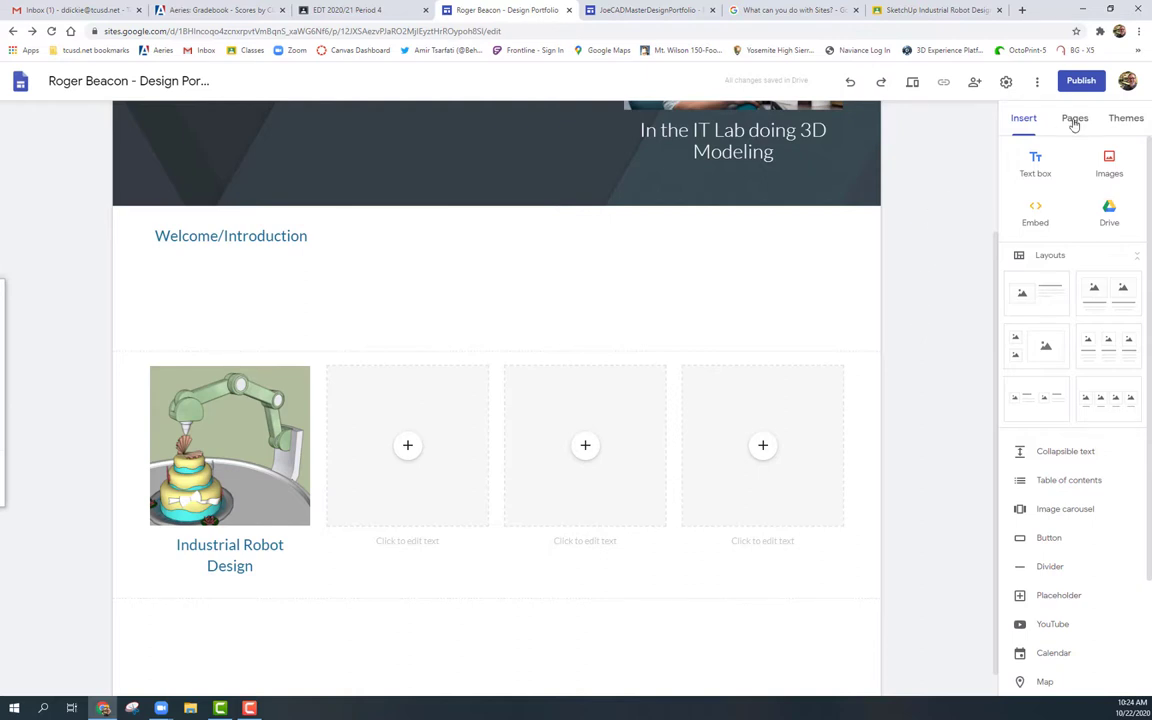
Append 'Project' to the caption so it reads 'Industrial Robot Design Project'.
scroll(951, 296, "up", 2)
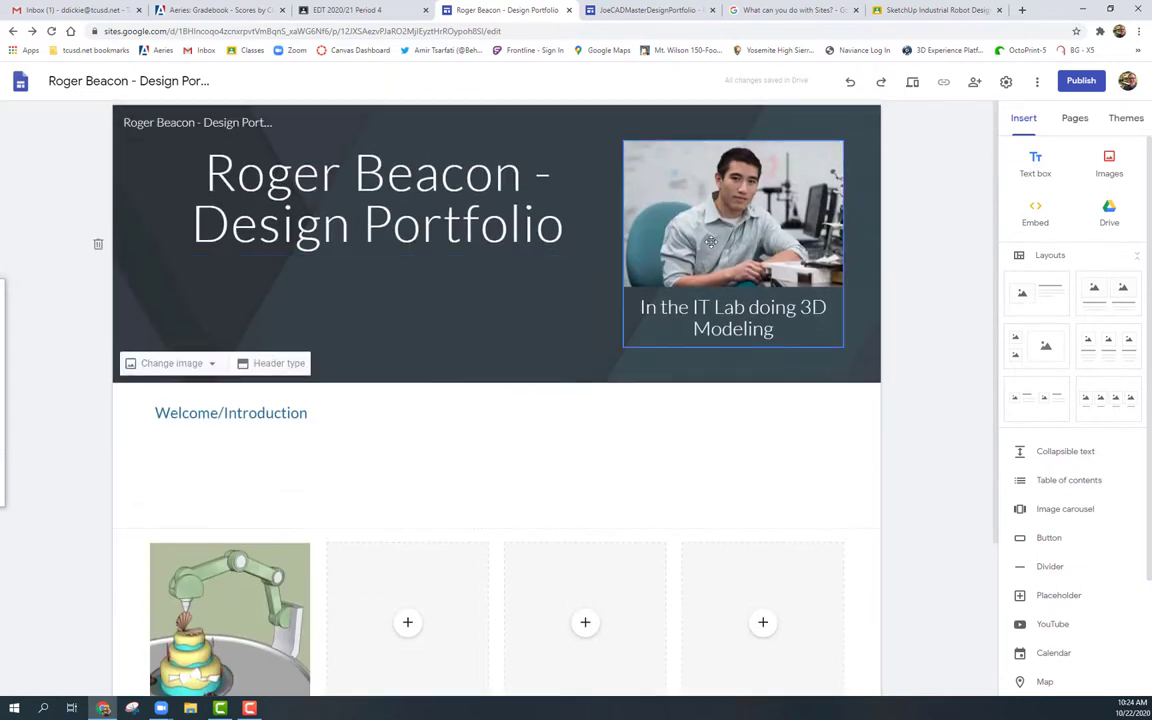
scroll(740, 327, "down", 1)
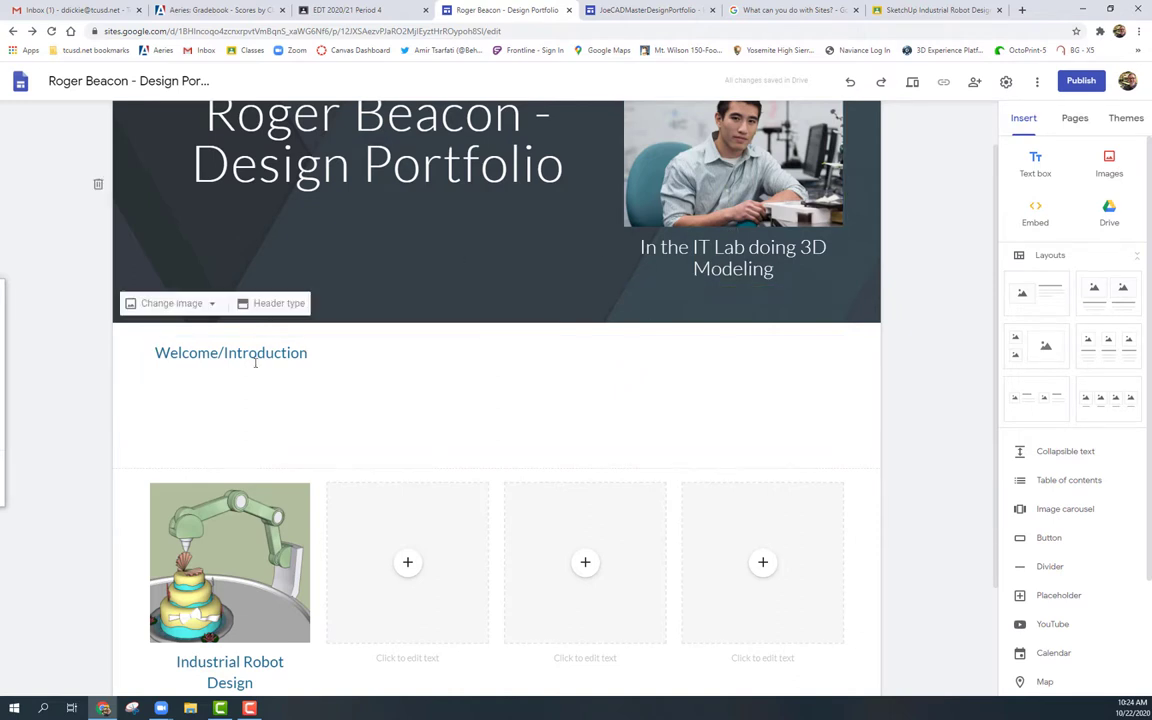
scroll(248, 566, "down", 2)
left_click(249, 565)
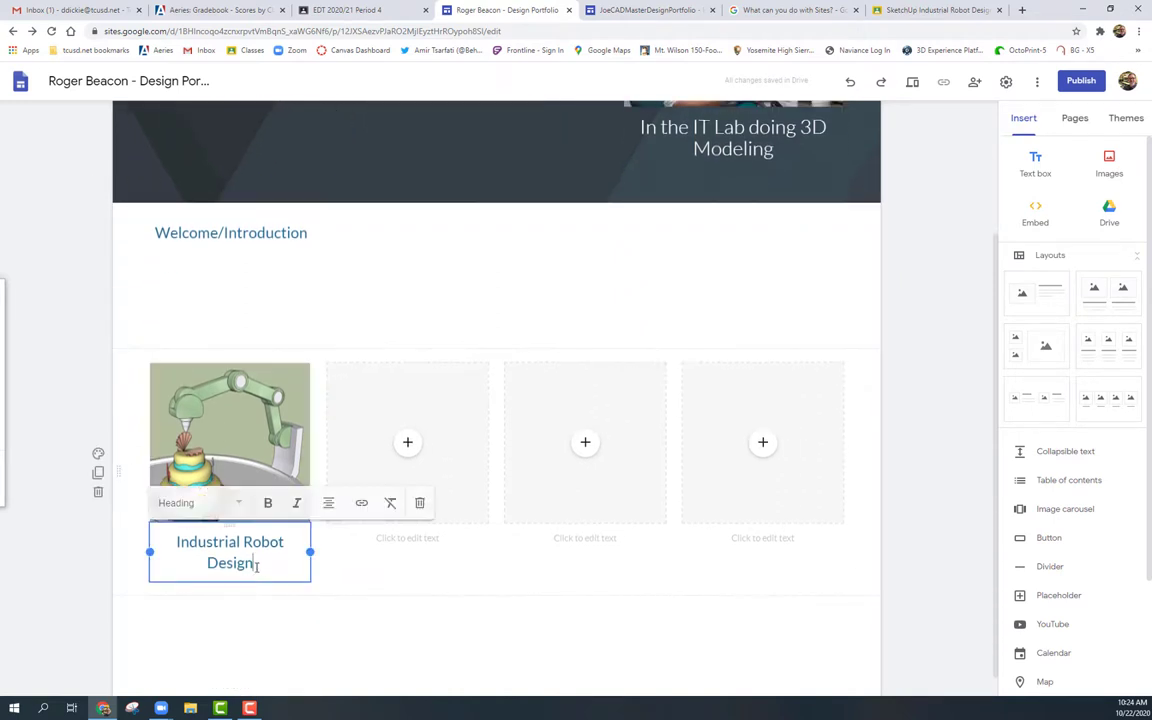
type("Project")
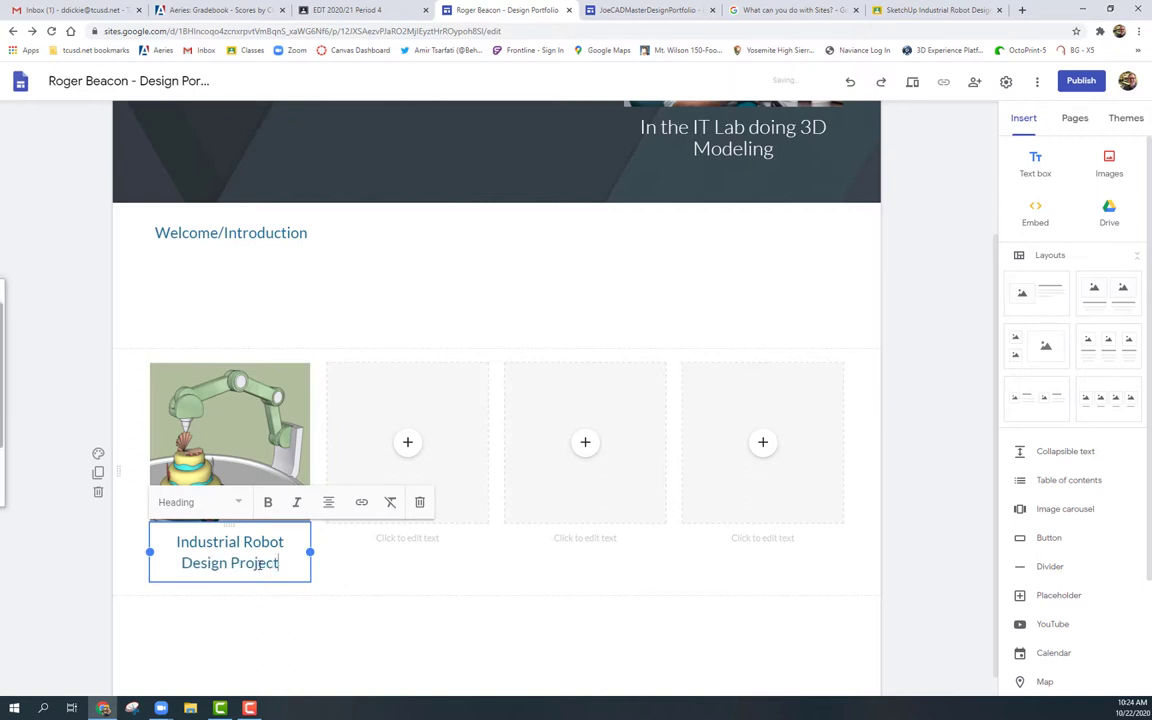
left_click(366, 663)
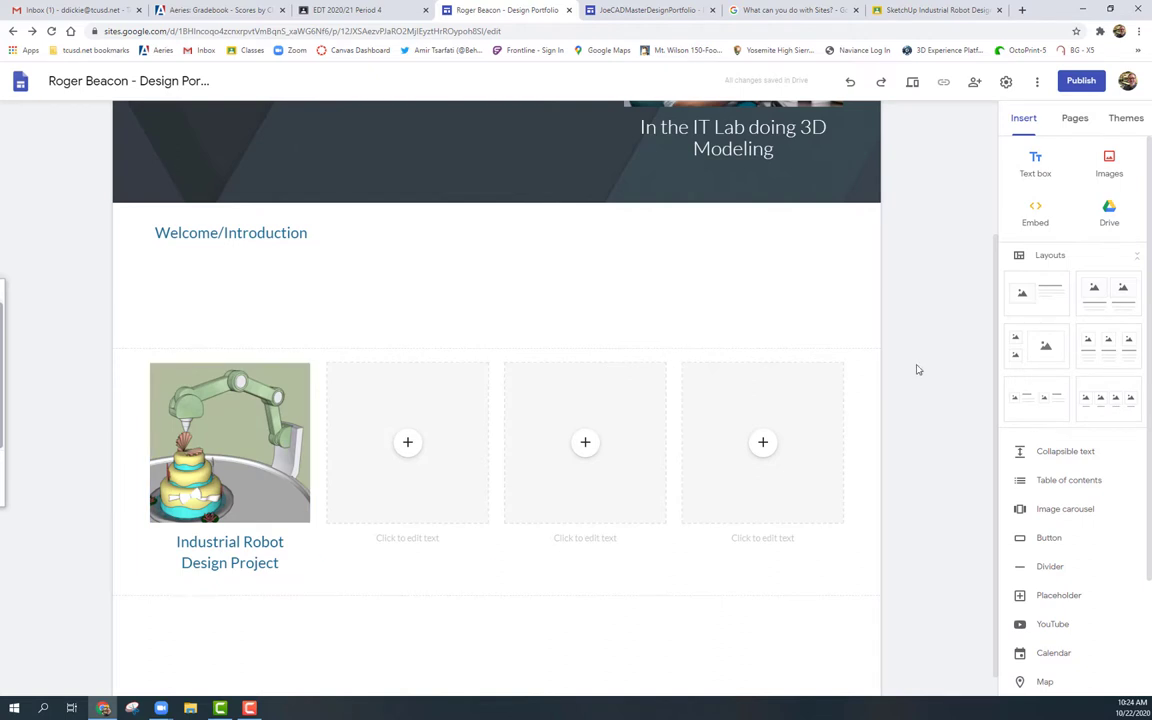
Create a page named 'Industrial Robot Design Project' by pasting the copied caption as its name.
left_click(1075, 118)
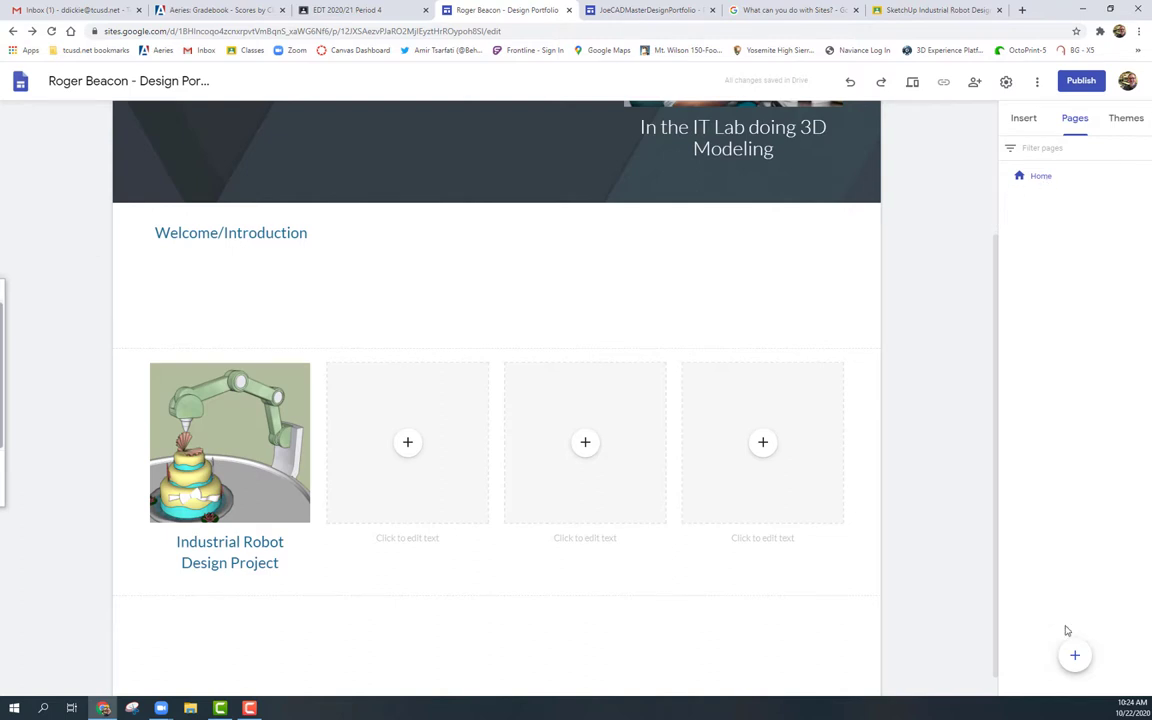
mouse_move(1075, 658)
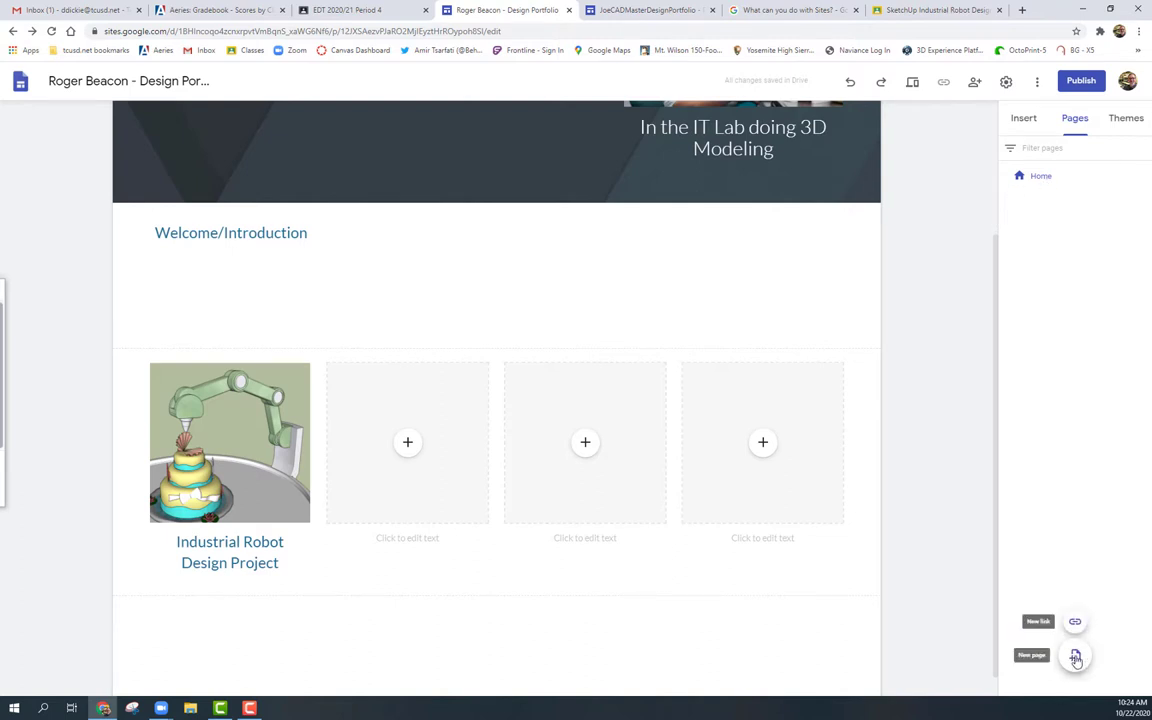
left_click(1075, 658)
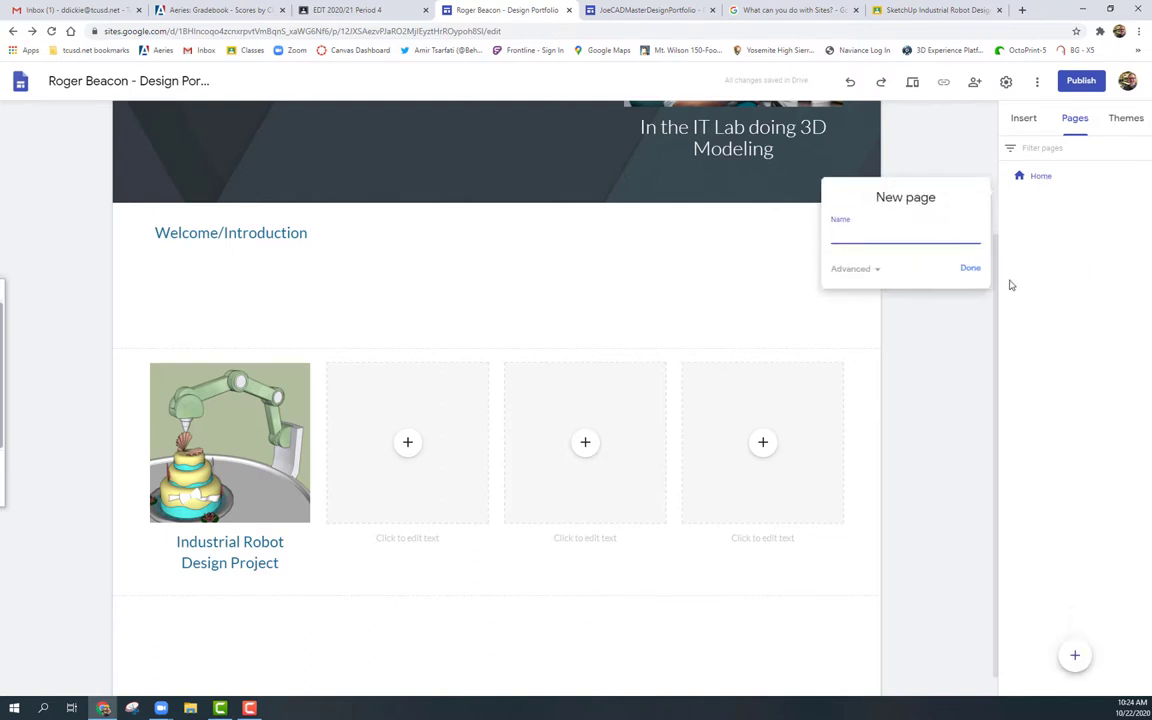
left_click(280, 568)
left_click_drag(280, 566, 178, 542)
key("ctrl+c")
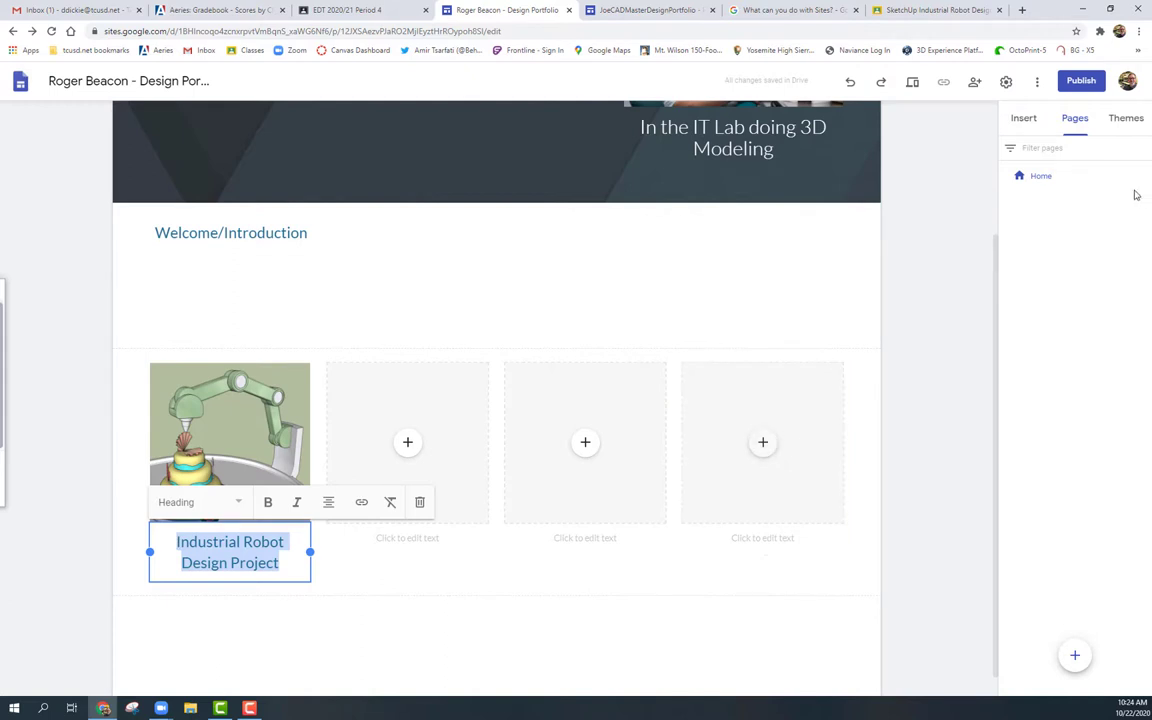
left_click(1072, 658)
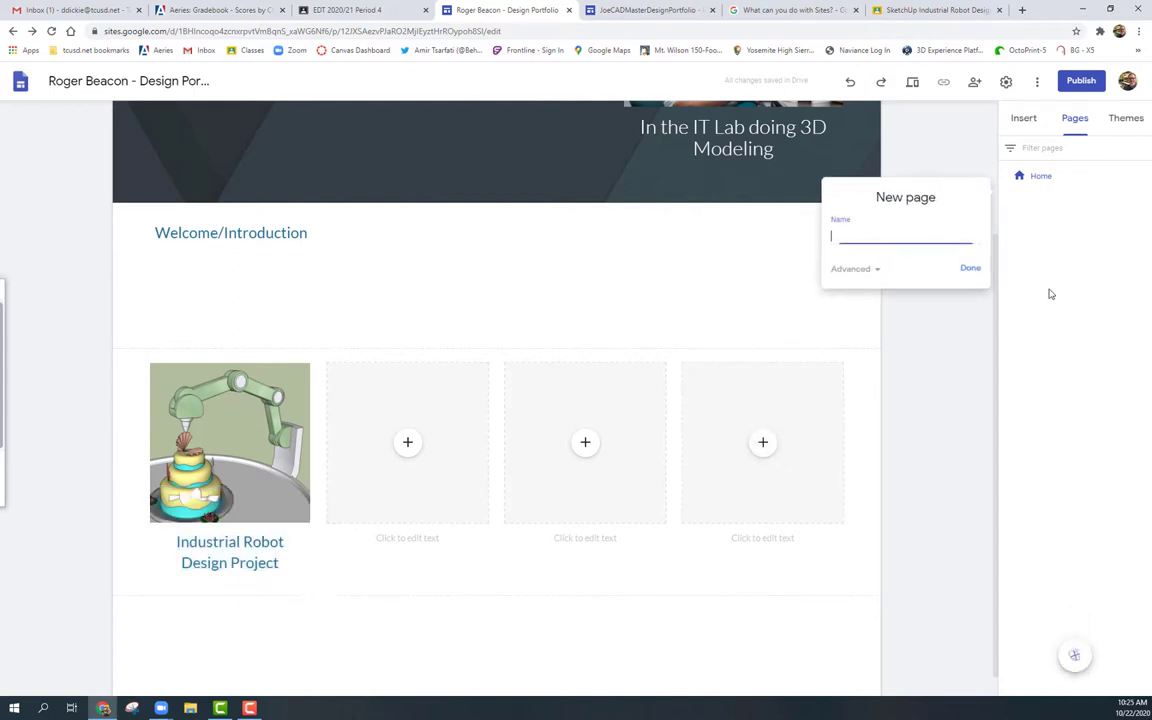
key("ctrl+v")
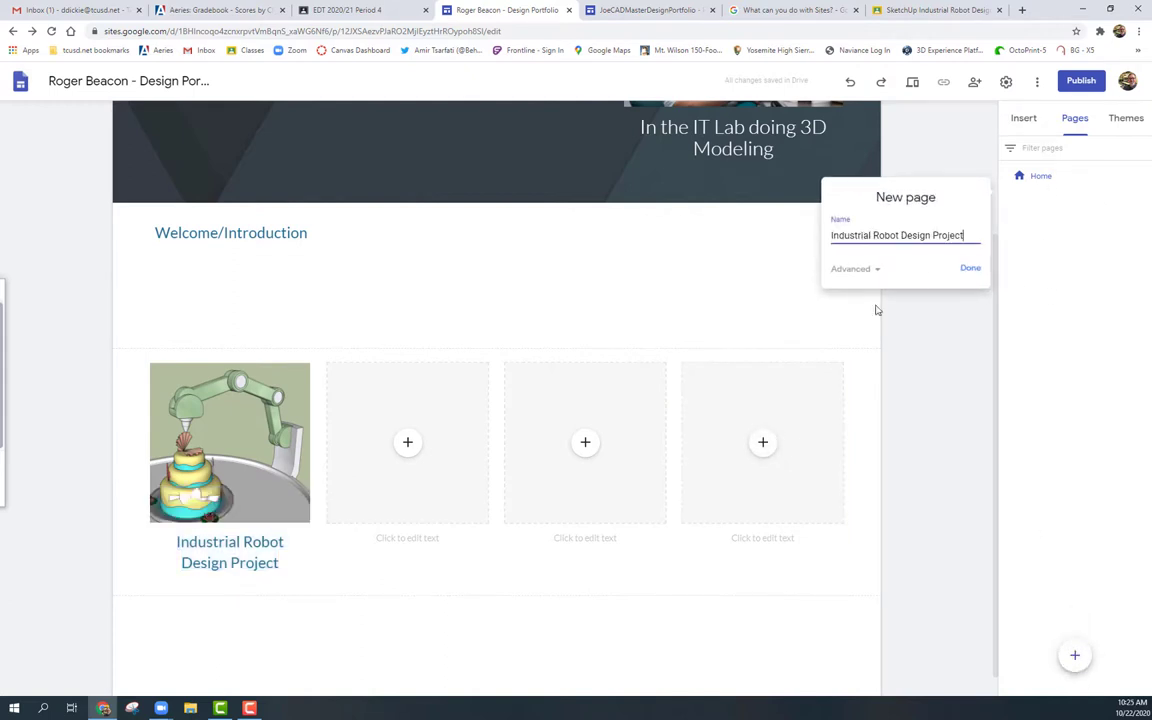
left_click(970, 270)
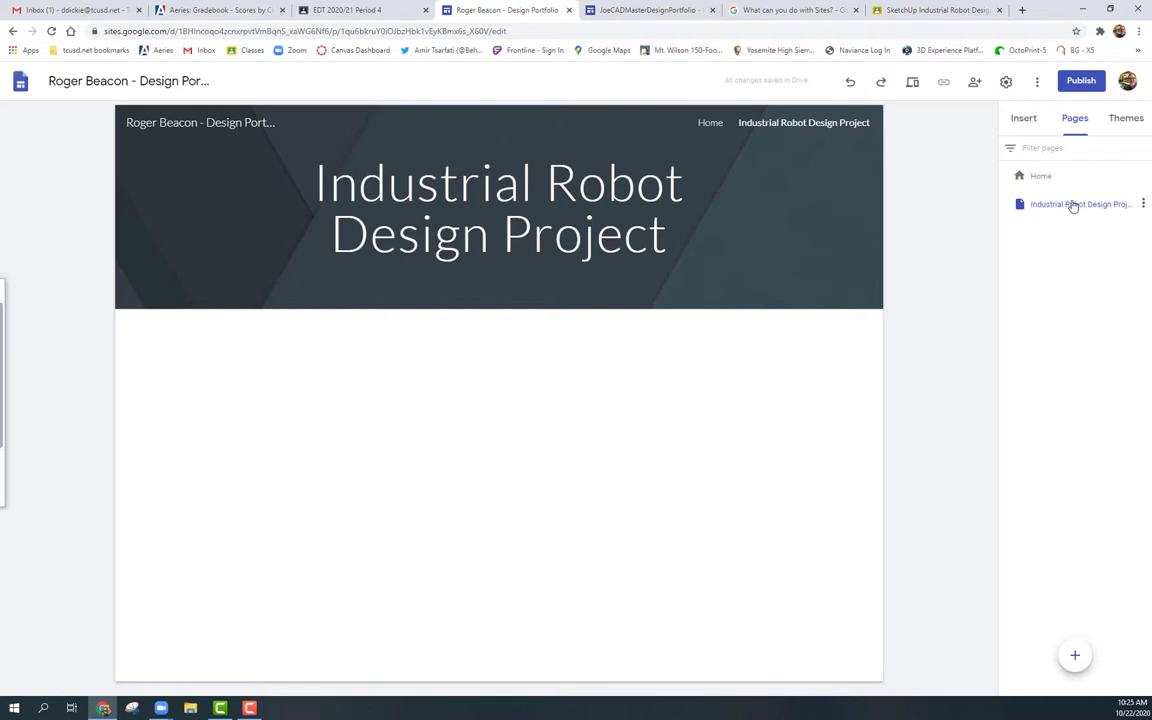
Upload 'Cake shop -1' onto the Industrial Robot Design Project page.
left_click(1067, 206)
left_click(1025, 120)
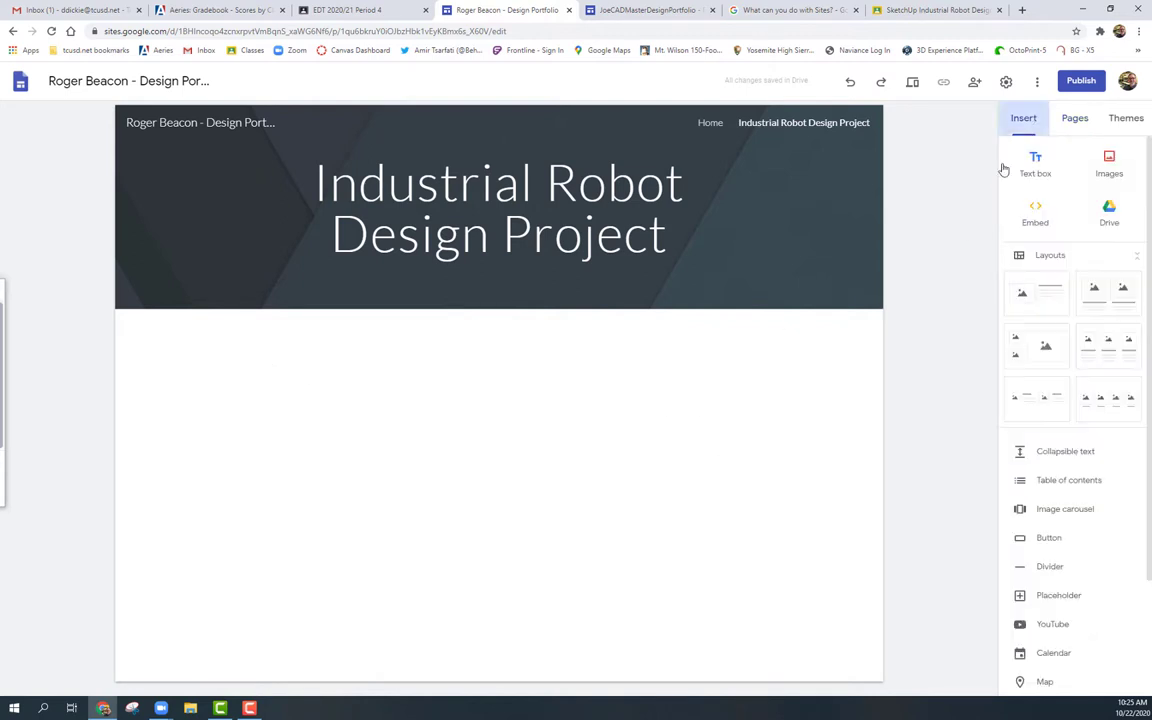
left_click(1110, 163)
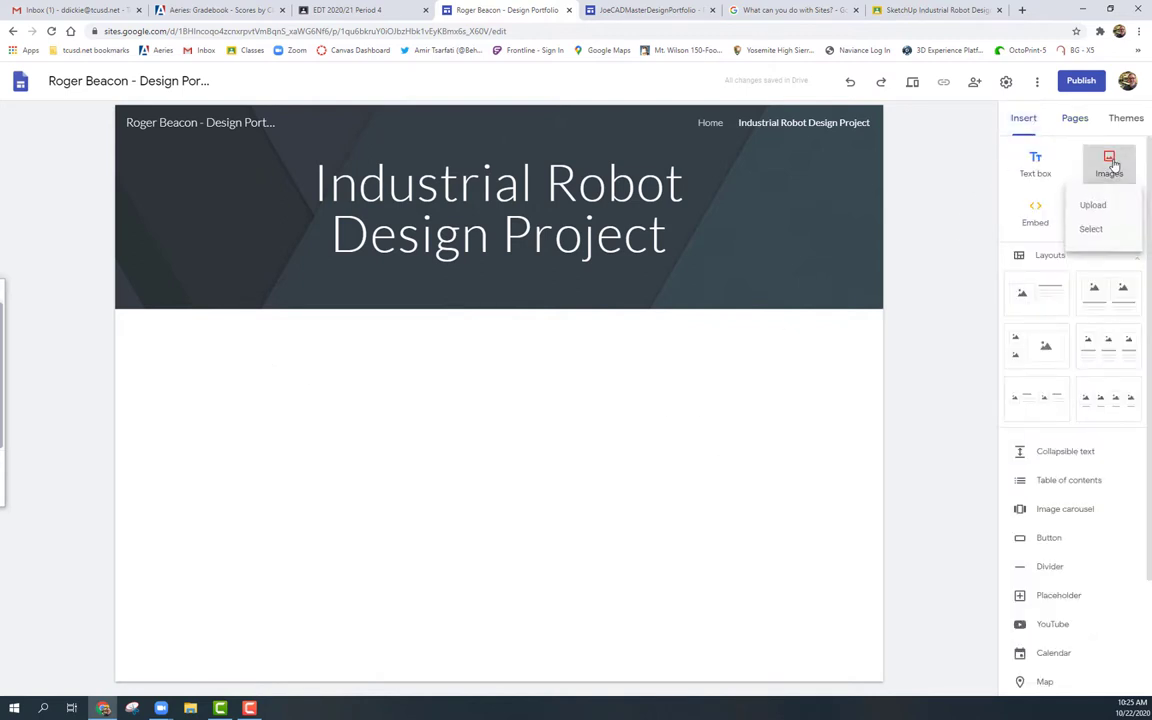
left_click(1093, 207)
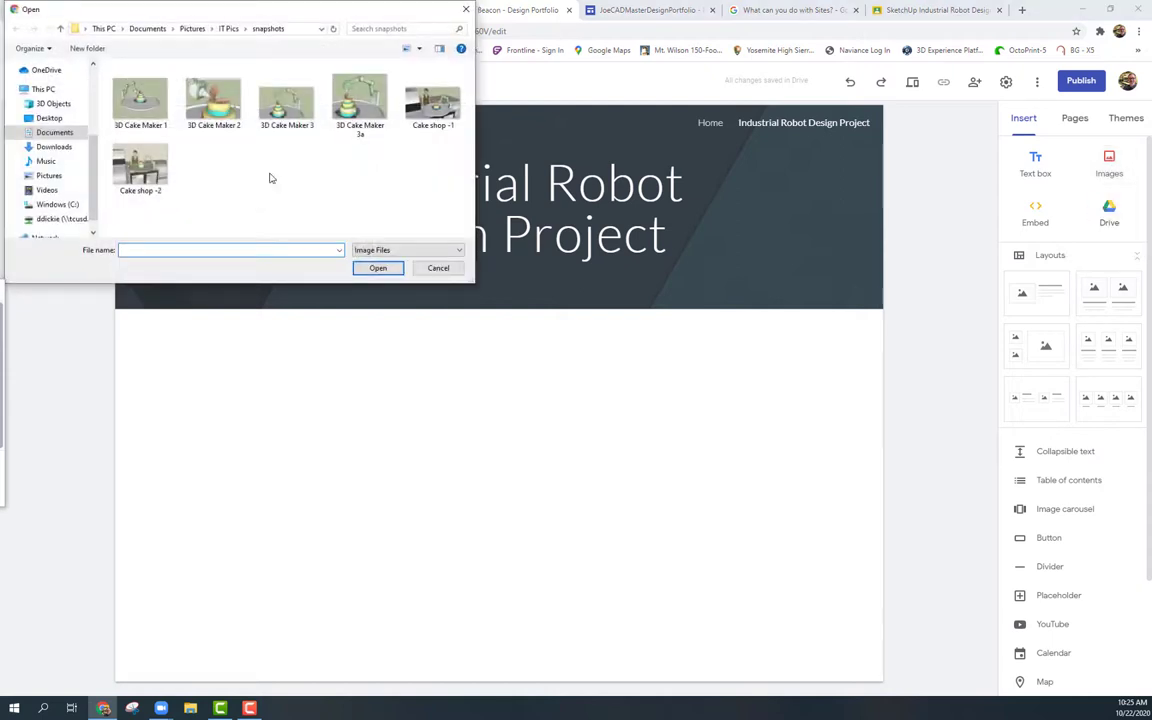
left_click(440, 103)
left_click(376, 267)
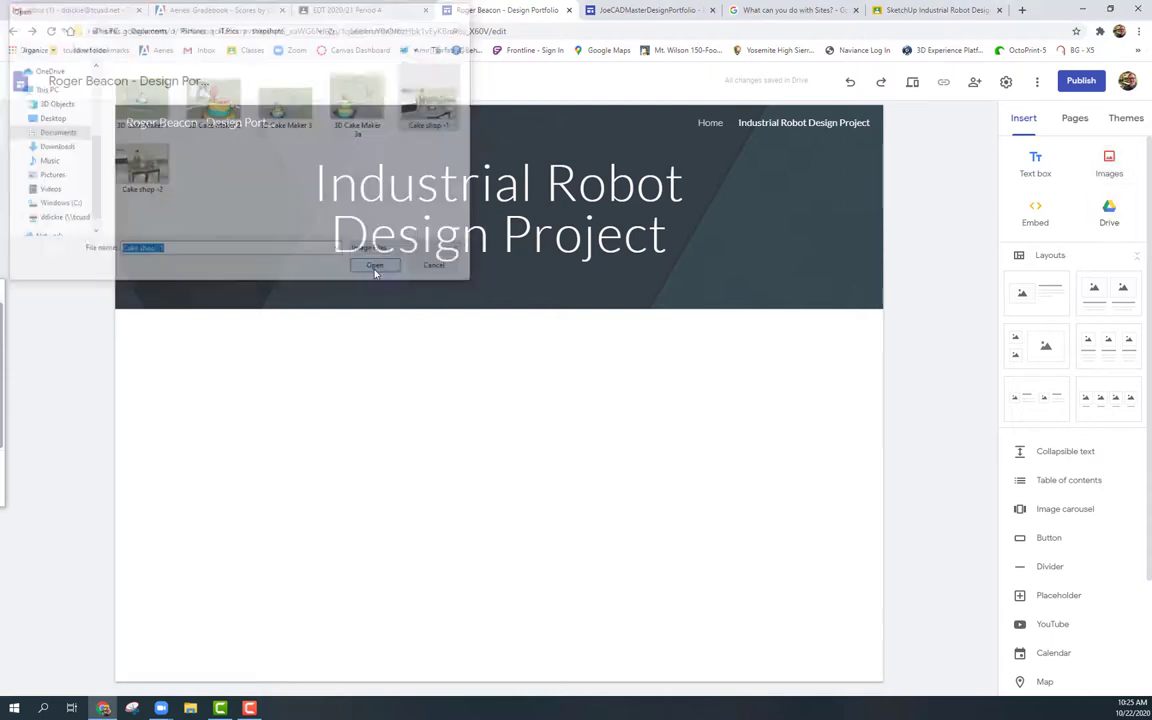
Insert '3D Cake Maker 2' beside it and enlarge 'Cake shop -1' to match.
left_click(1109, 160)
left_click(1088, 203)
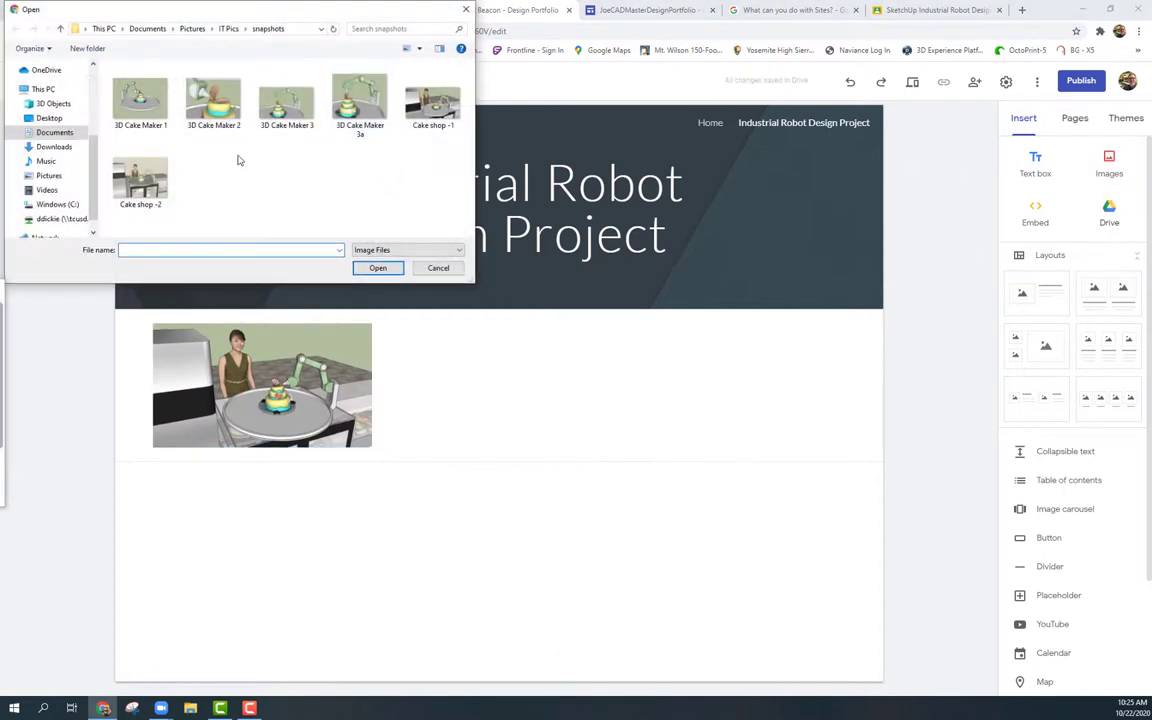
left_click(213, 100)
left_click(376, 267)
left_click_drag(270, 412, 512, 262)
left_click(153, 447)
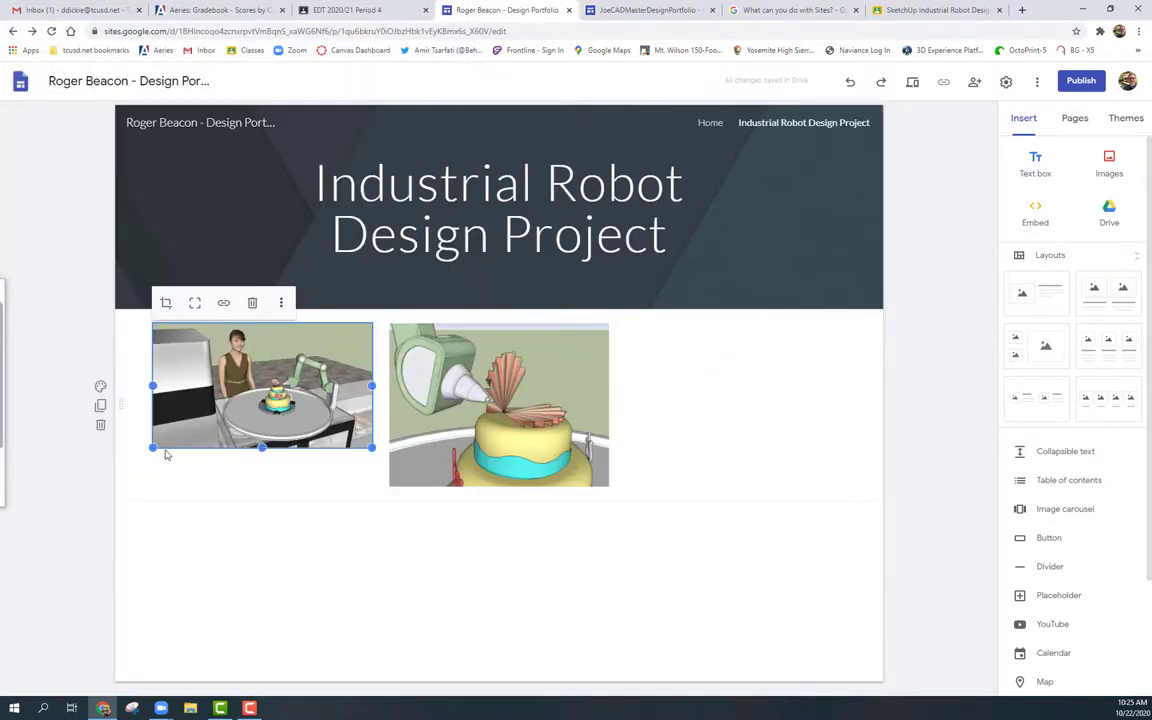
left_click_drag(153, 448, 140, 487)
left_click(637, 563)
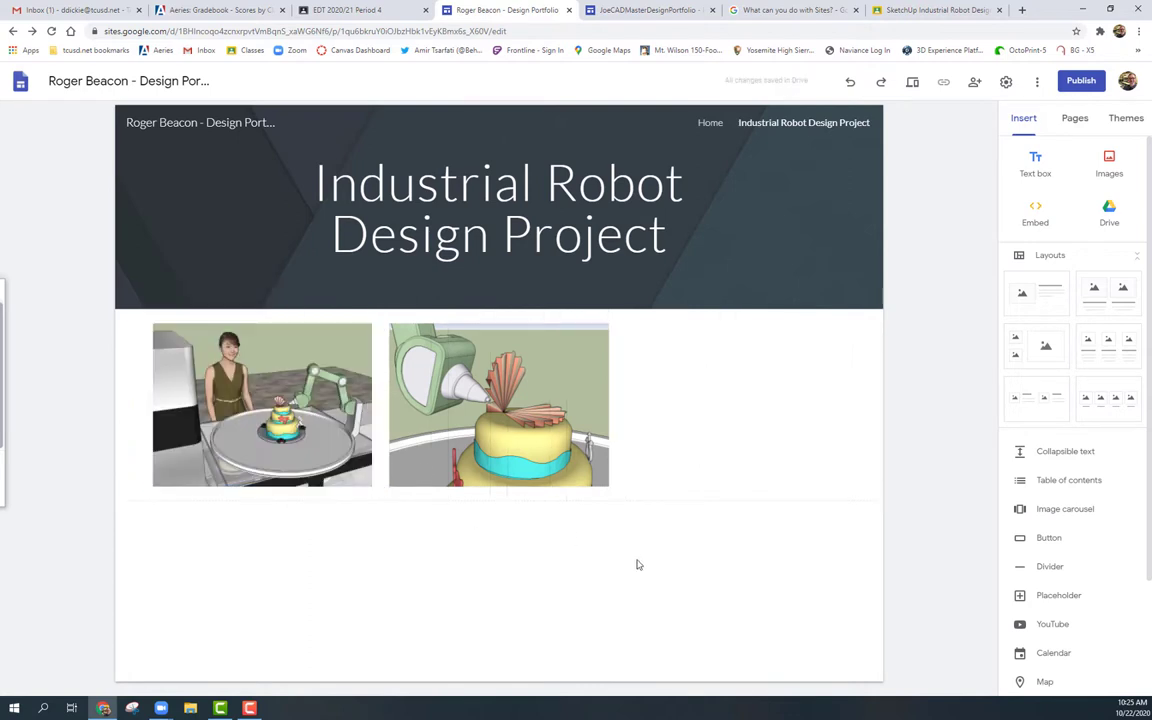
left_click(716, 383)
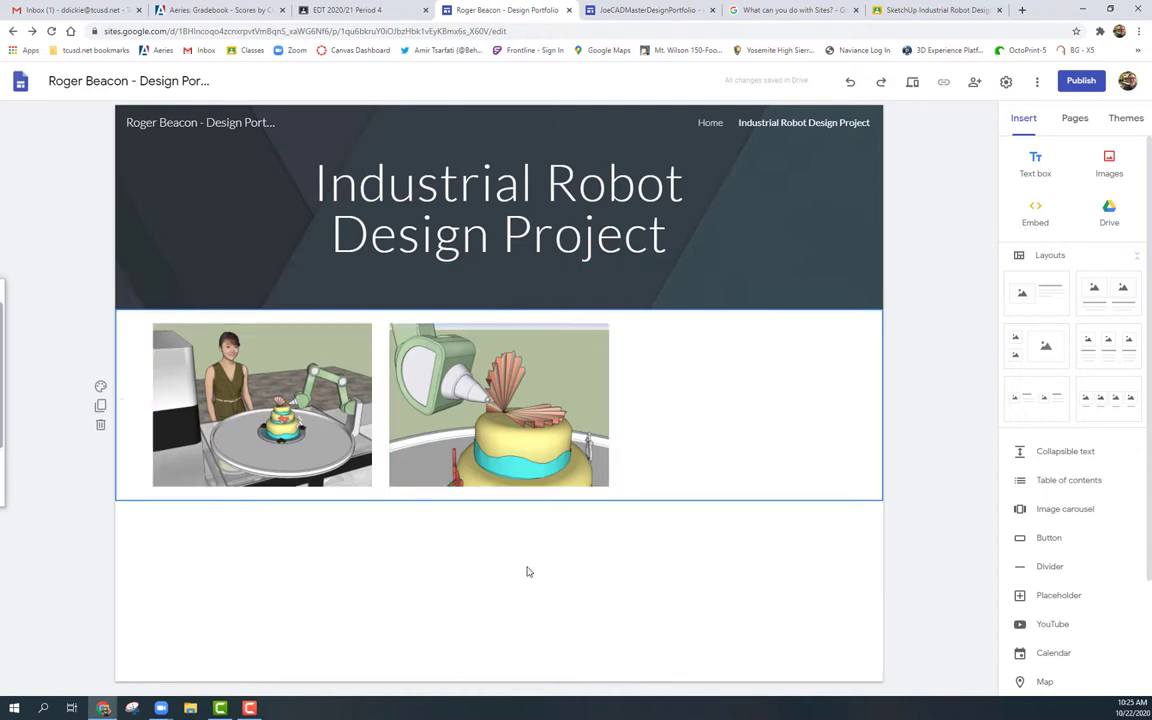
left_click(940, 378)
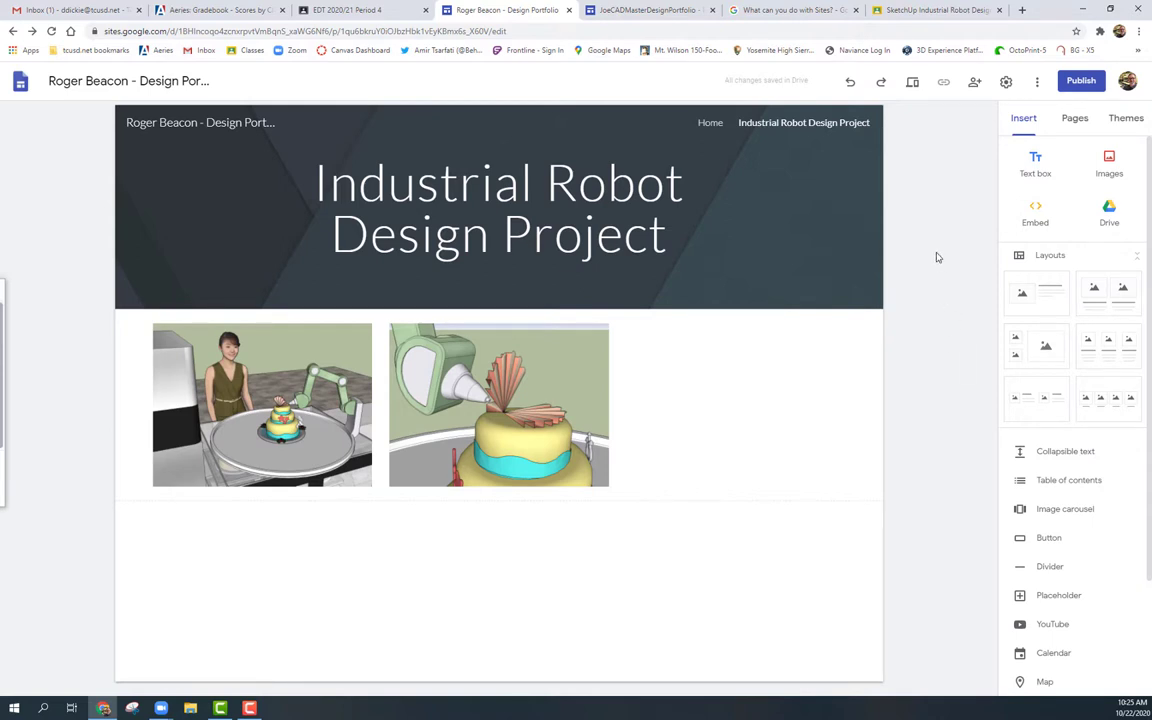
left_click(1074, 118)
Link the Home page's first gallery robot picture to the Industrial Robot Design Project page.
left_click_drag(1039, 178, 1039, 176)
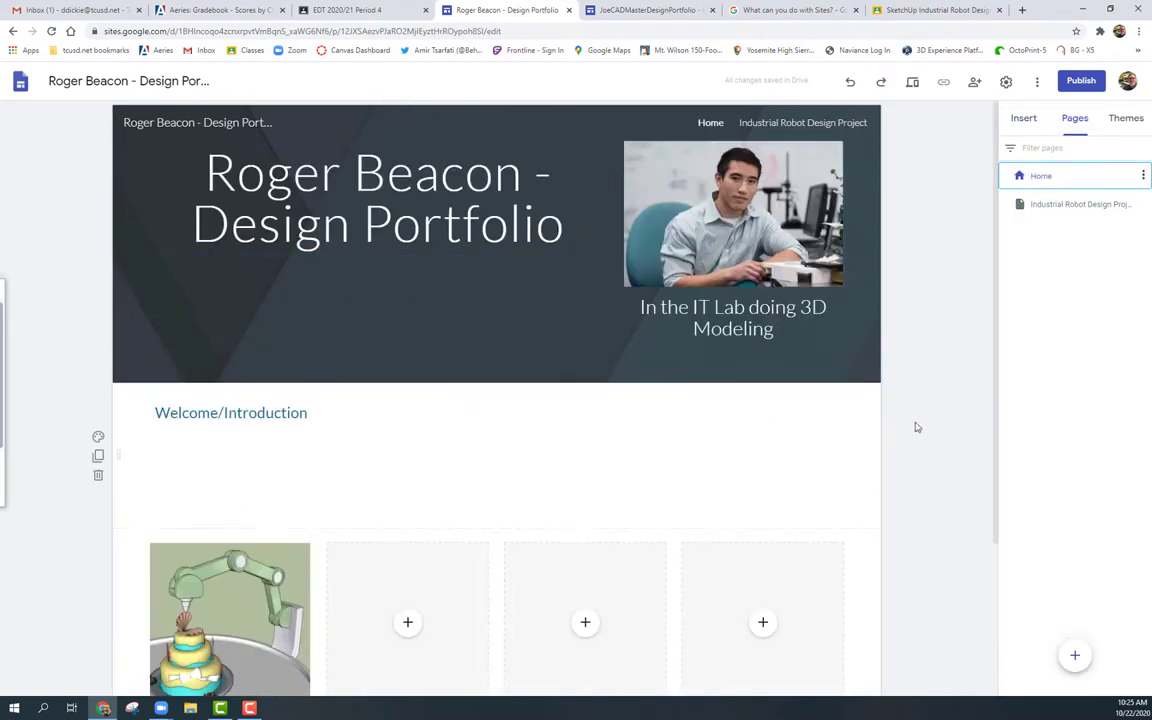
scroll(939, 424, "down", 2)
left_click(242, 400)
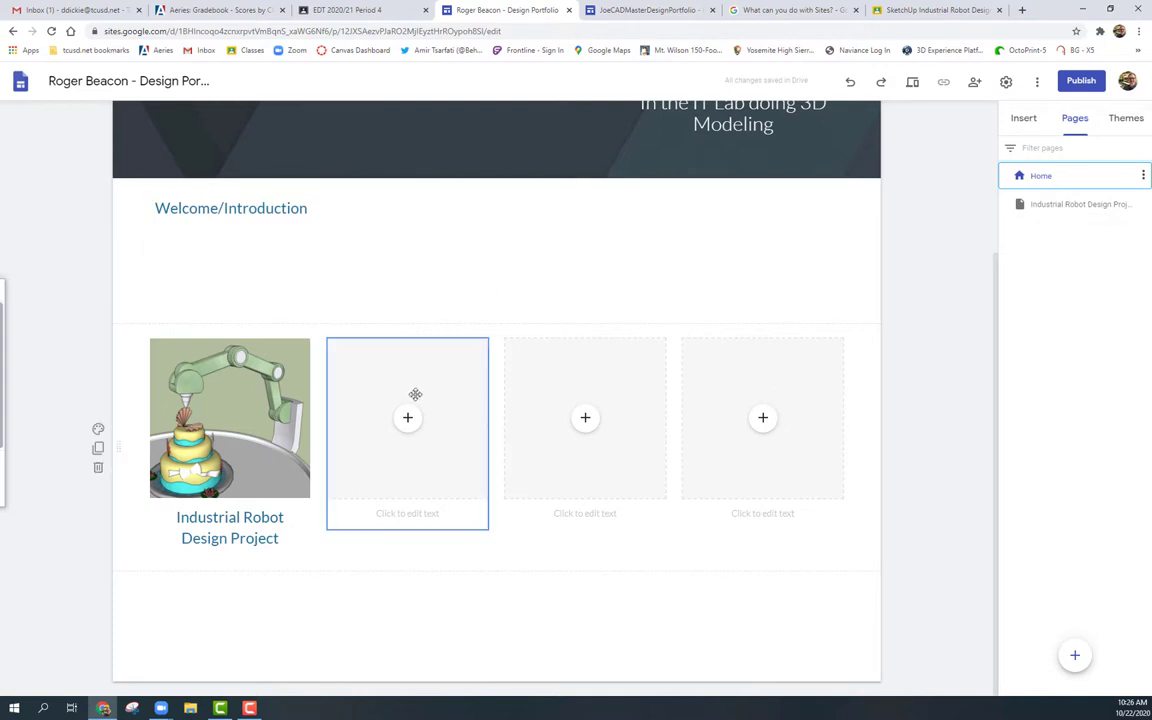
left_click(239, 362)
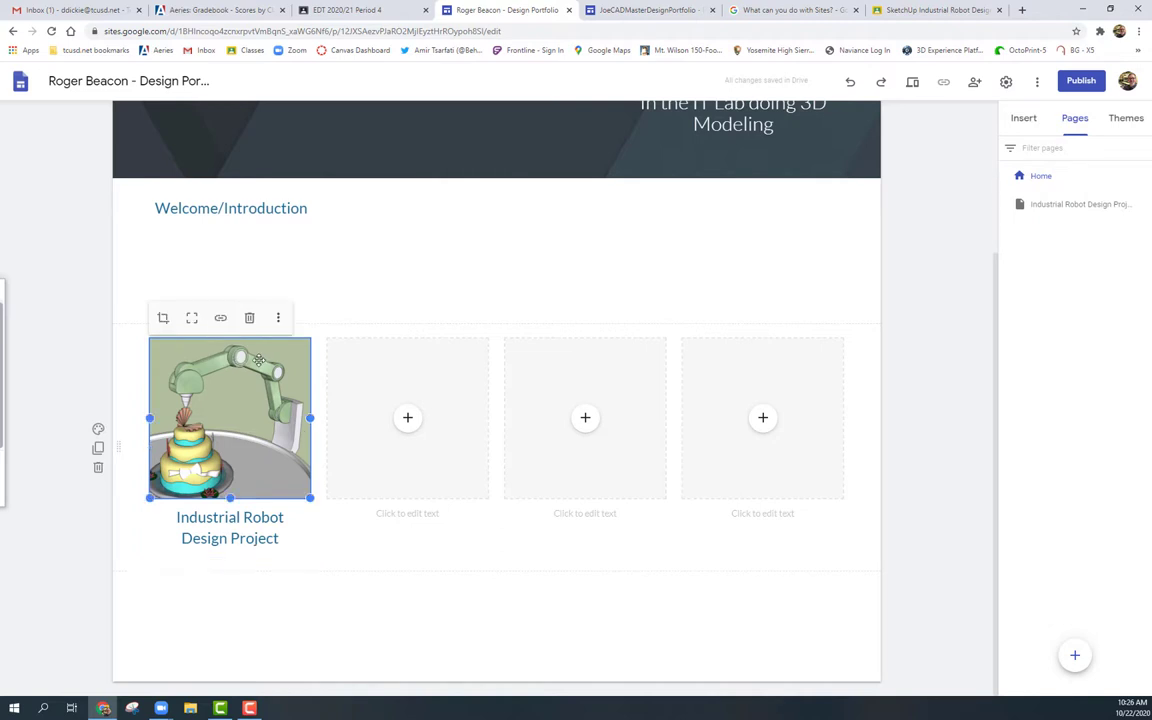
left_click(222, 319)
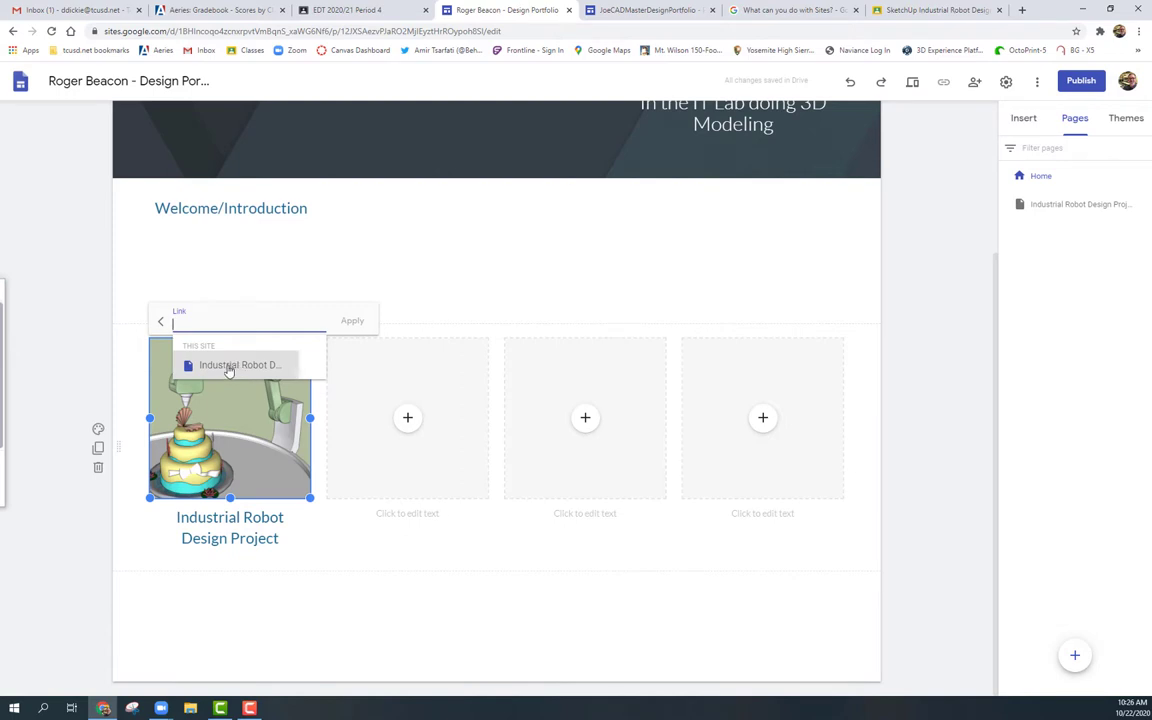
left_click(229, 366)
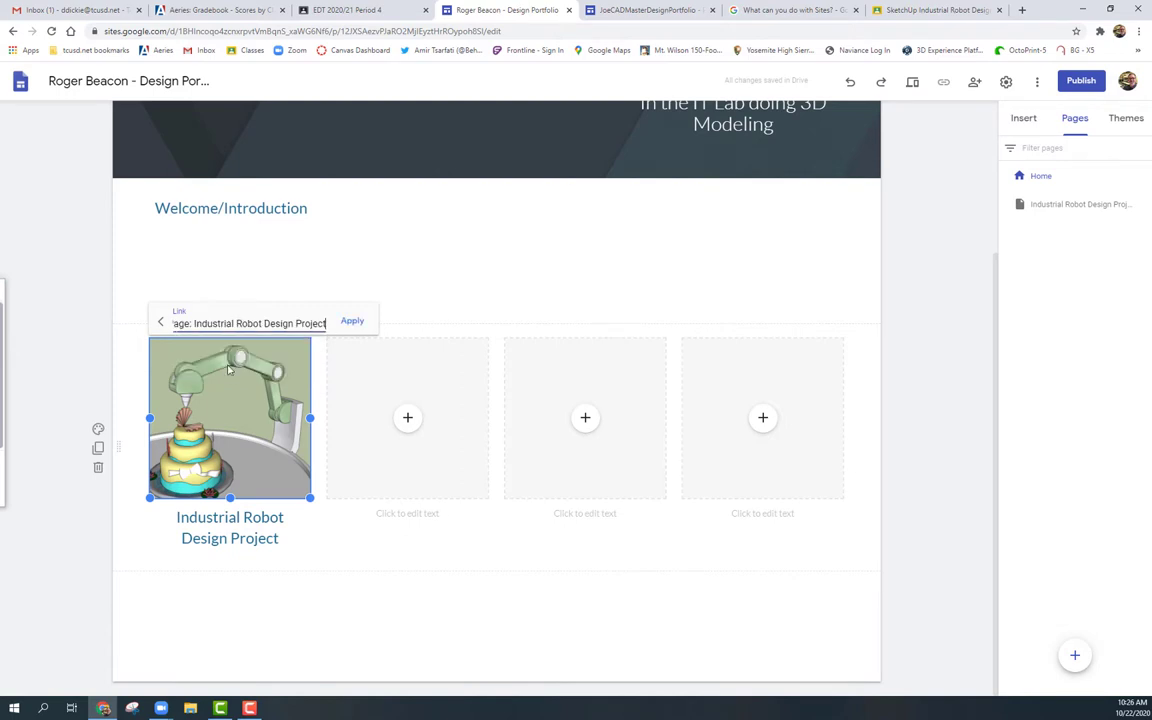
left_click(352, 321)
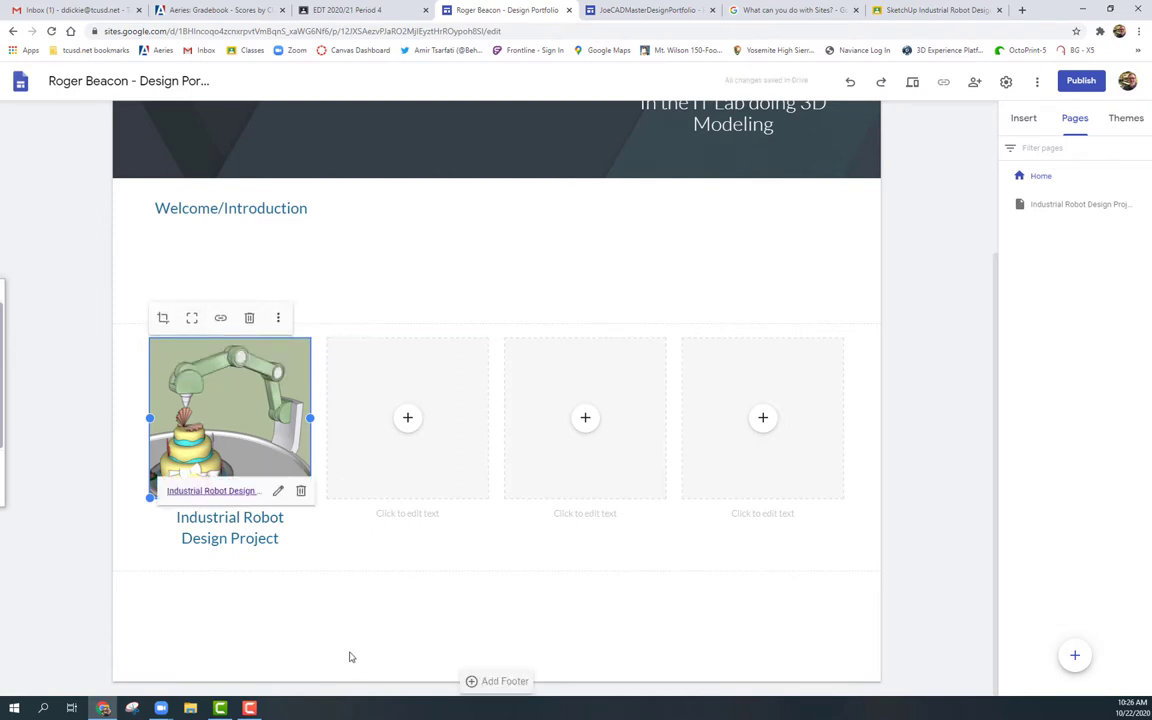
left_click(935, 424)
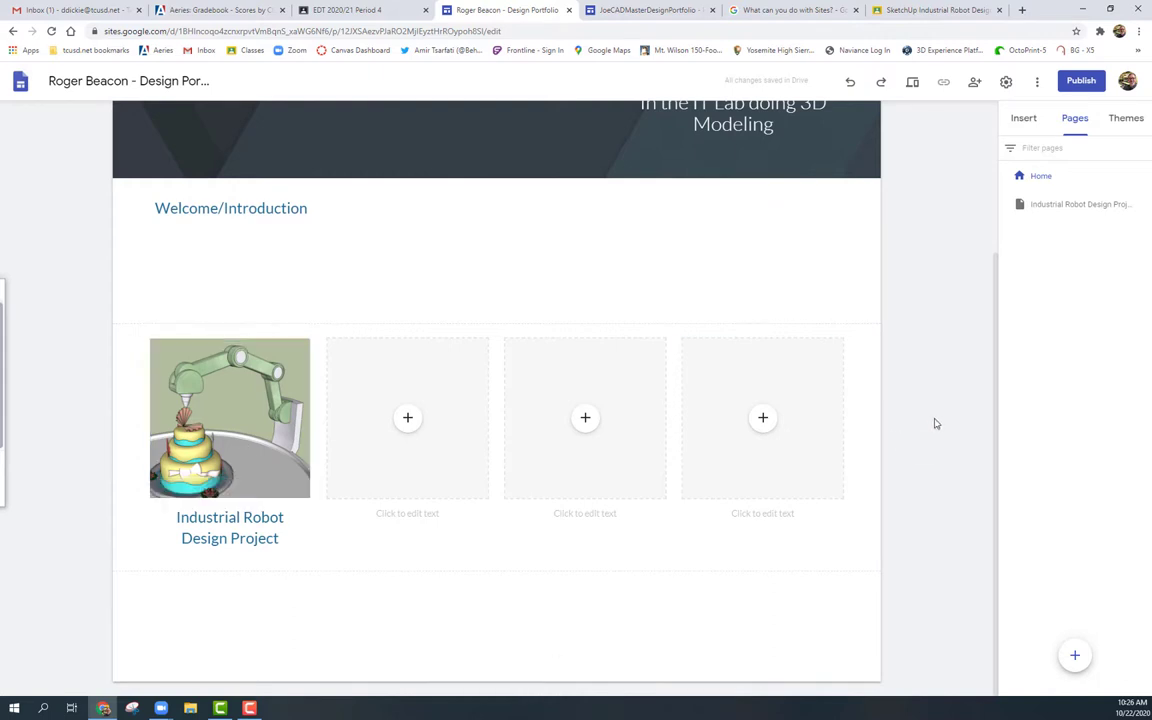
Preview the portfolio and follow the Home page robot image to the Industrial Robot Design Project page.
left_click(915, 87)
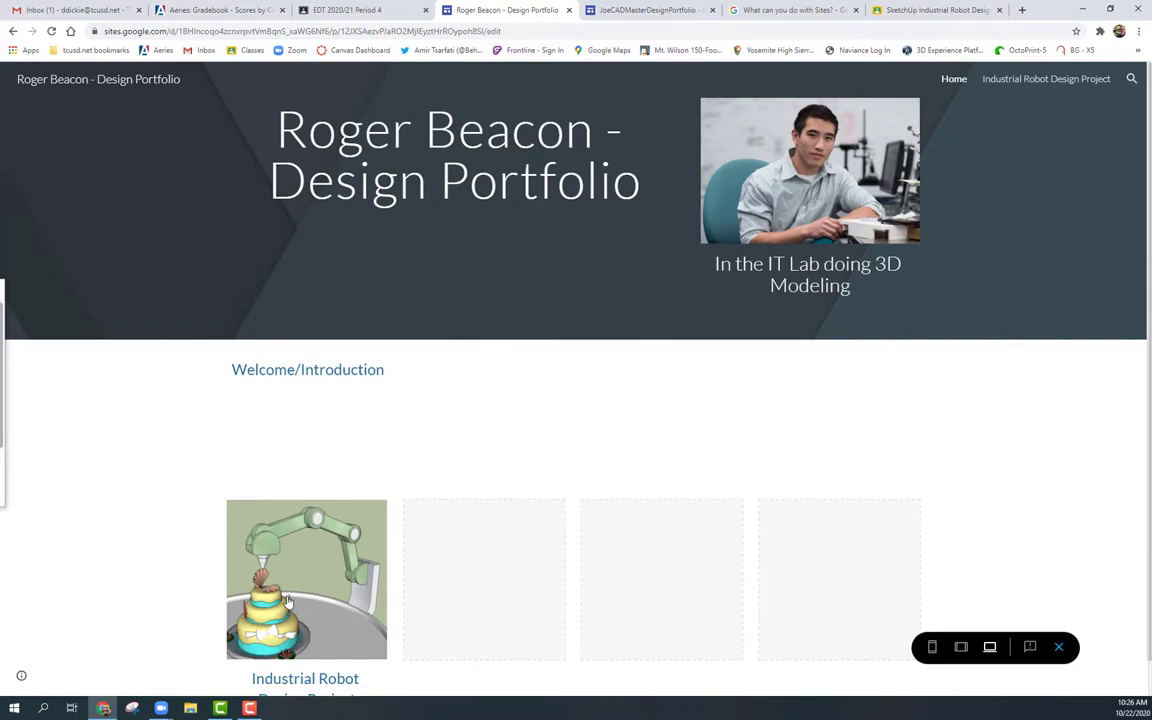
scroll(267, 515, "down", 1)
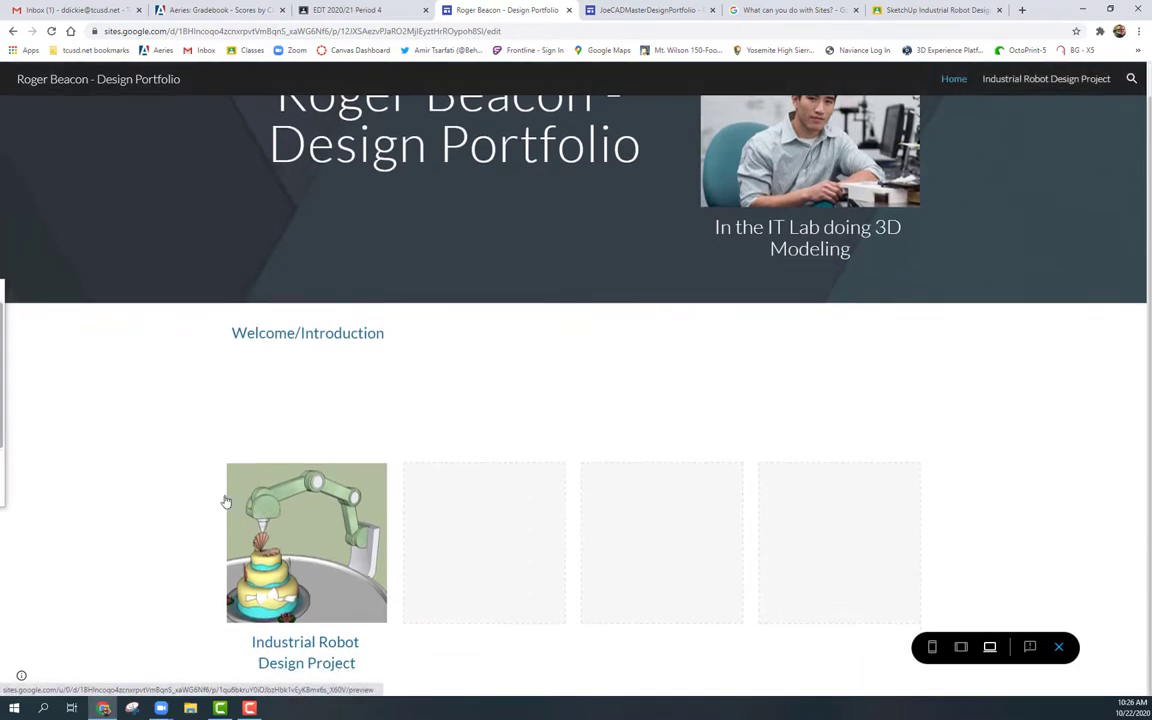
left_click(319, 504)
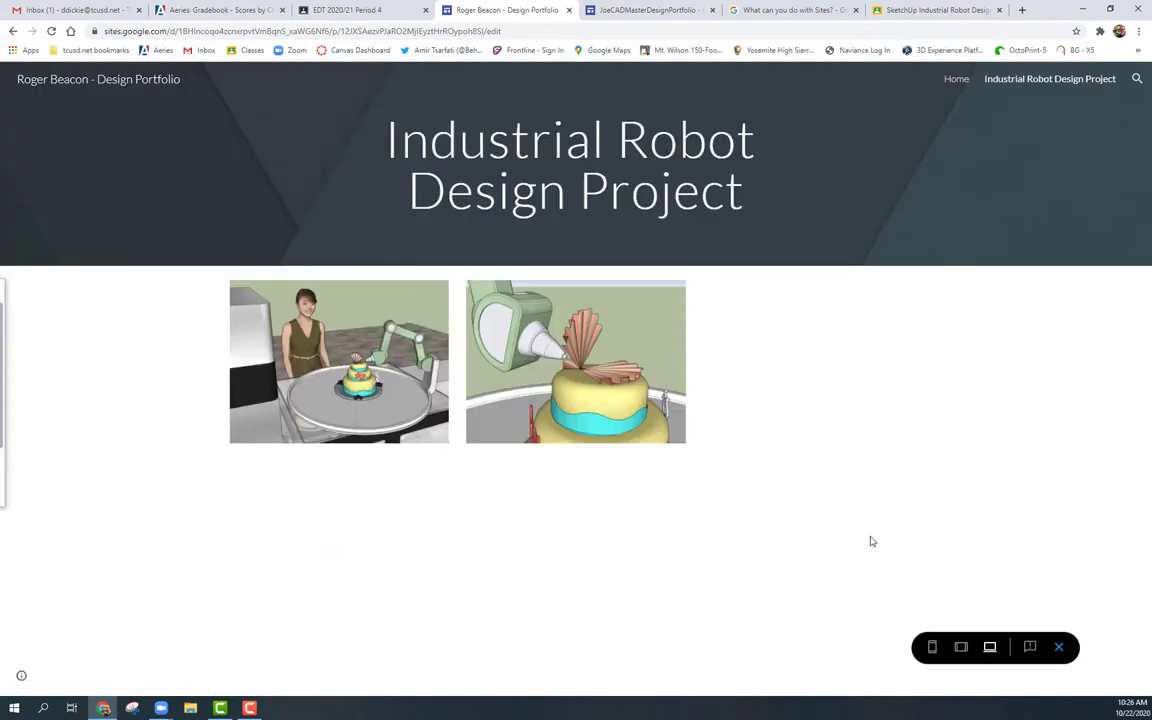
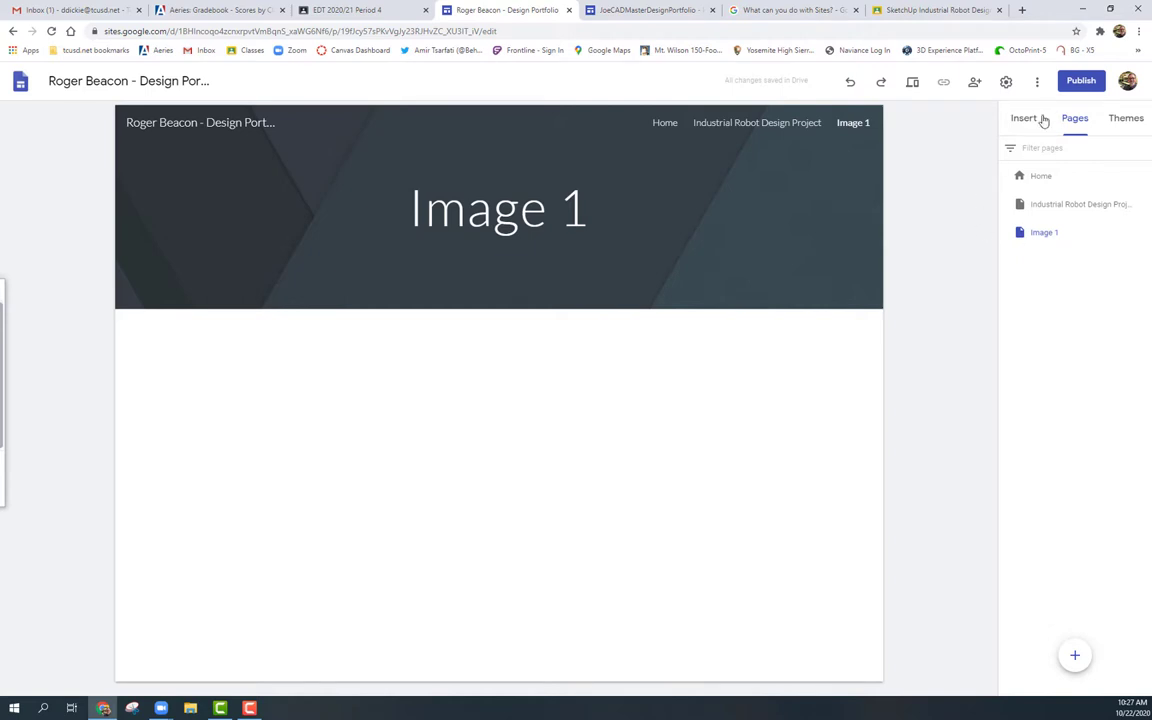
Upload the Cake shop -1 snapshot onto the Image 1 page and stretch it to the content width.
left_click(1025, 118)
left_click(1100, 163)
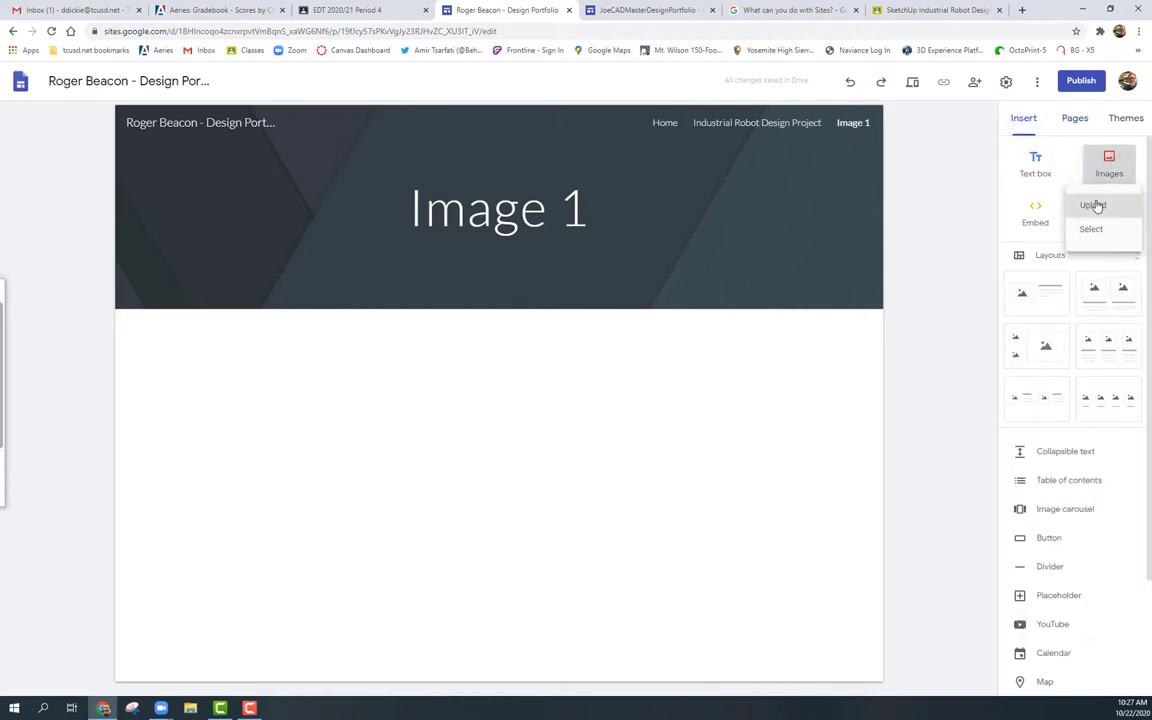
left_click(1093, 205)
left_click(440, 105)
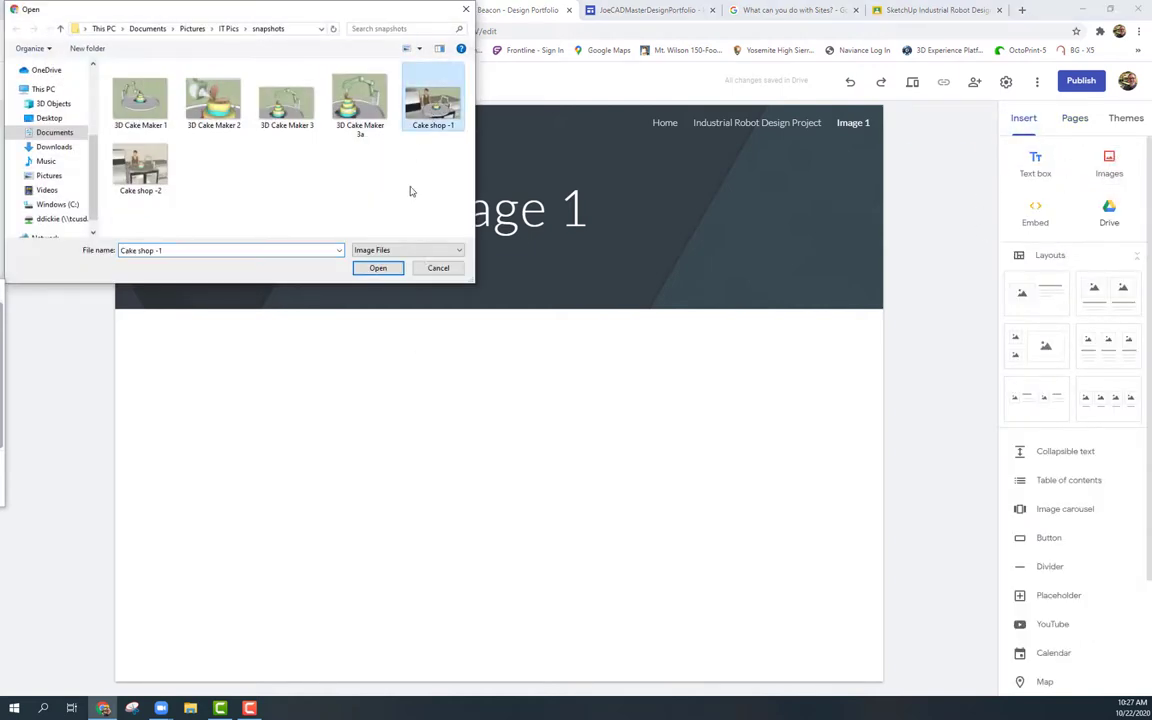
left_click(375, 267)
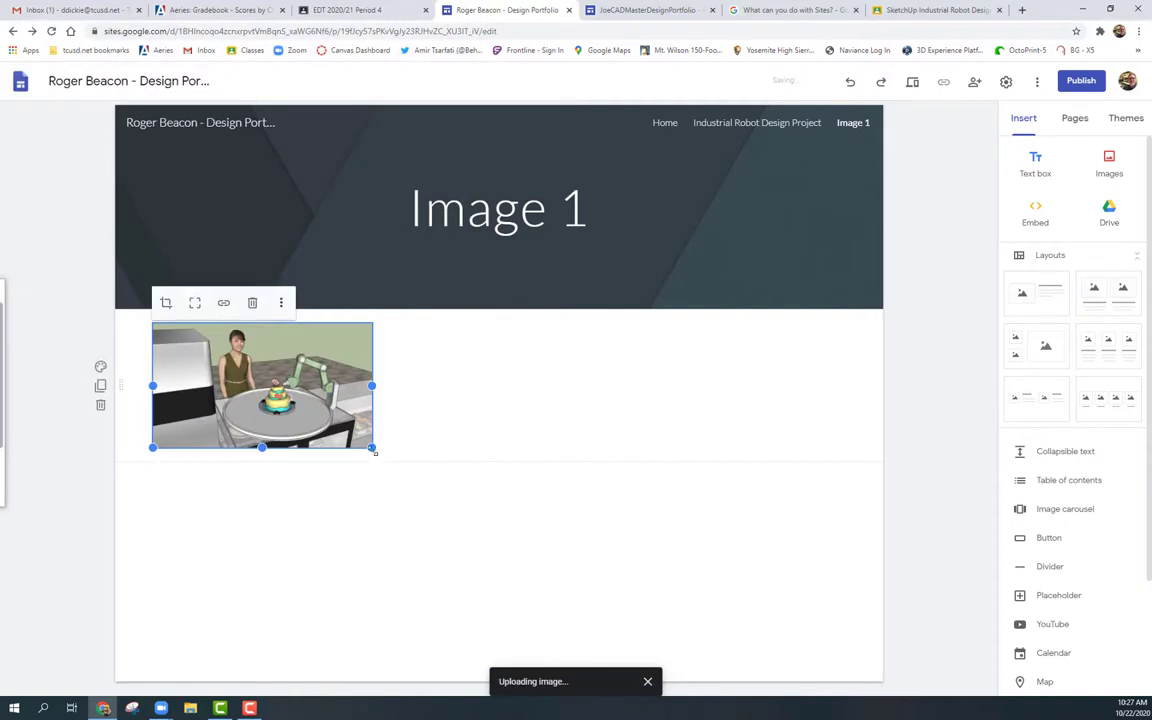
left_click_drag(375, 452, 818, 687)
left_click(921, 378)
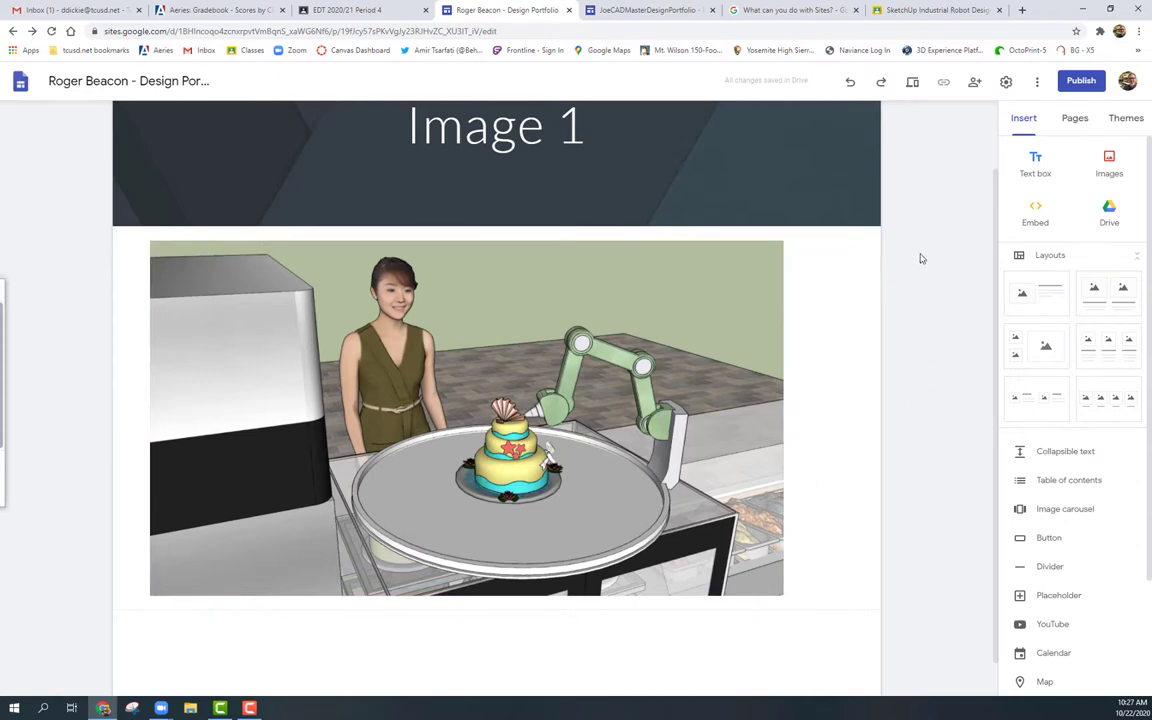
Link the left cake image on Industrial Robot Design Project to the Image 1 page, then preview.
left_click(1076, 122)
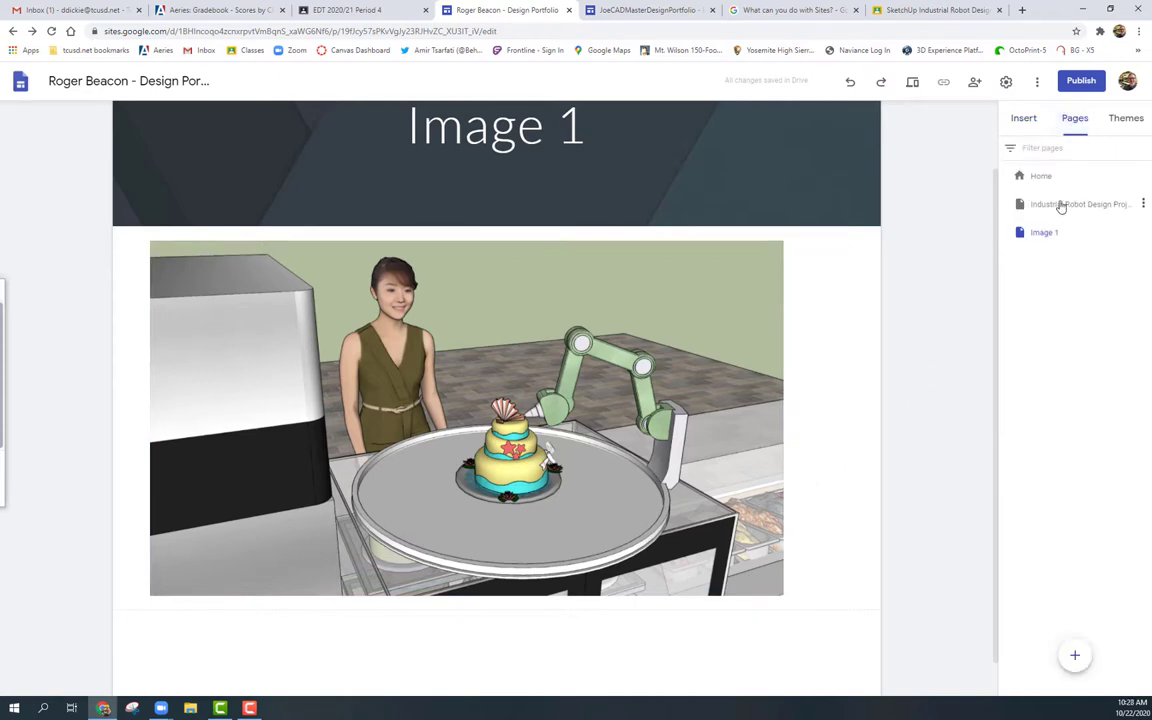
left_click(1057, 203)
left_click(245, 357)
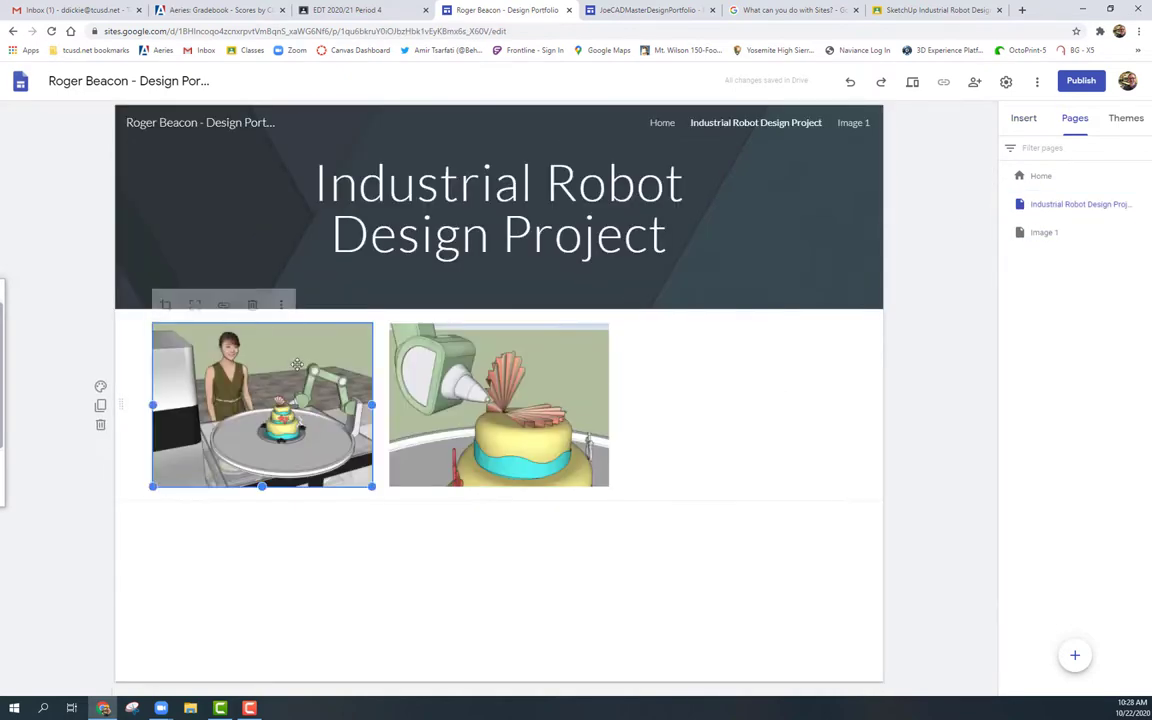
left_click(223, 302)
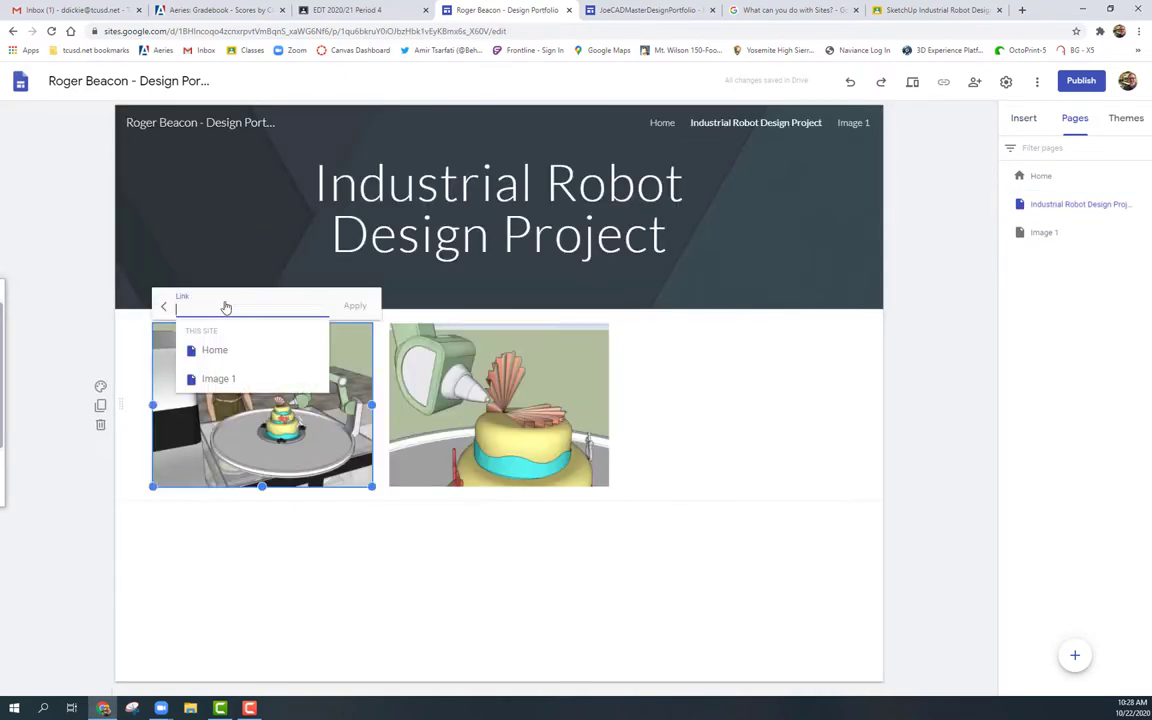
left_click(218, 380)
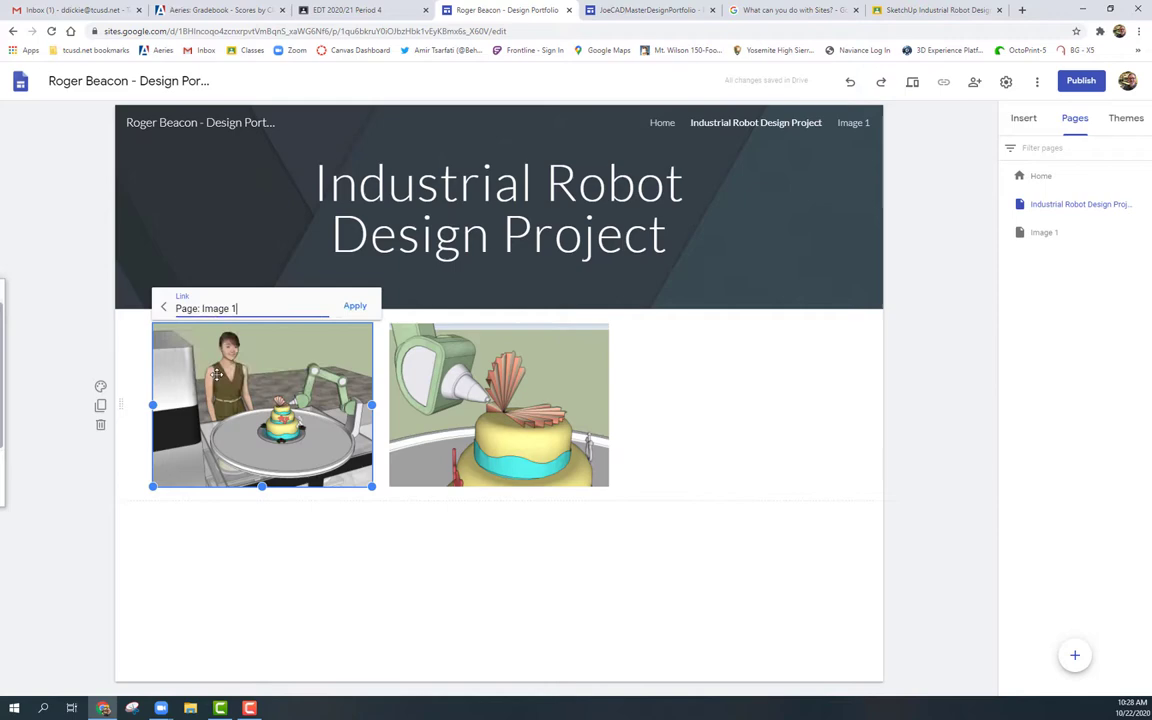
left_click(354, 305)
left_click(950, 403)
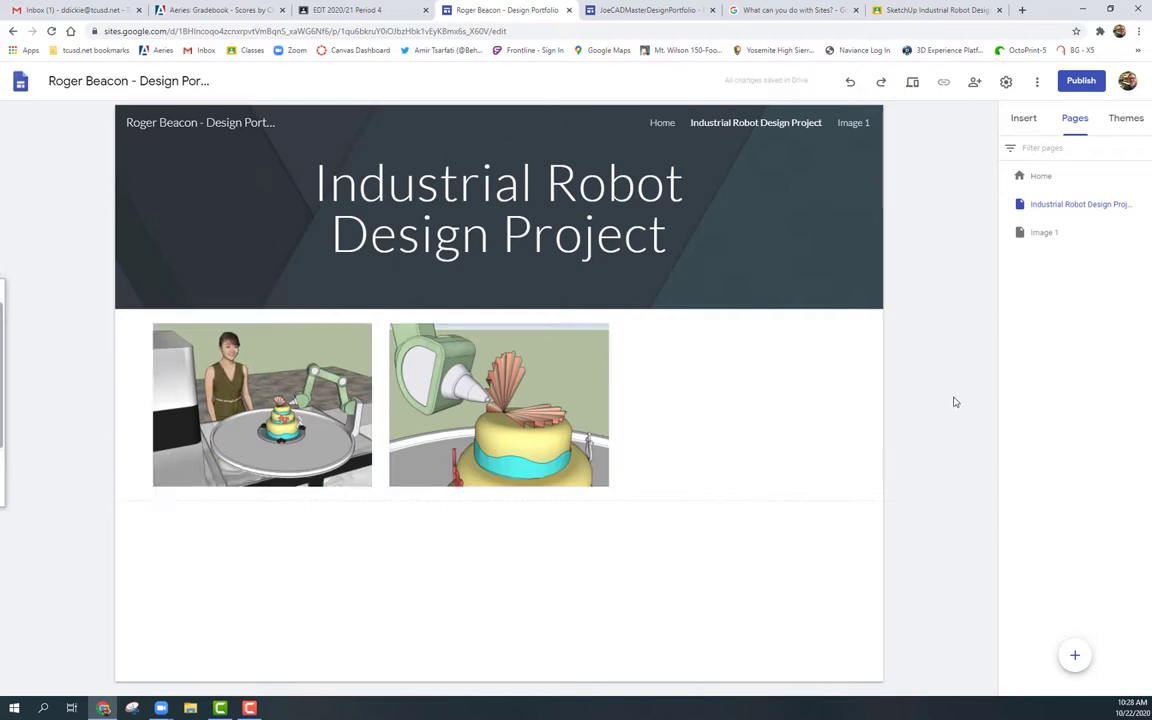
left_click(912, 84)
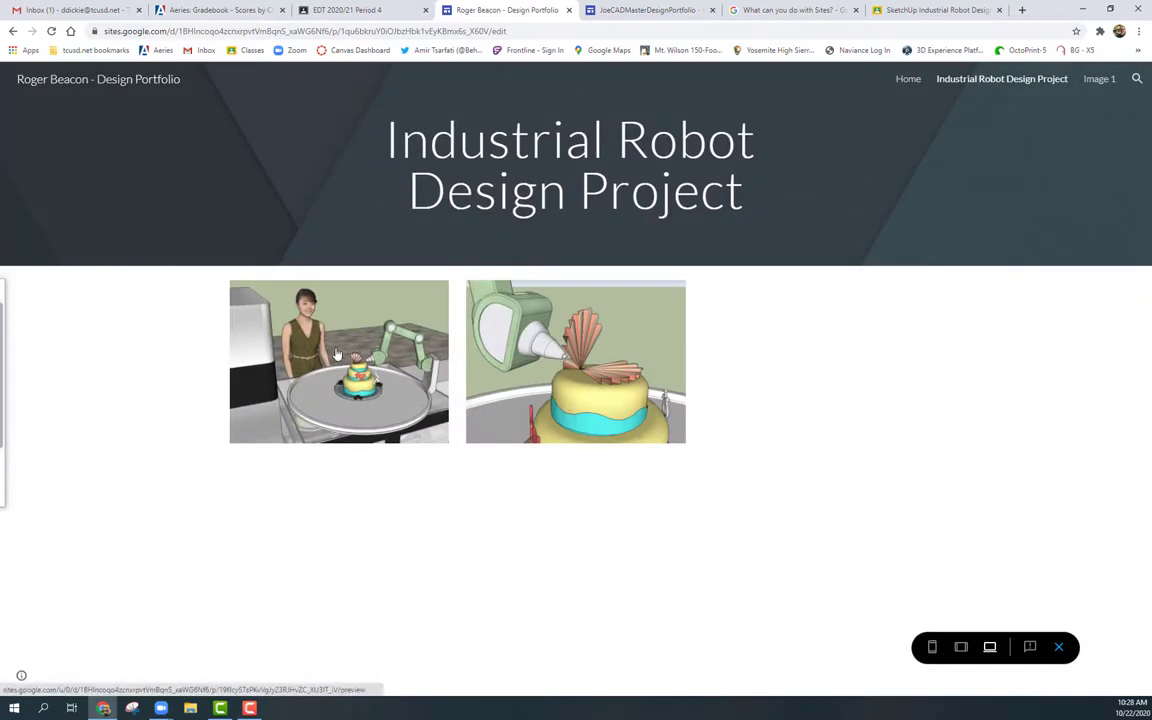
In preview, follow the cake thumbnail to the Image 1 page, then exit back to the editor.
left_click(334, 355)
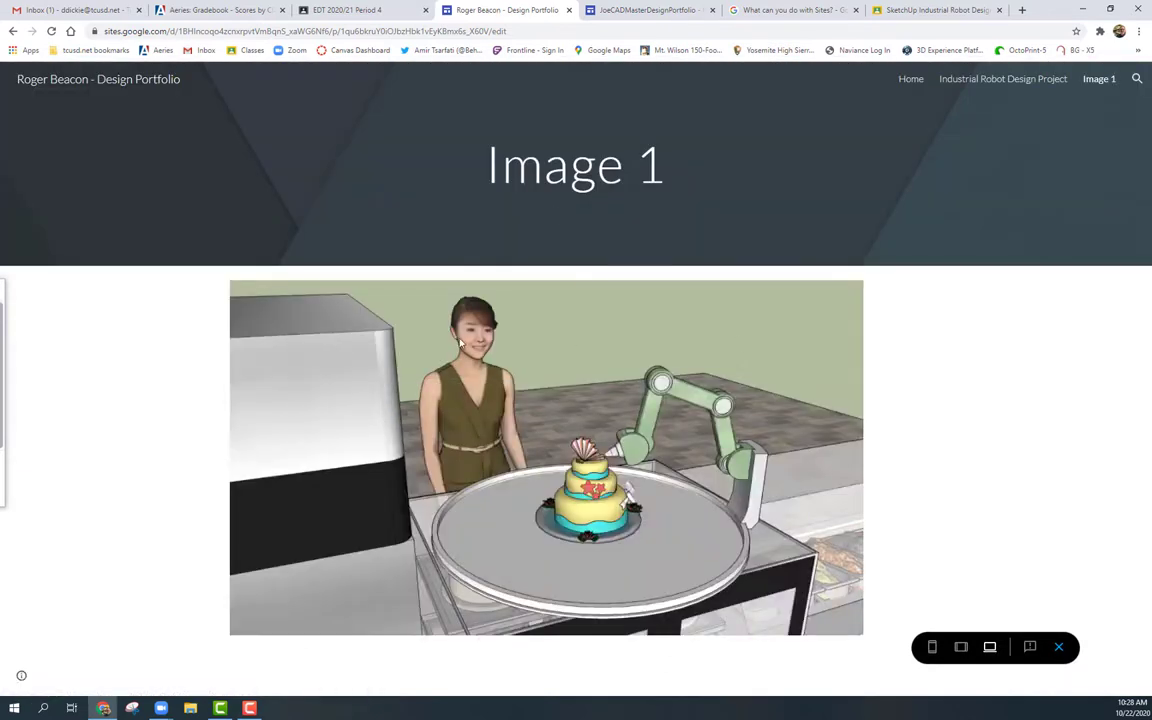
left_click_drag(668, 168, 476, 182)
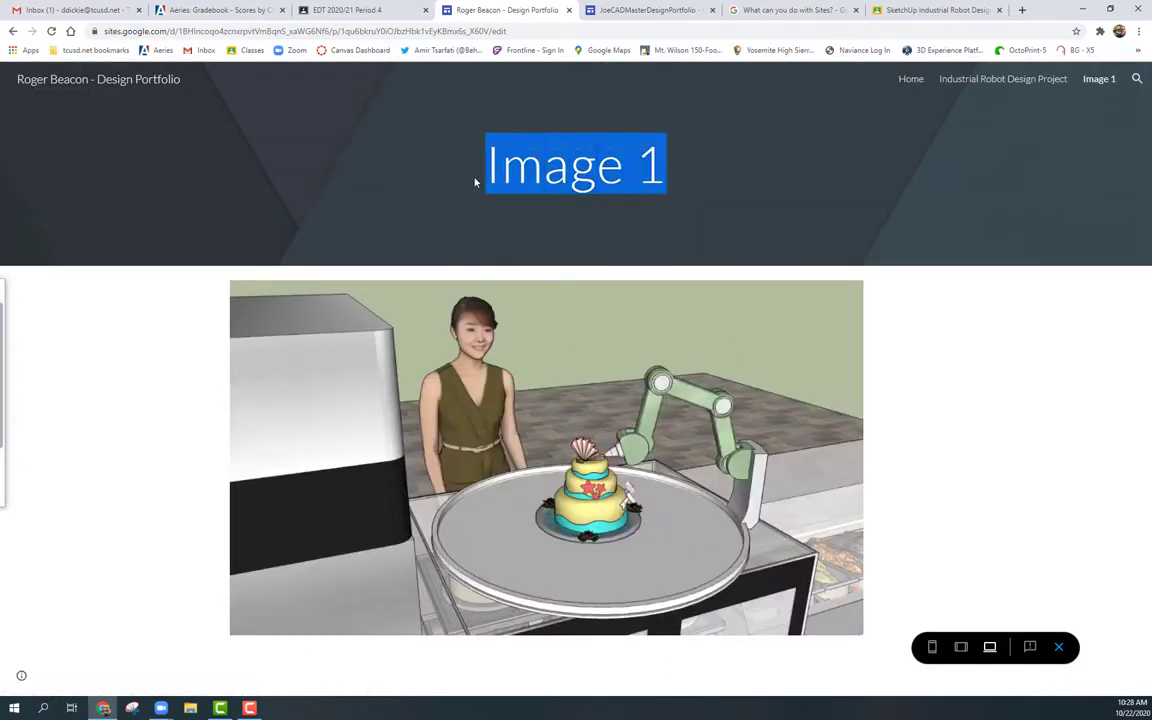
left_click(962, 456)
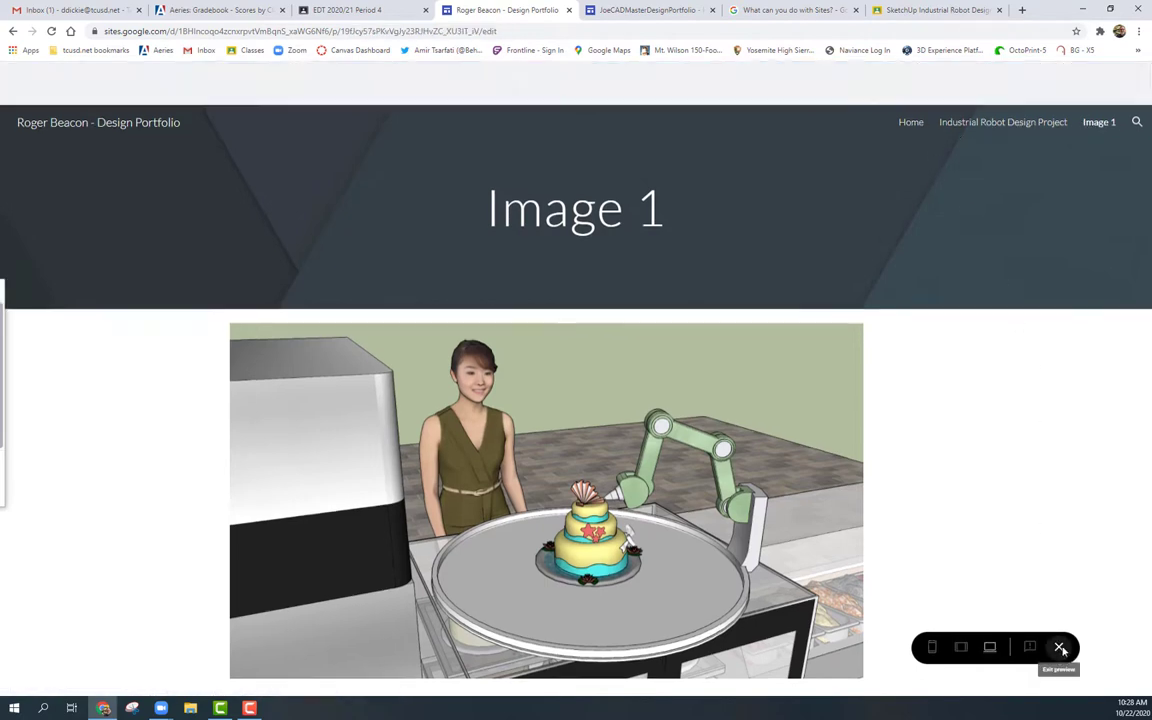
left_click(1059, 647)
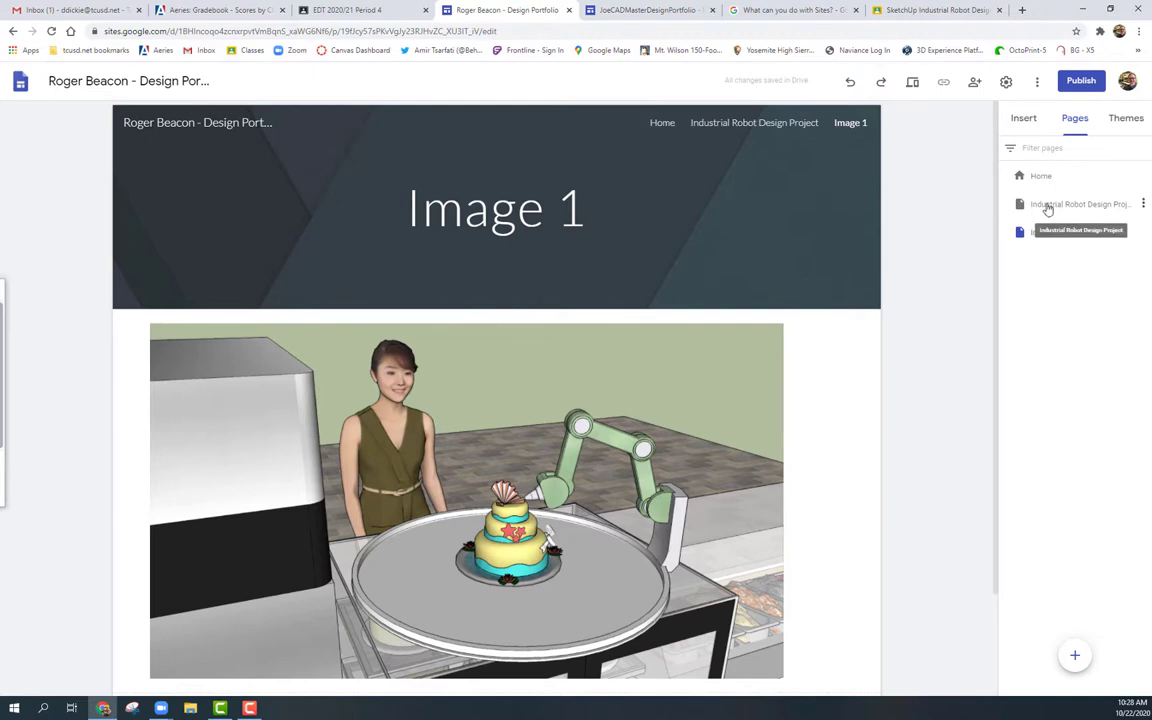
Nest Industrial Robot Design Project under Home and check Home's dropdown in preview.
left_click_drag(1048, 202, 1047, 178)
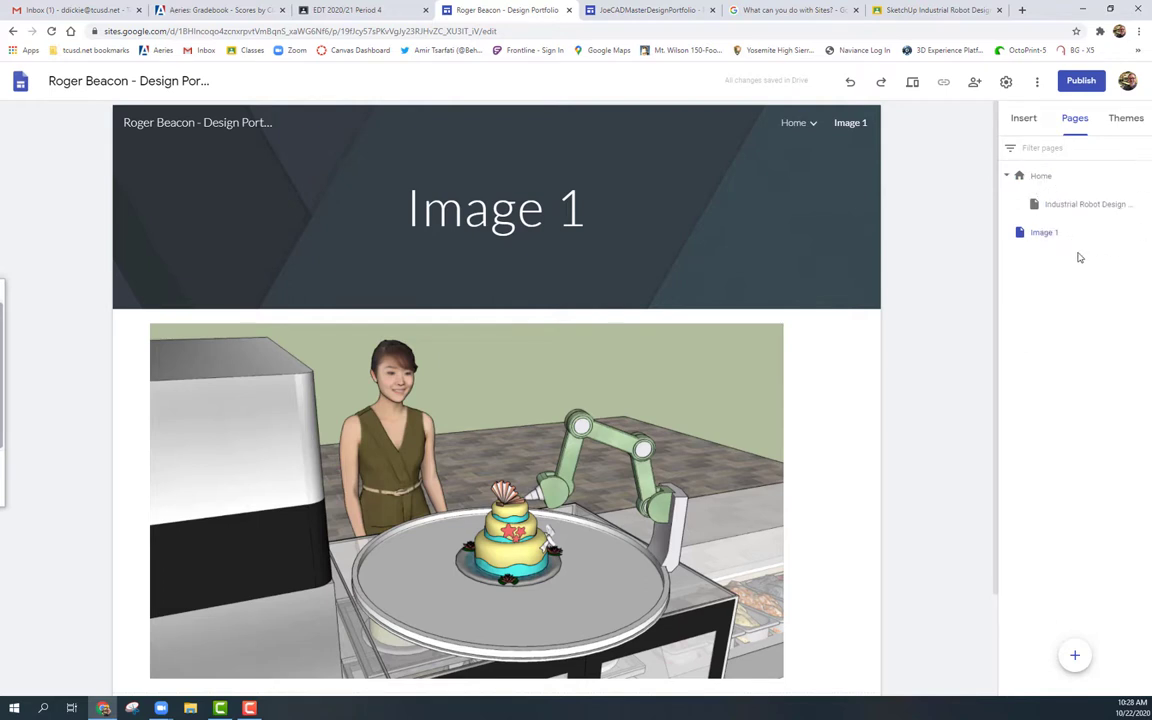
left_click(913, 84)
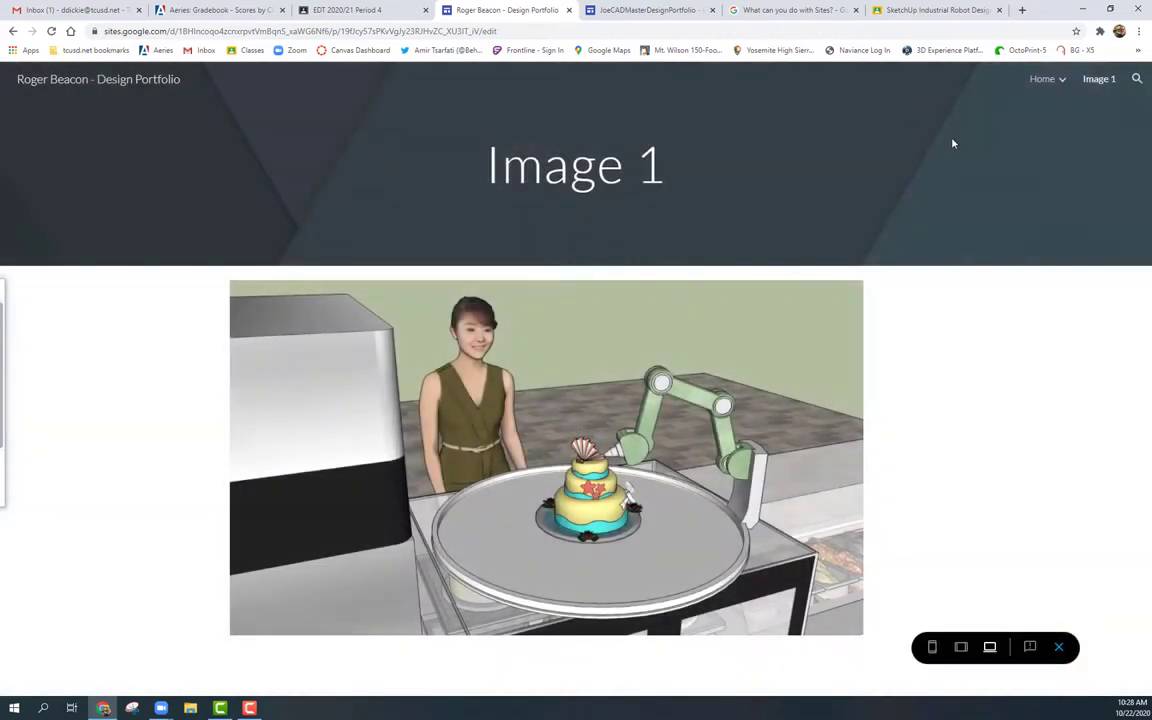
mouse_move(1051, 87)
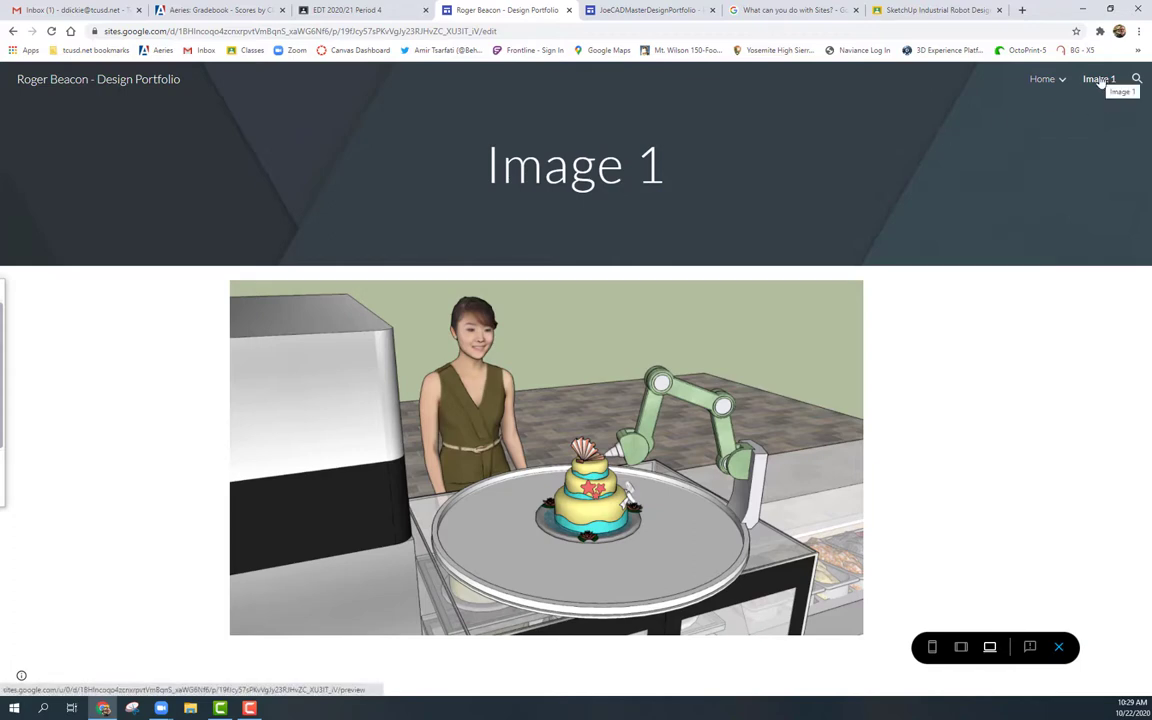
Hide Image 1 from the site navigation and preview the updated menu.
left_click(1058, 647)
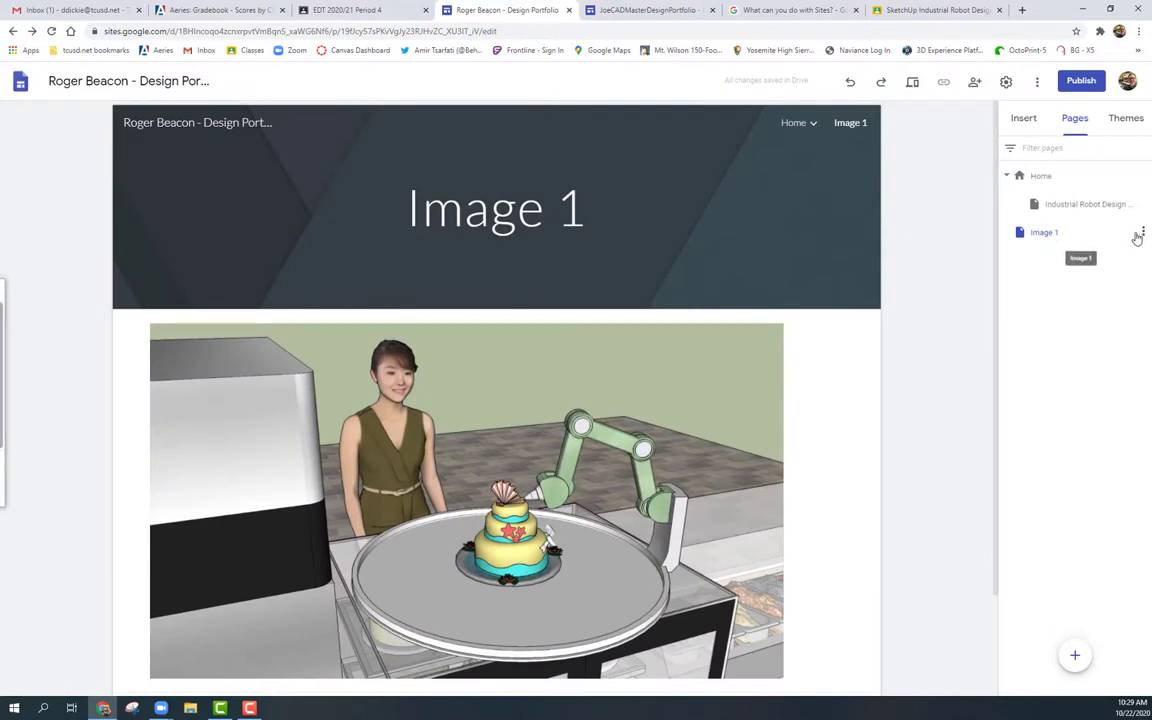
left_click(1143, 233)
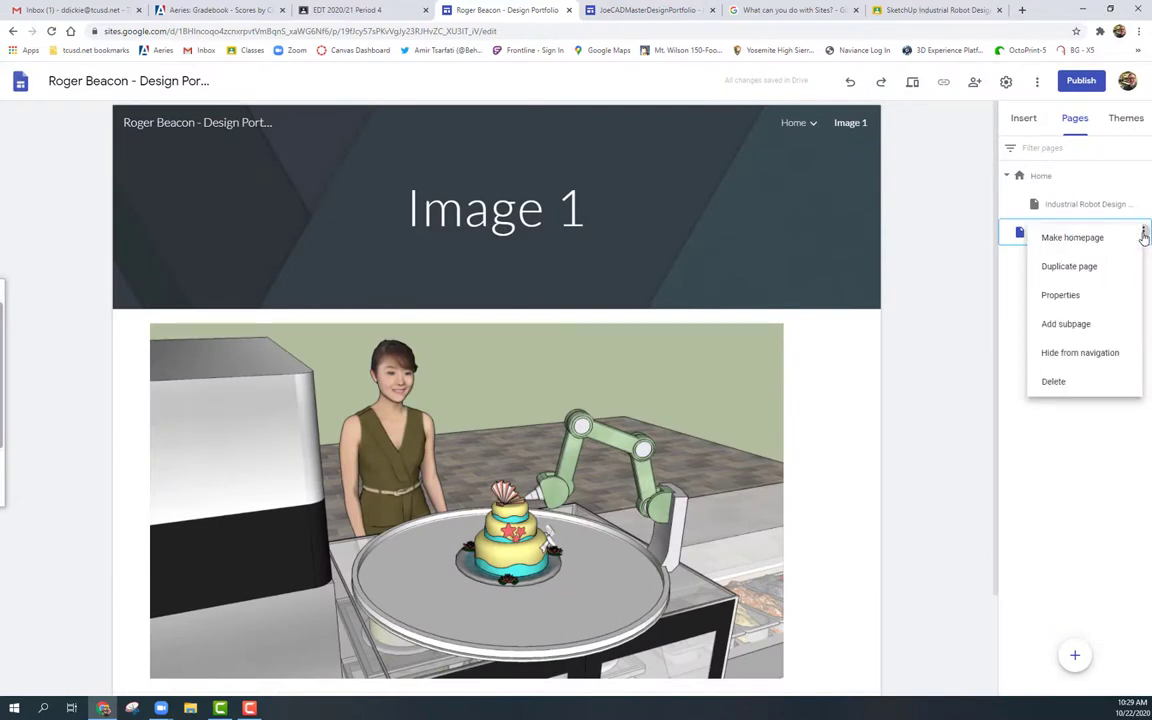
left_click(1078, 354)
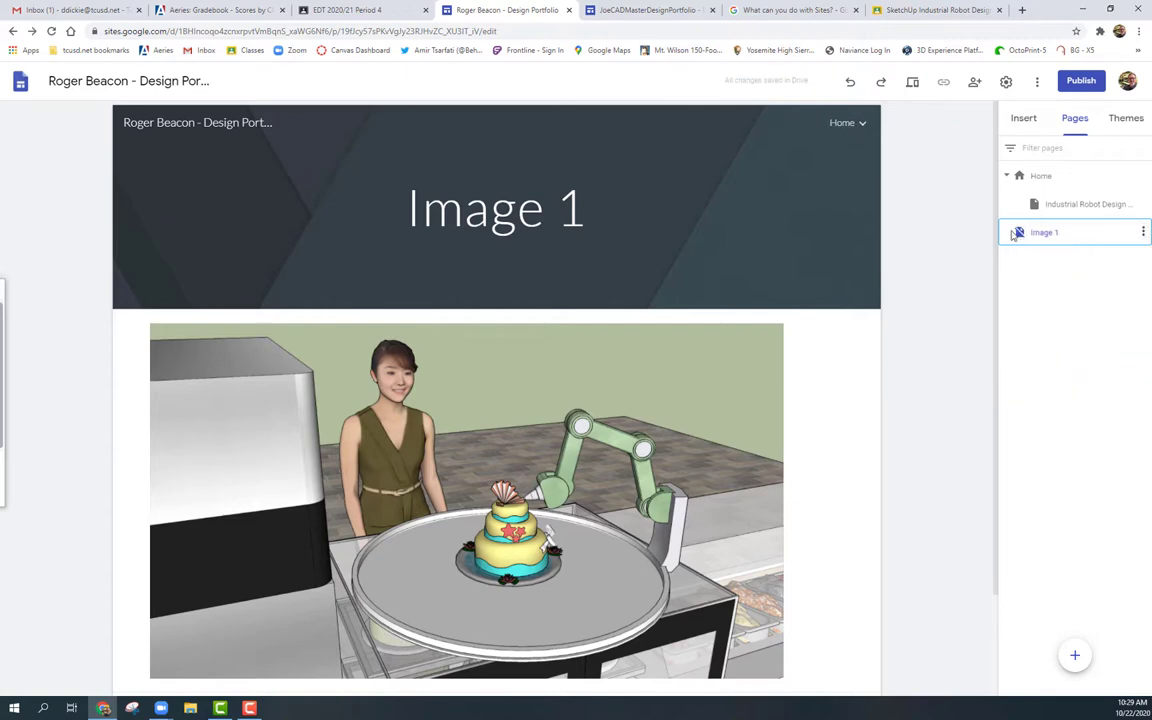
left_click(912, 82)
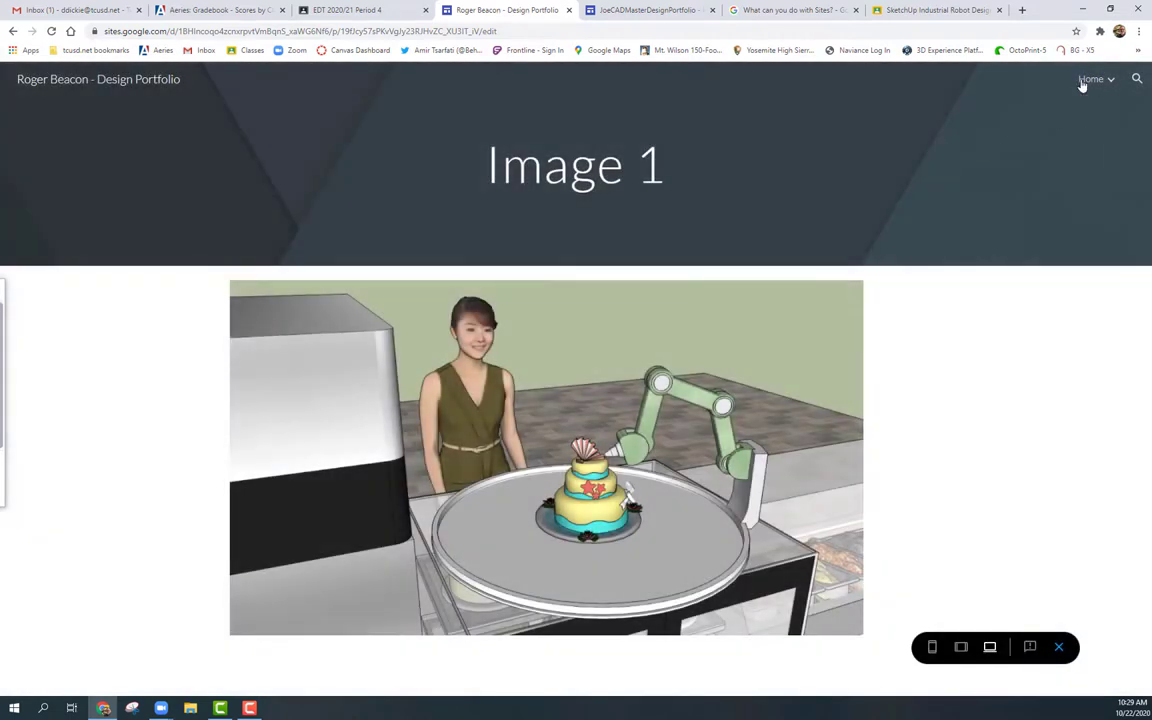
mouse_move(1091, 79)
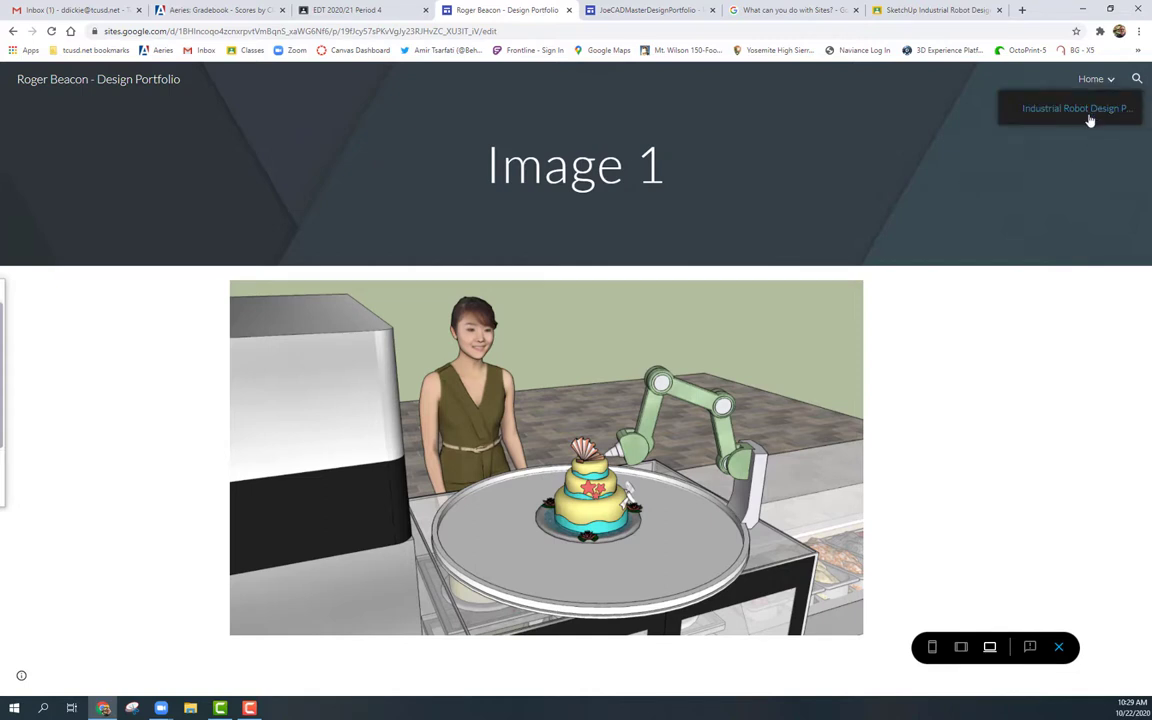
In preview, go Home → Industrial Robot Design Project → Image 1 → Home, then exit preview.
left_click(1093, 86)
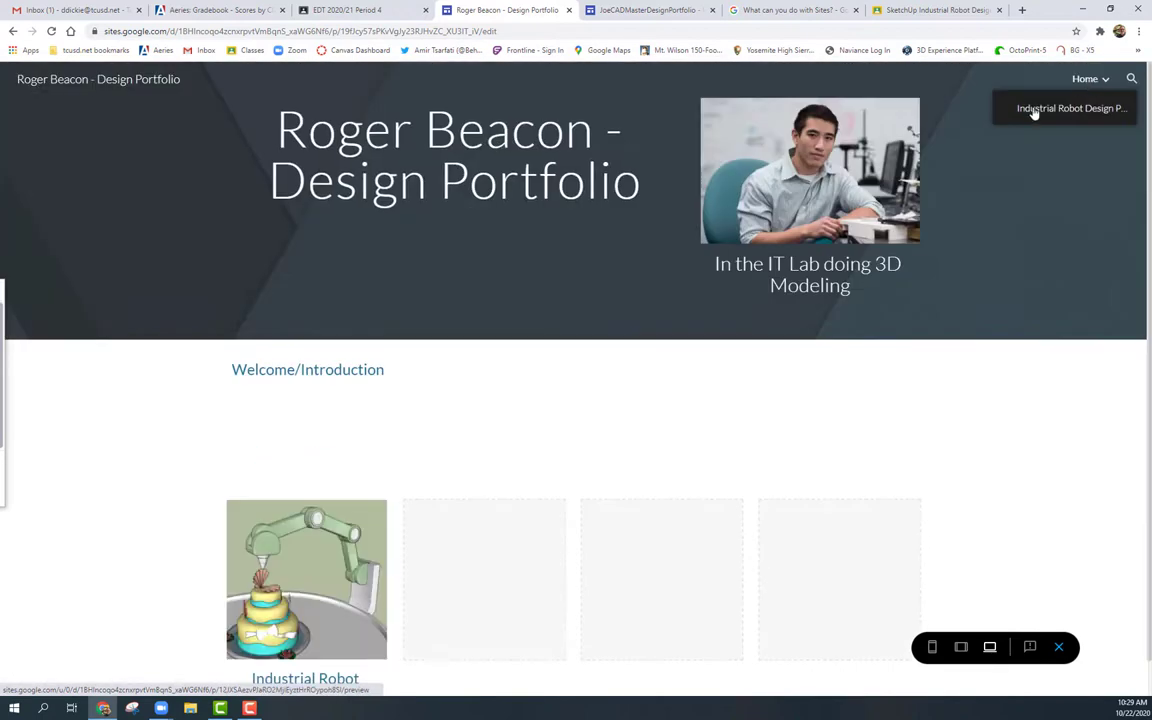
left_click(1077, 110)
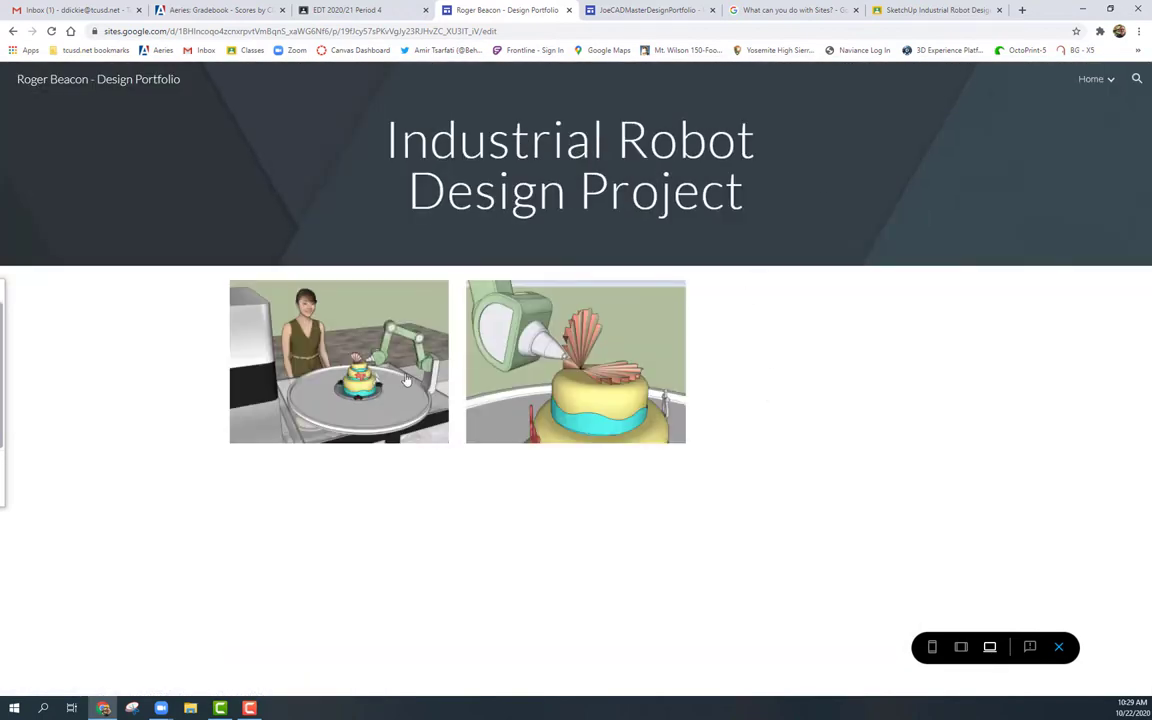
left_click(331, 304)
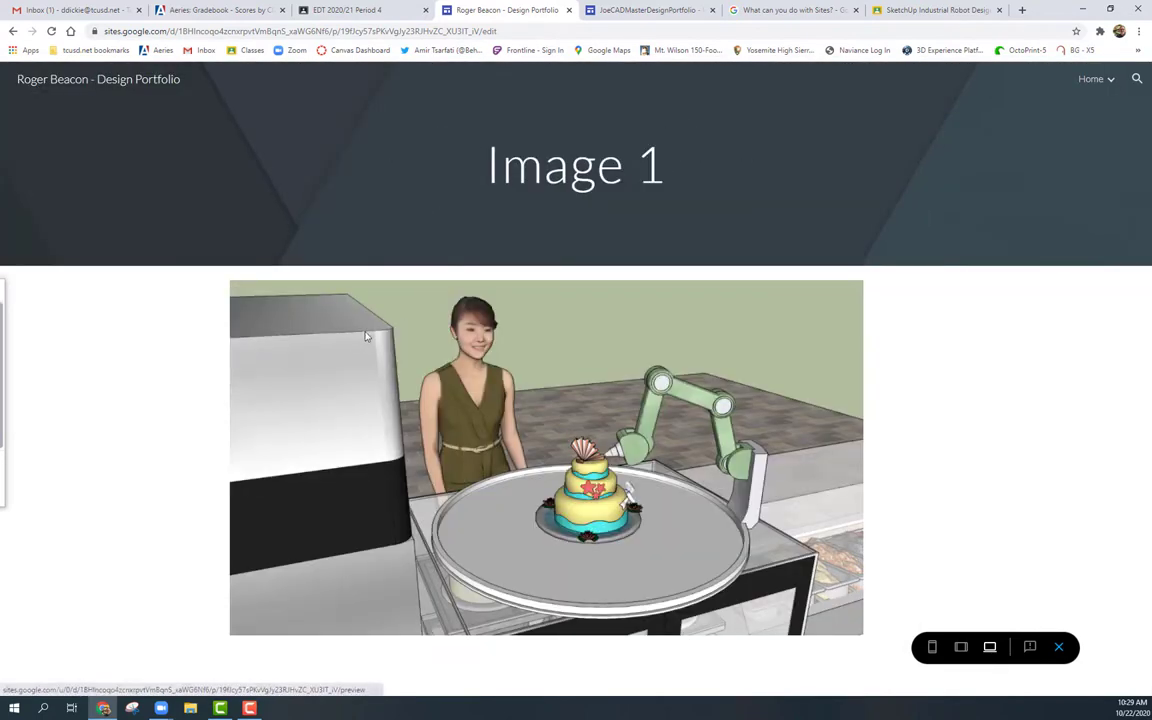
left_click(1090, 82)
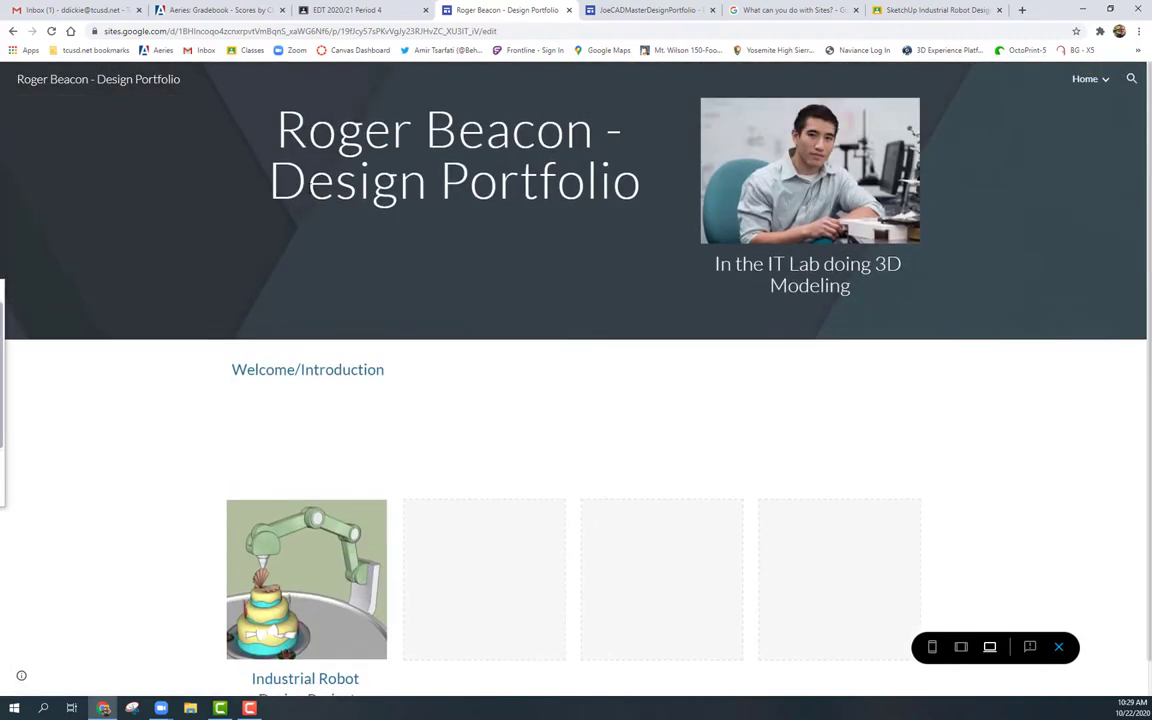
left_click(1059, 647)
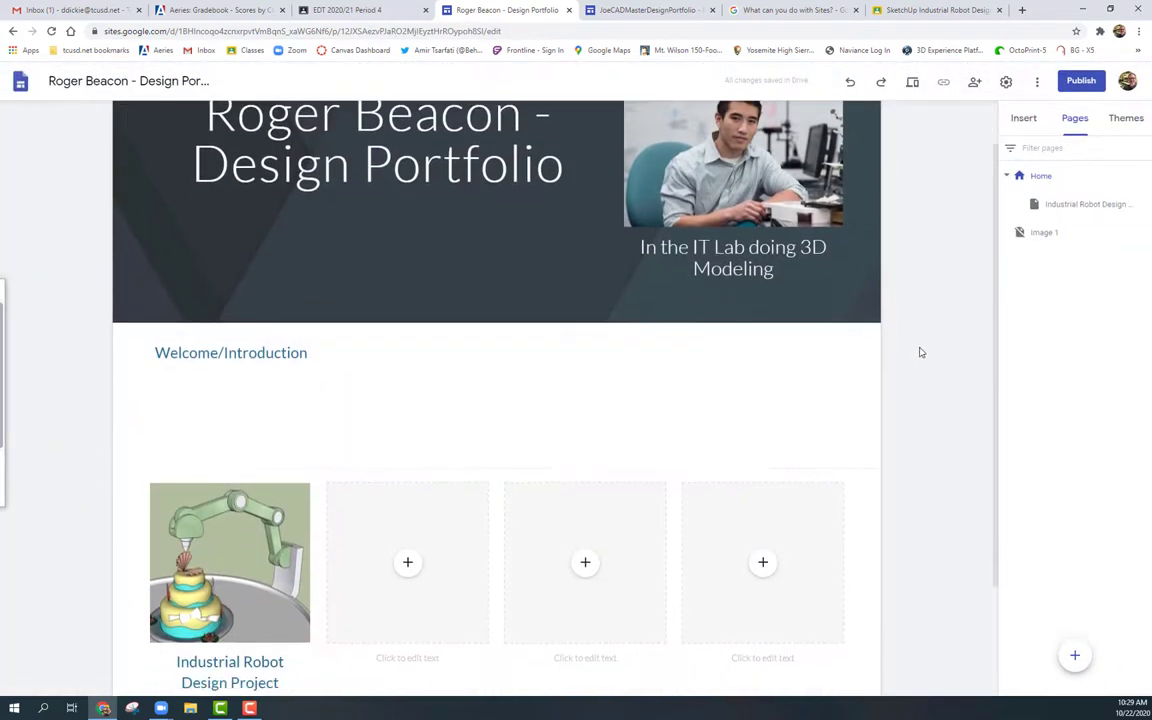
Open the Industrial Robot Design Project page and bring up the Drive file picker.
left_click(1077, 207)
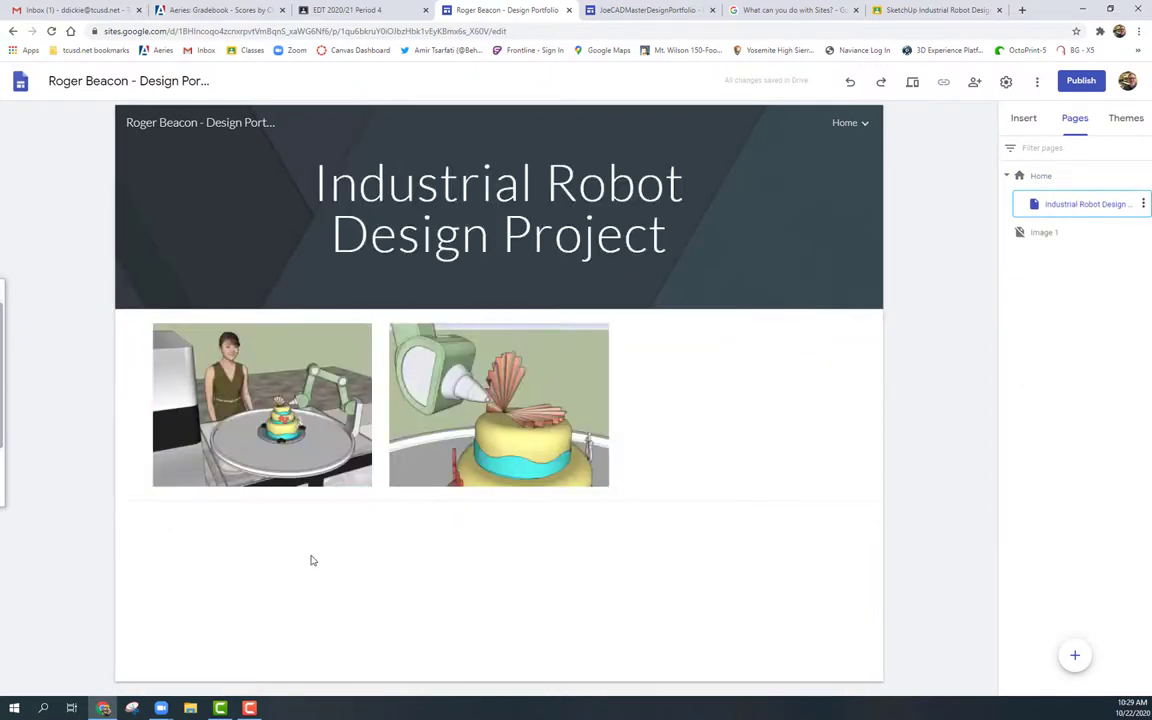
left_click(1024, 118)
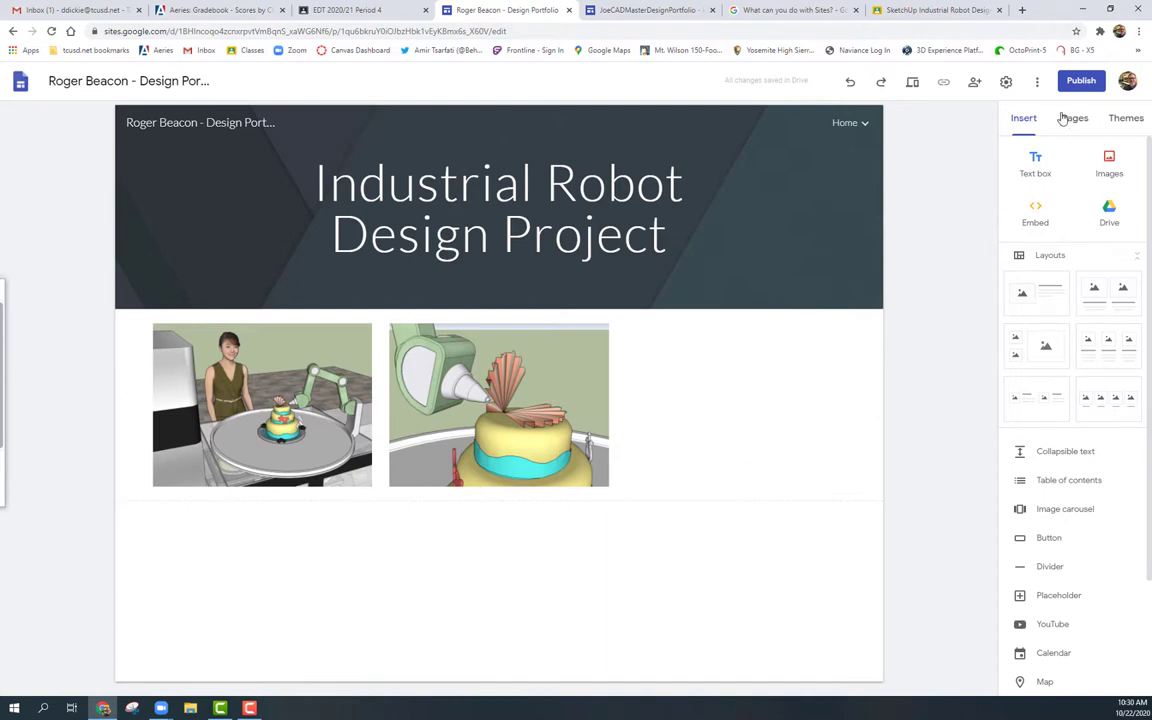
left_click(1110, 212)
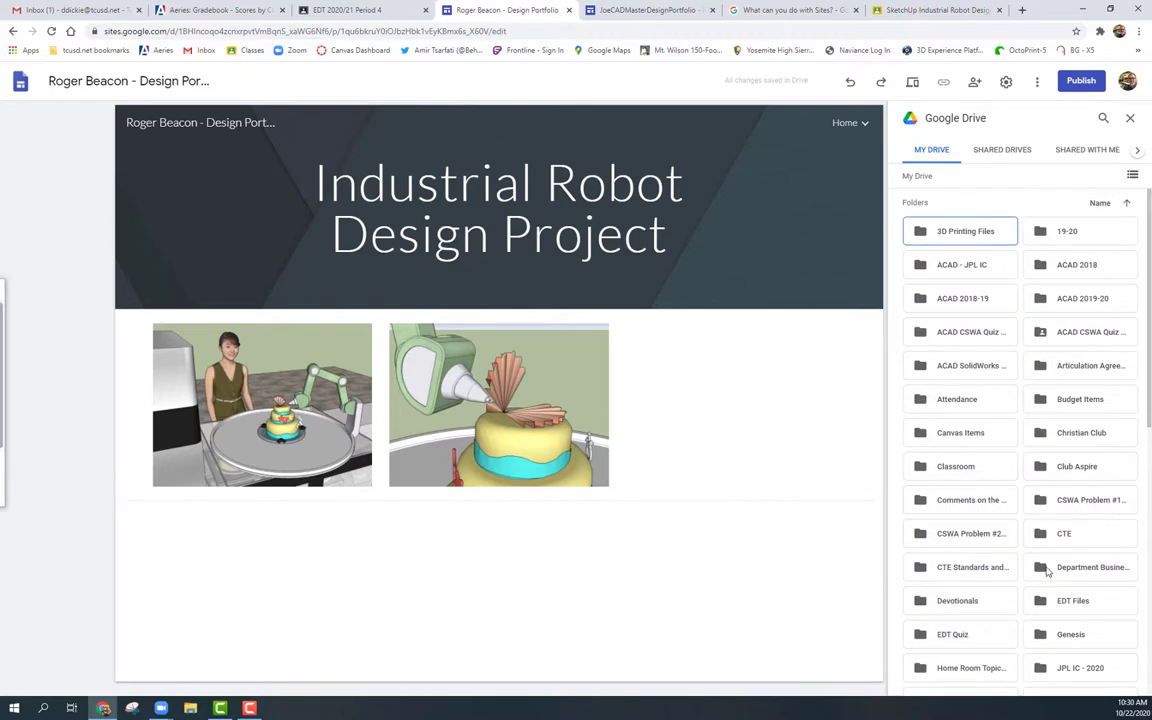
Insert the project Slides deck from EDT Files > SketchUp robot project folder below the images.
scroll(985, 625, "down", 1)
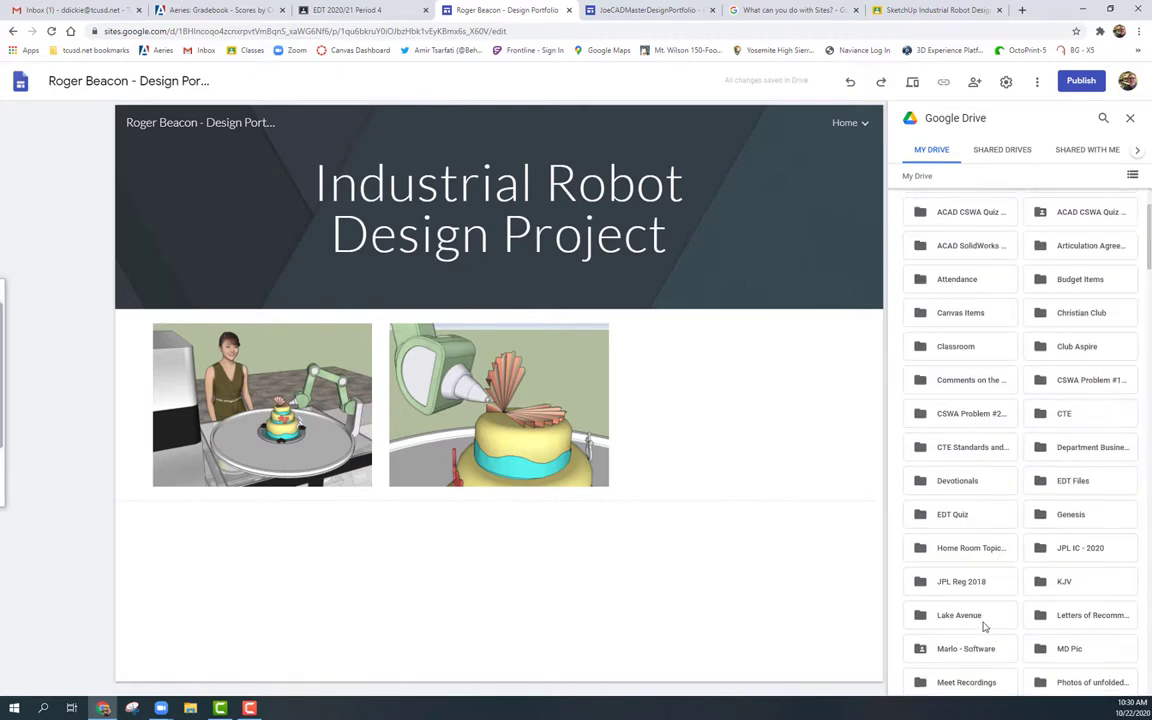
scroll(984, 622, "up", 1)
double_click(1055, 603)
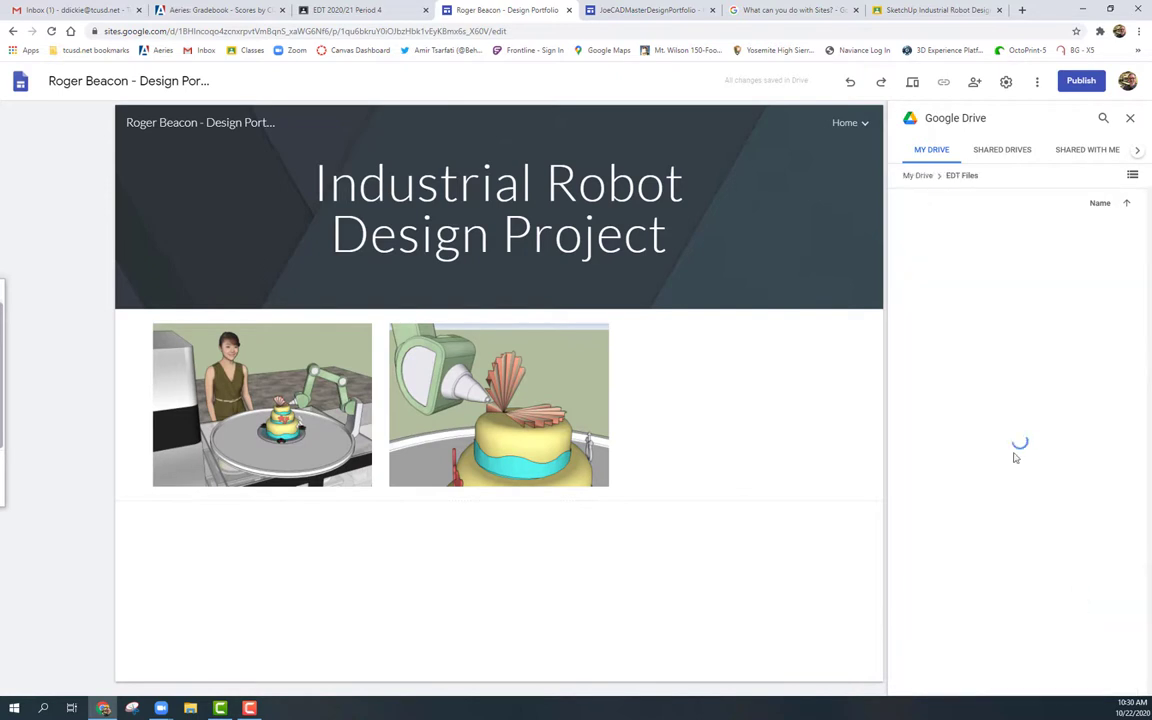
double_click(1047, 264)
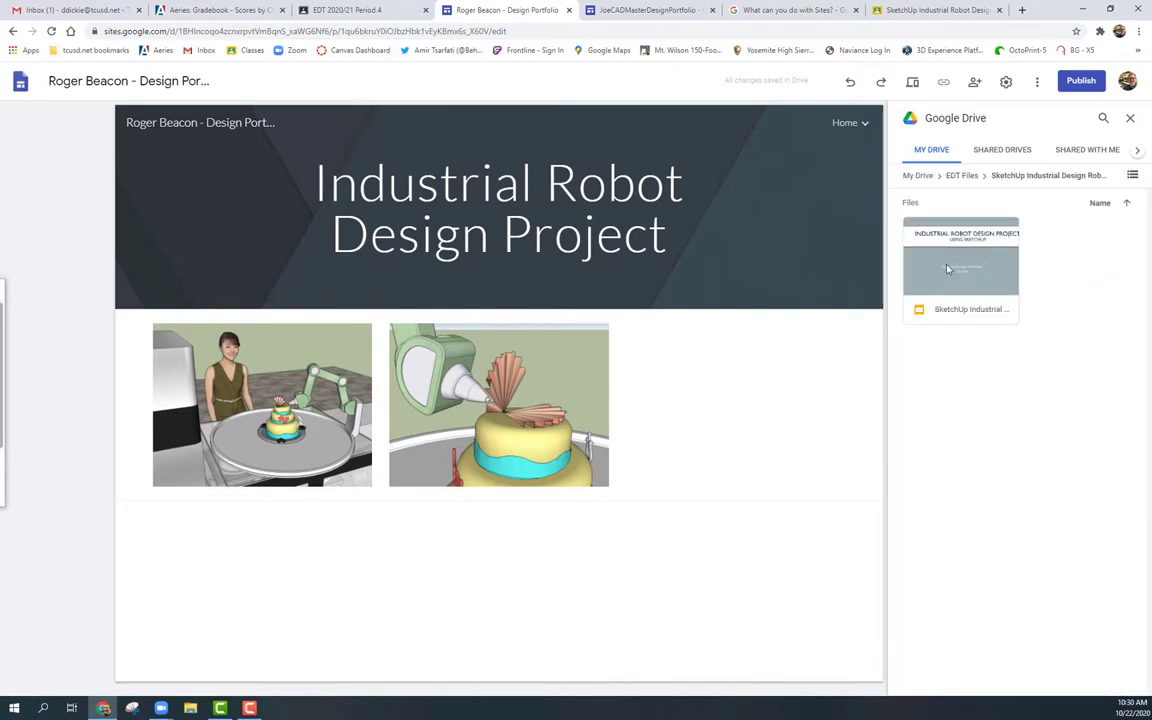
left_click(957, 270)
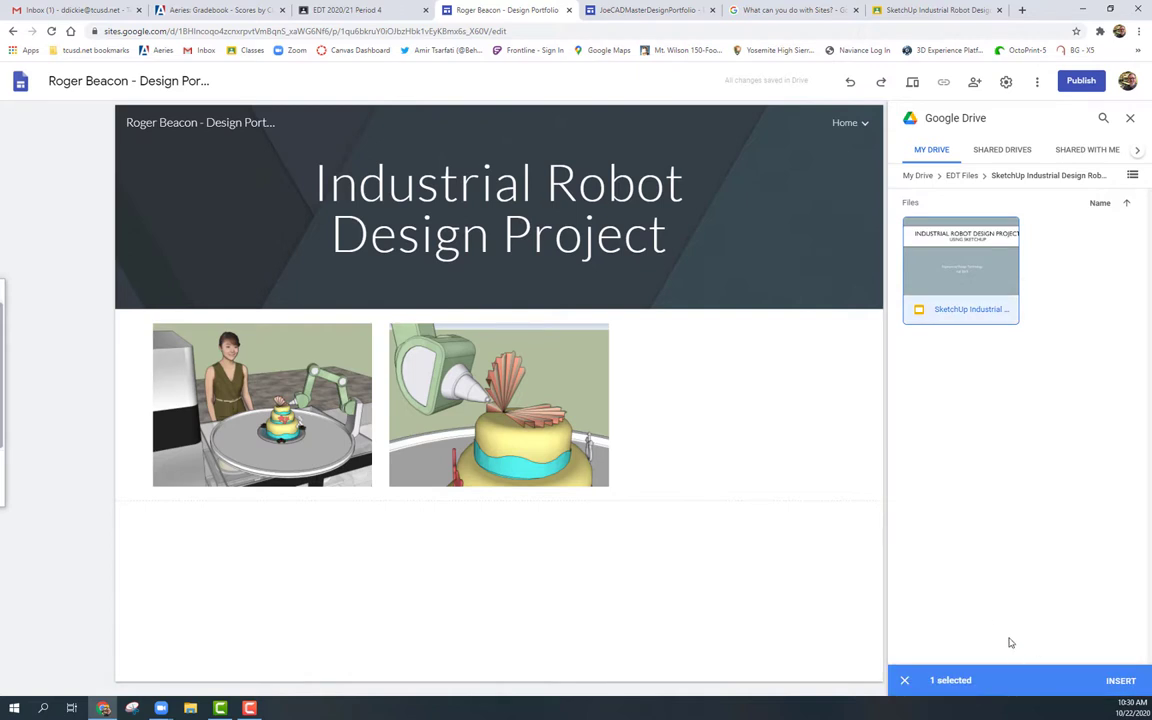
left_click(1120, 680)
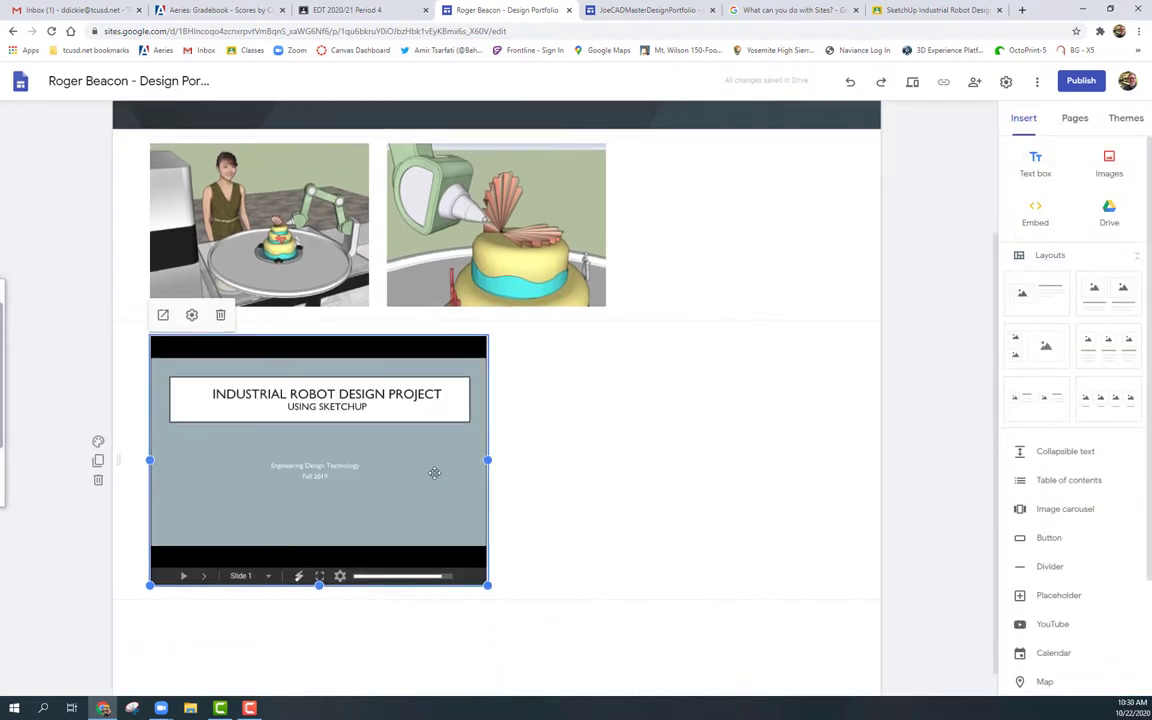
Move the deck right and add a text box left of it reading 'Click Slides to the right to see project presentation'.
left_click_drag(460, 463, 678, 449)
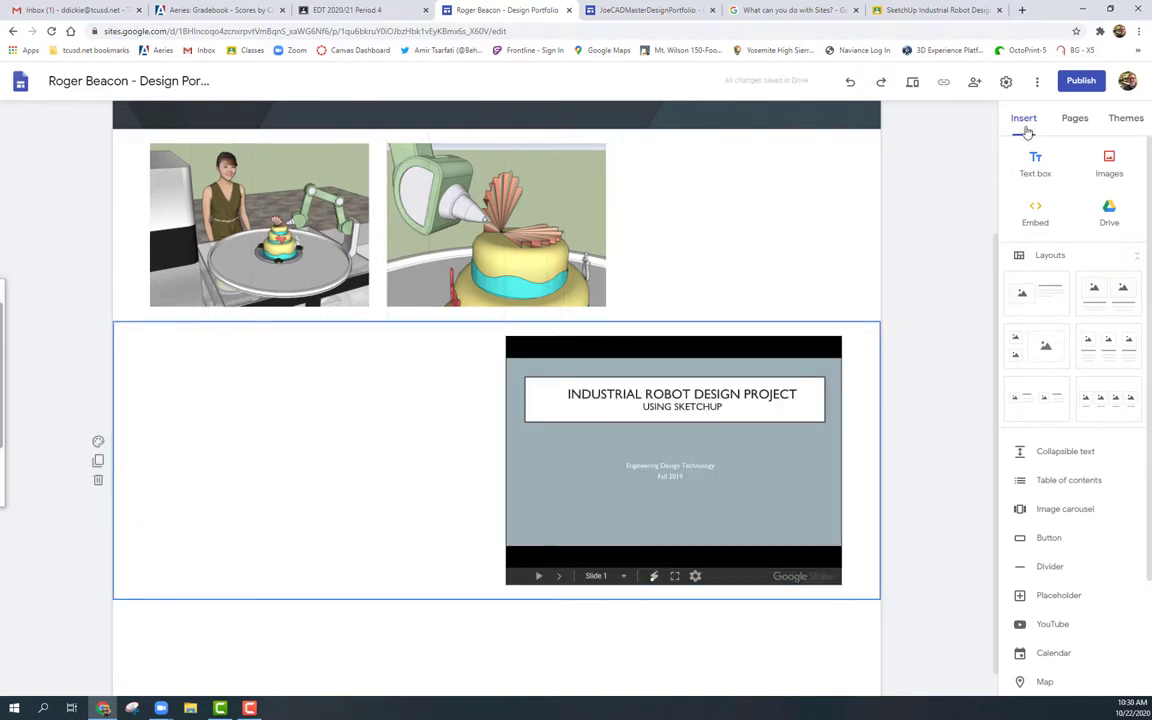
left_click(1035, 162)
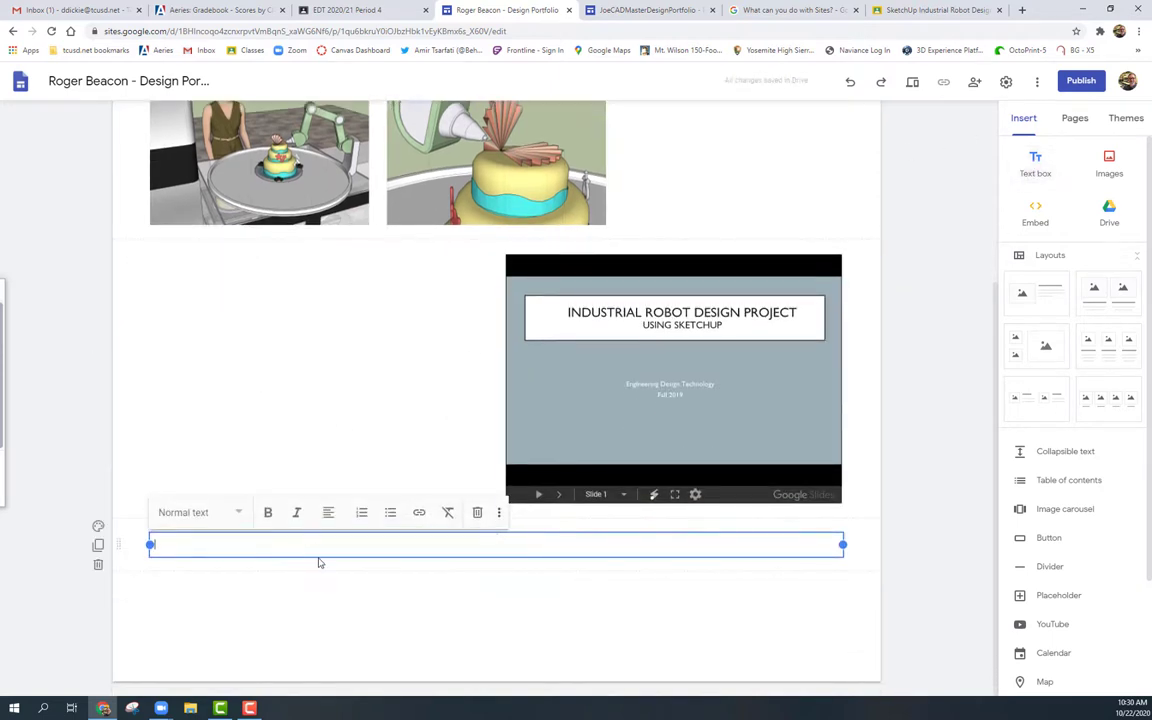
left_click_drag(319, 555, 214, 322)
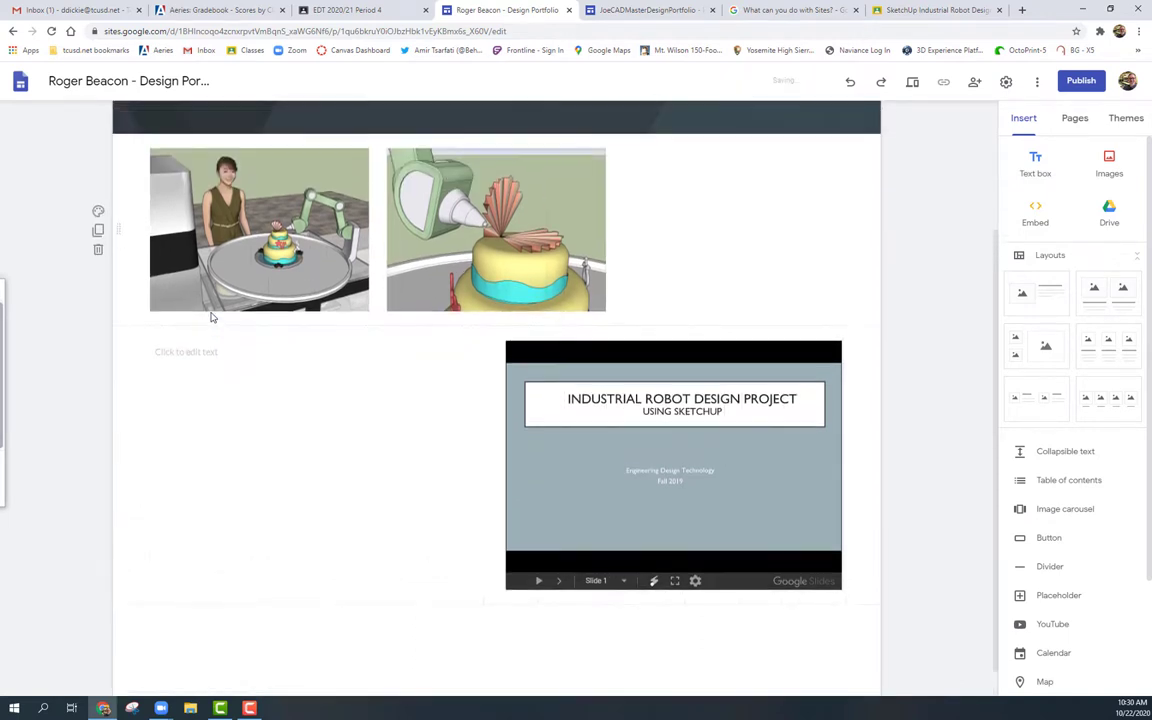
left_click(242, 353)
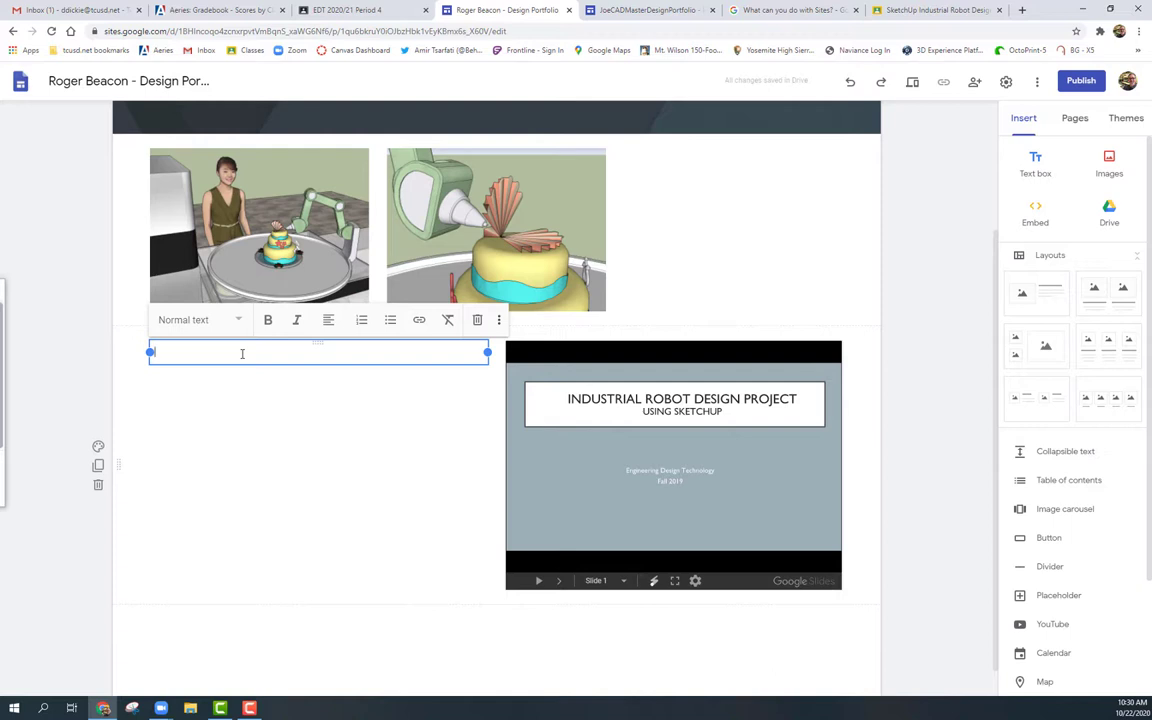
type("Click Slides to the")
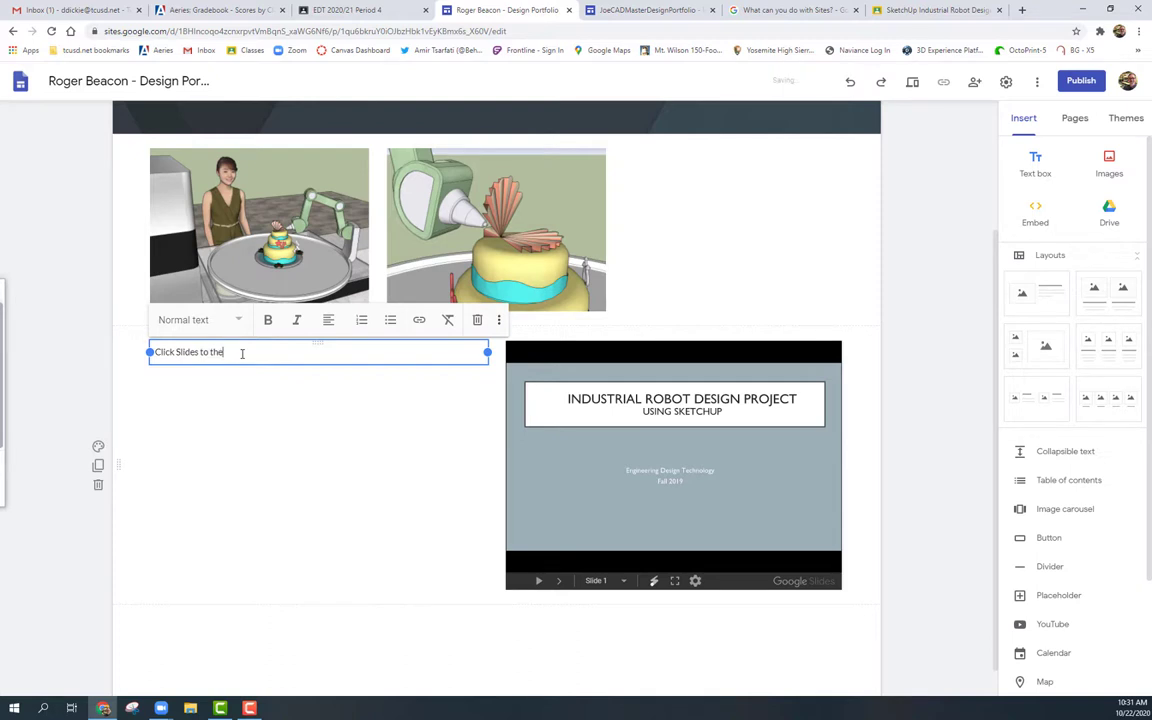
type(" right to see project presentation")
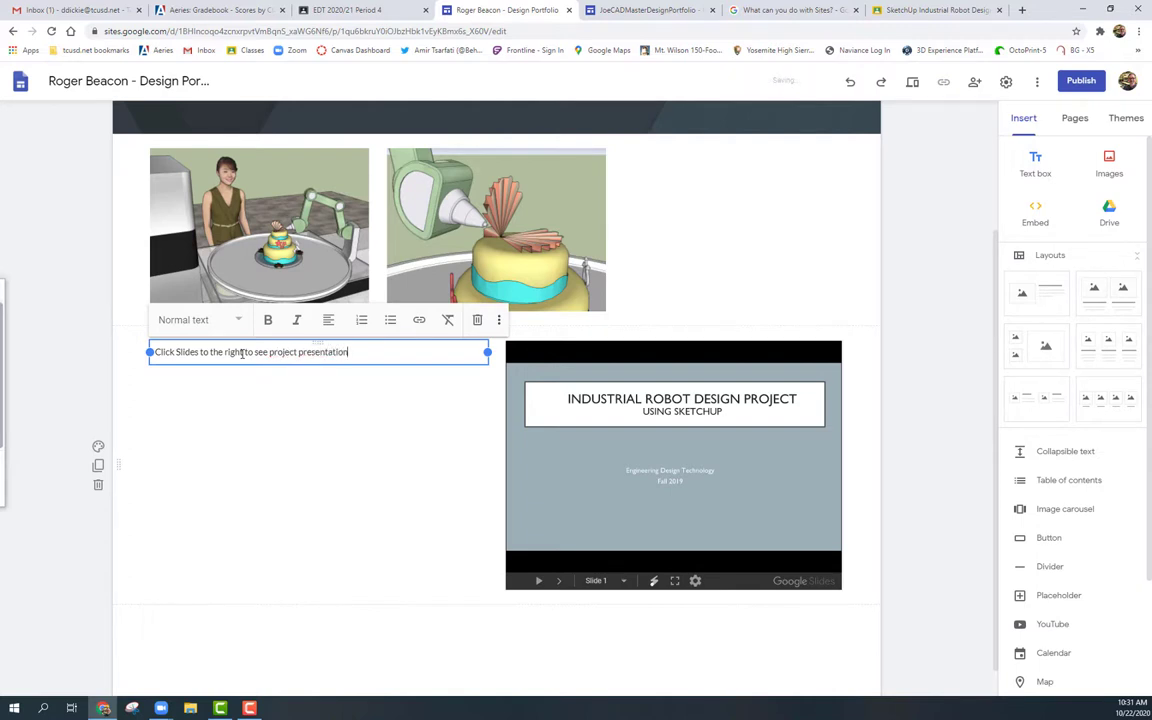
left_click(353, 487)
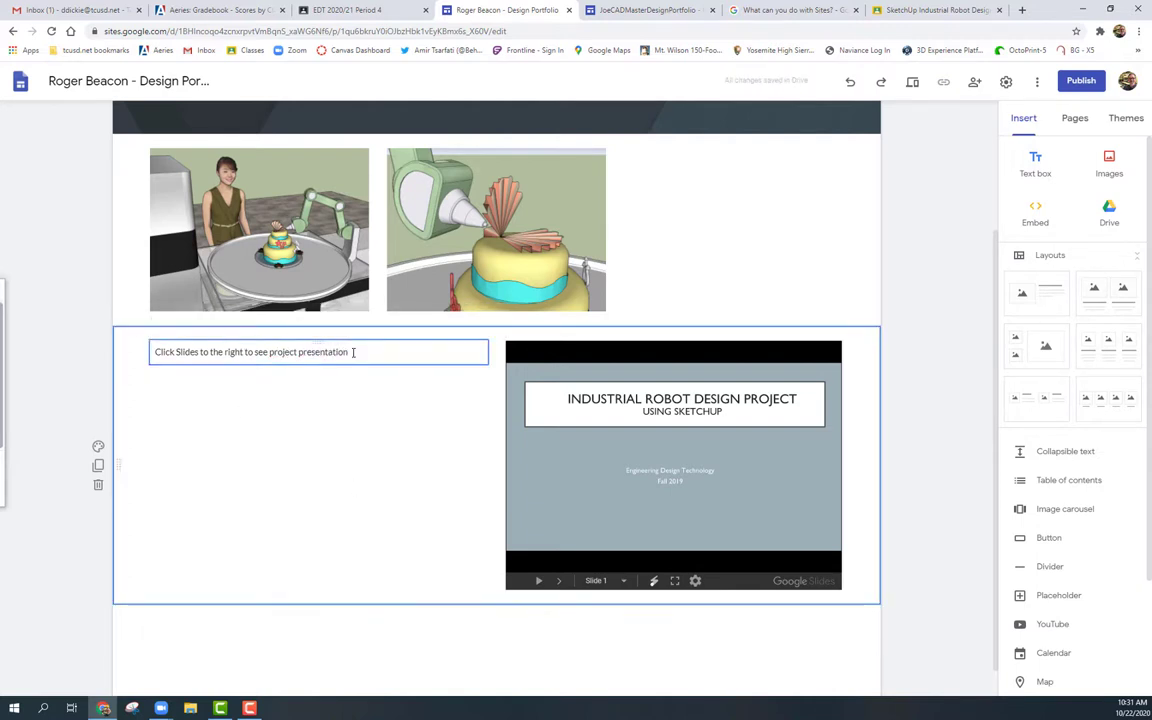
Style the caption as Heading and narrow its box so it wraps onto two lines.
left_click_drag(353, 352, 140, 348)
left_click(237, 322)
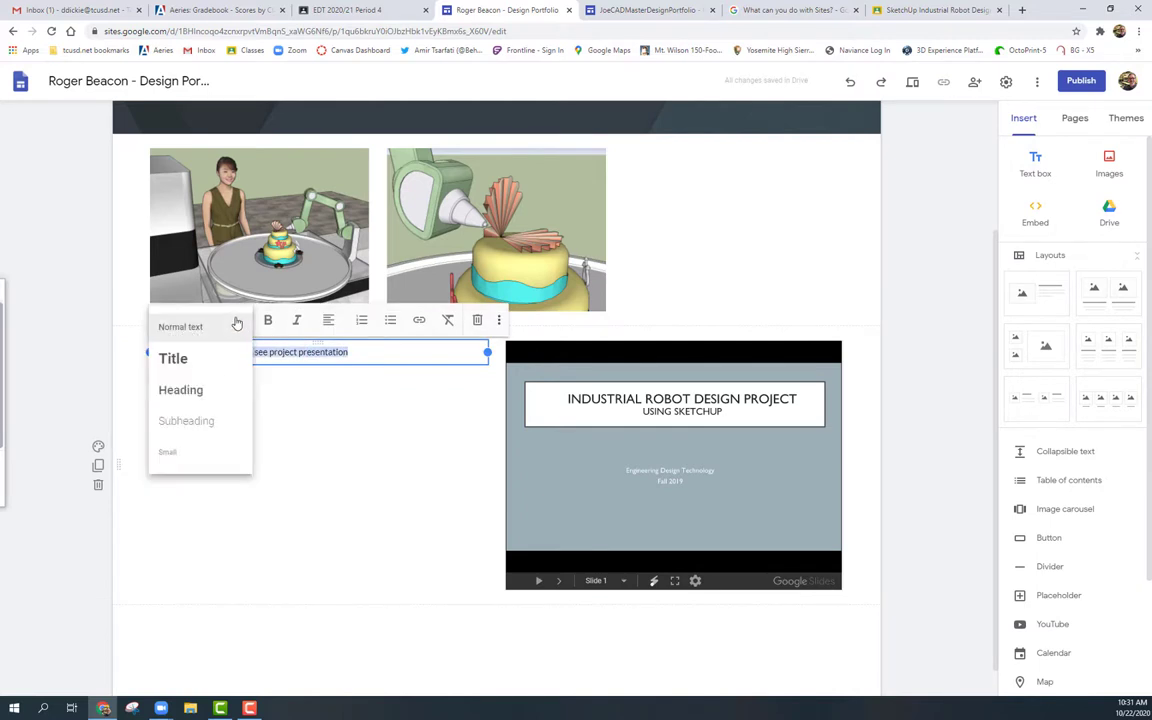
left_click(200, 394)
left_click(398, 473)
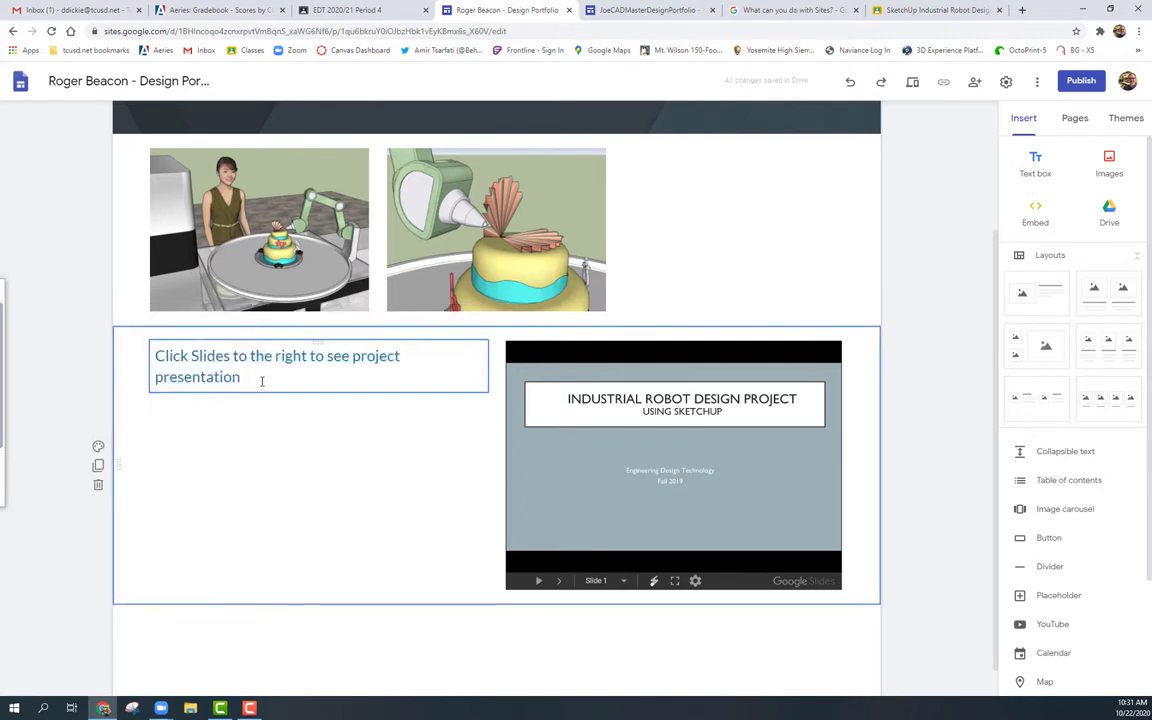
left_click(248, 381)
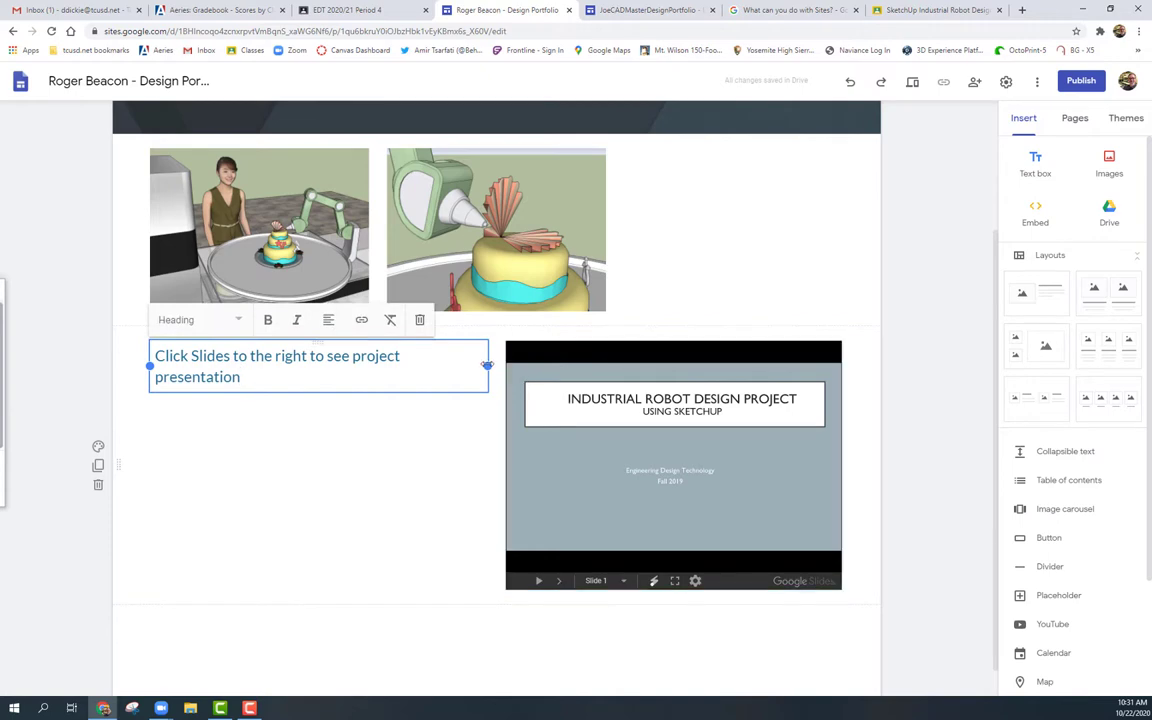
left_click_drag(487, 366, 362, 380)
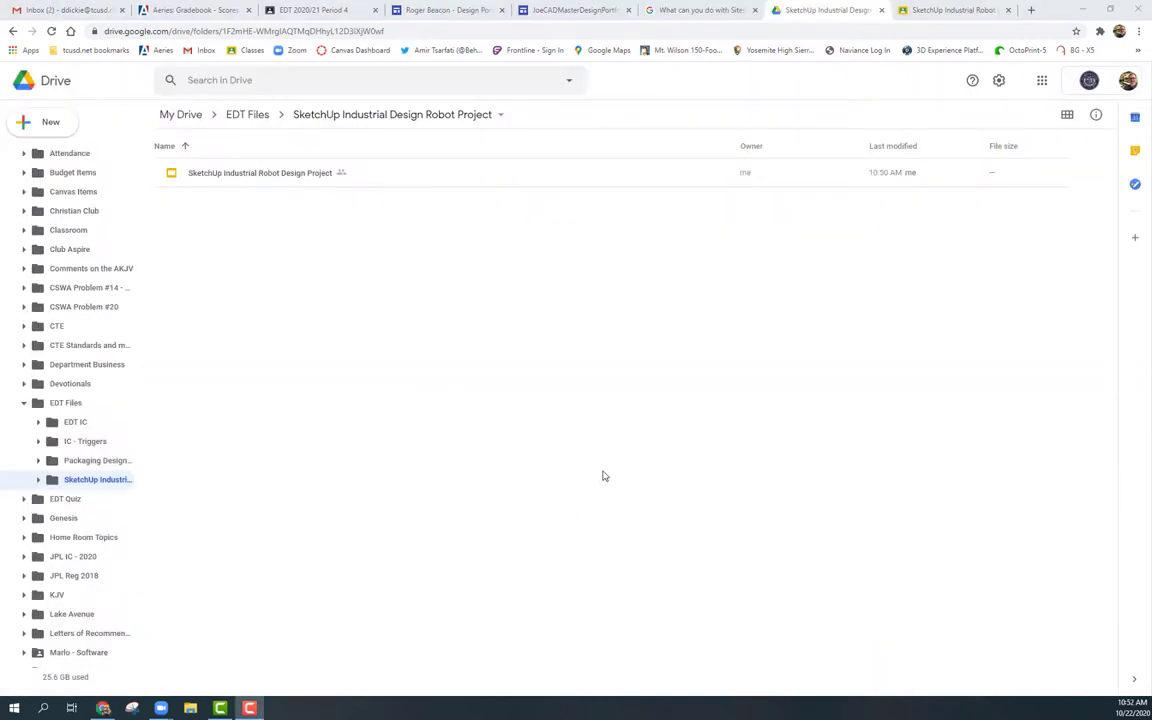
Share the presentation so anyone with the link can view it, and copy its link.
right_click(294, 172)
left_click(338, 235)
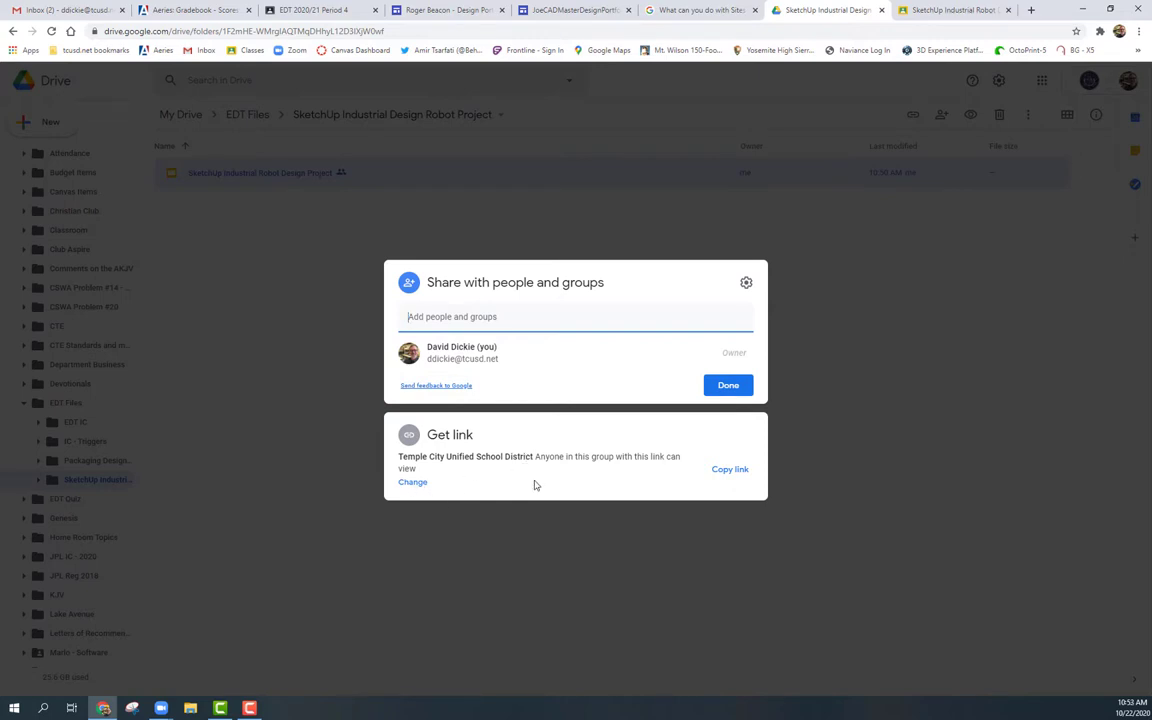
left_click(415, 484)
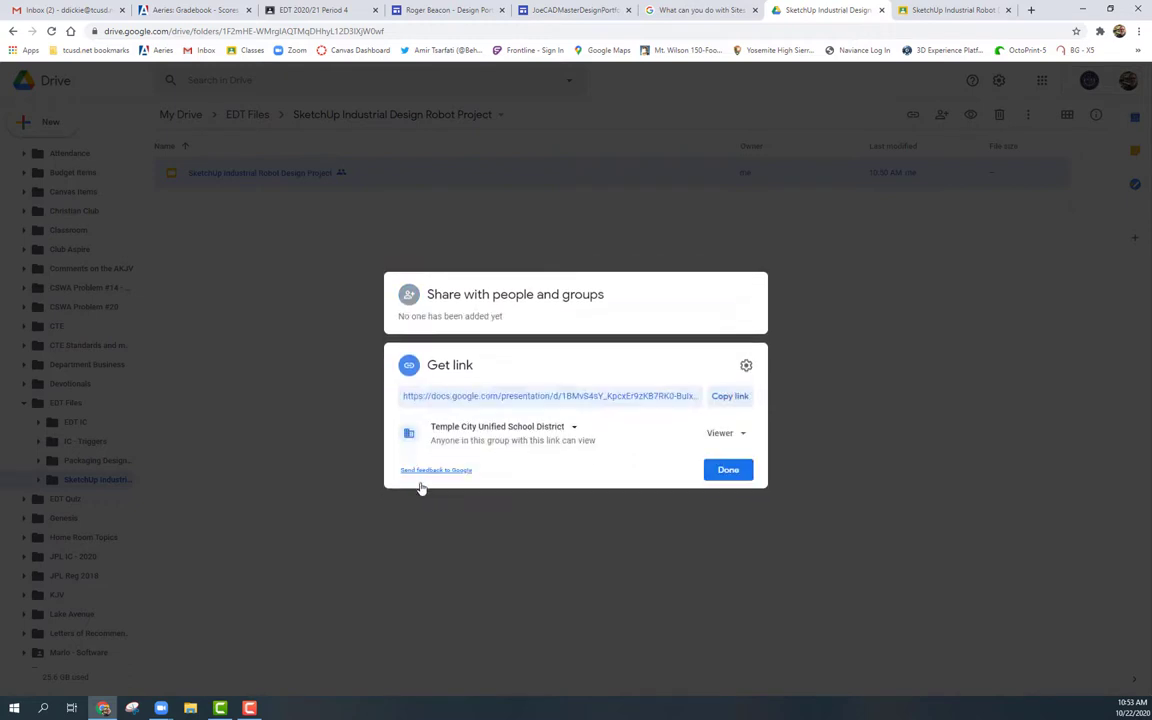
left_click(574, 428)
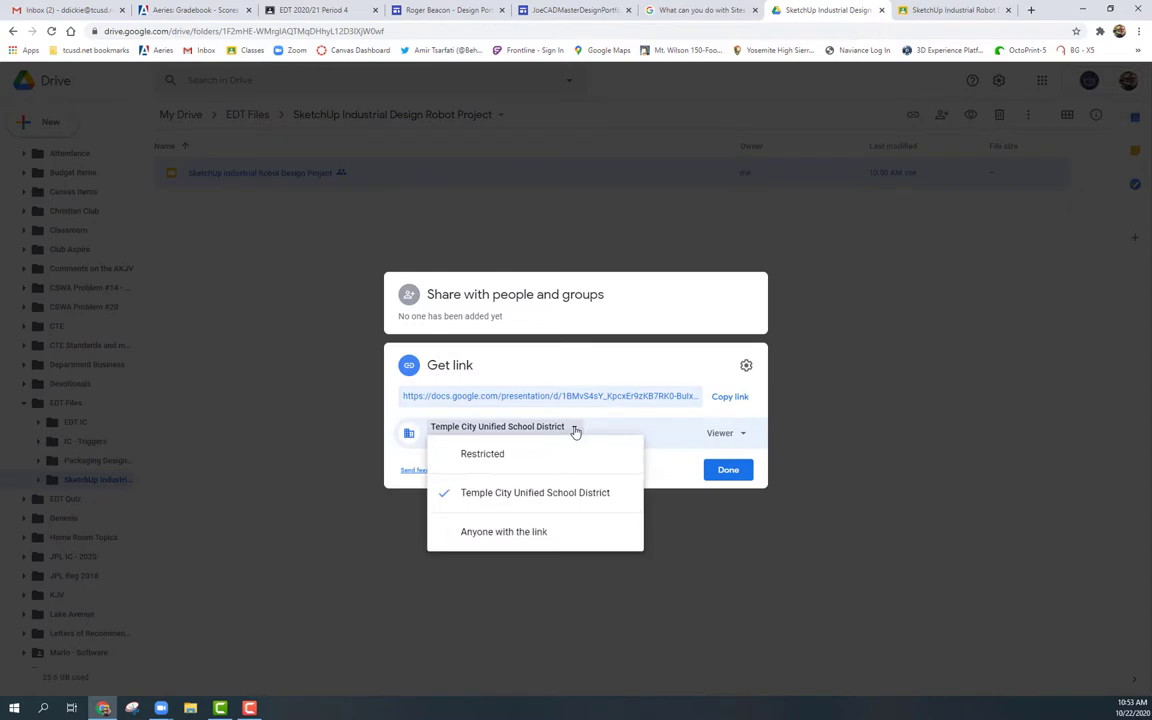
left_click(526, 534)
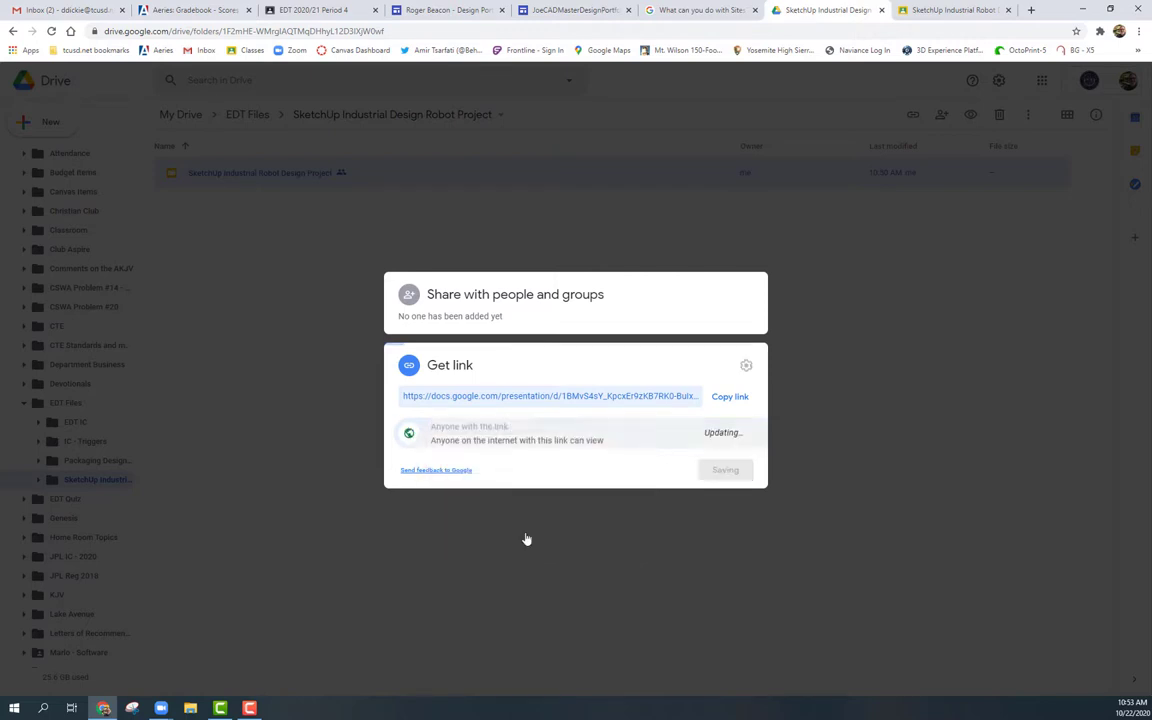
left_click(732, 397)
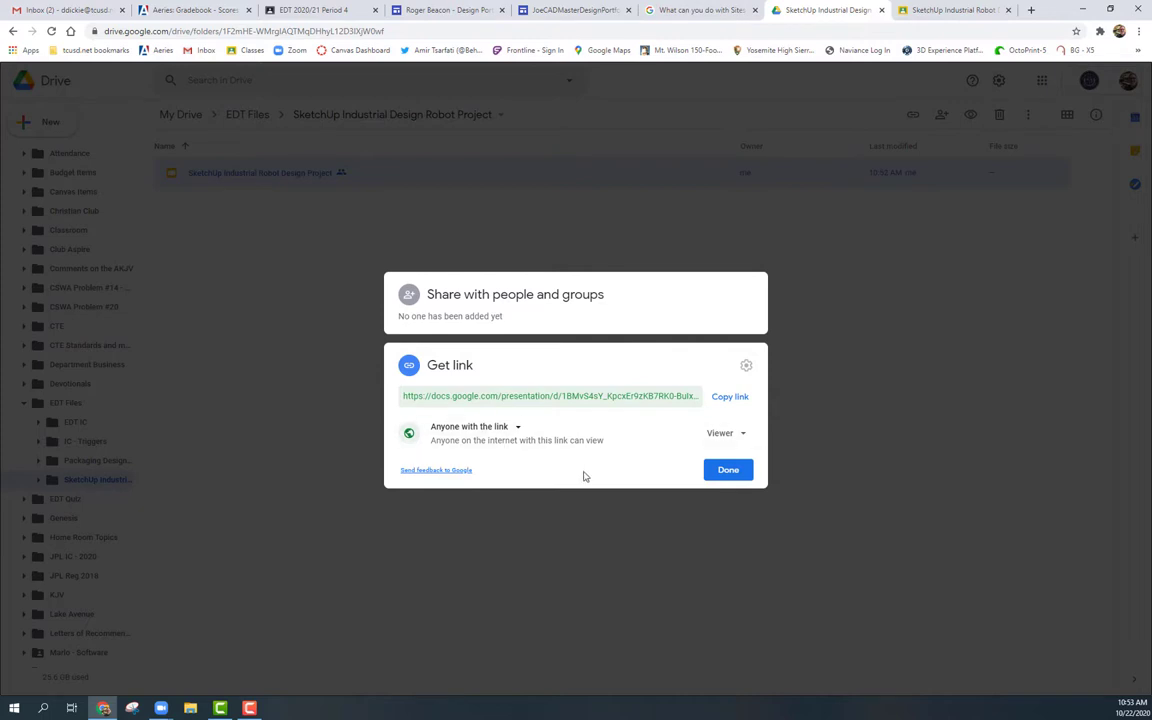
left_click(726, 471)
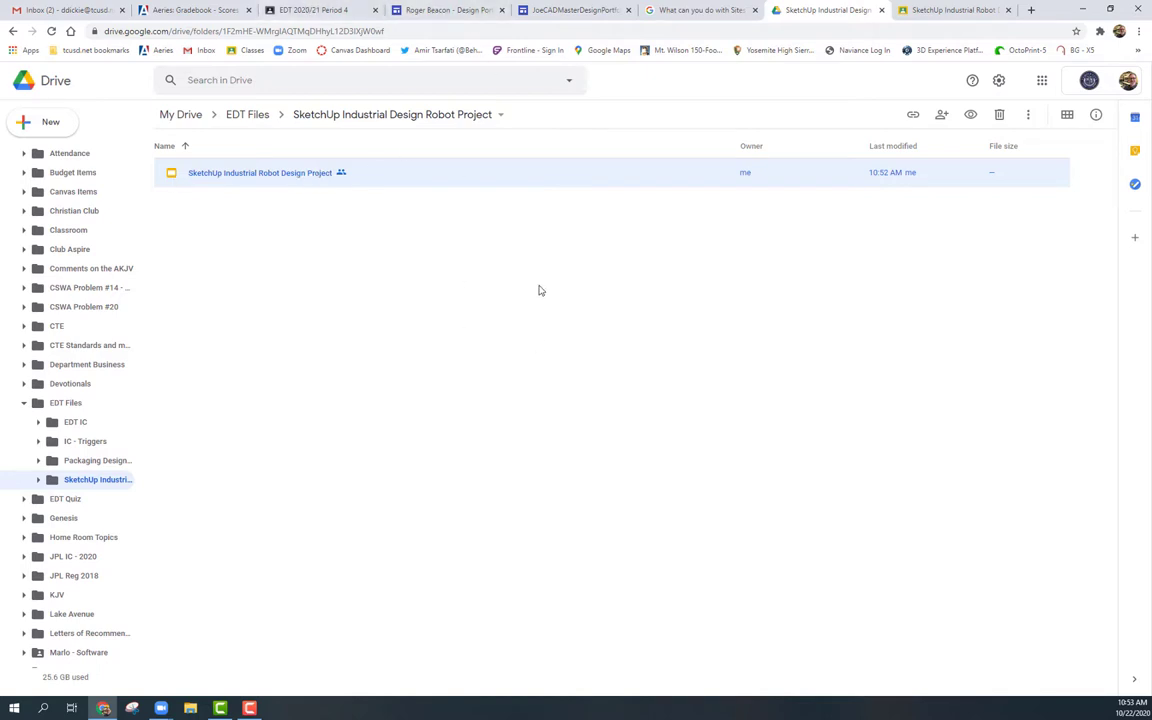
Return to the portfolio editor and open the Industrial Robot Design Project page at its Slides embed.
left_click(467, 12)
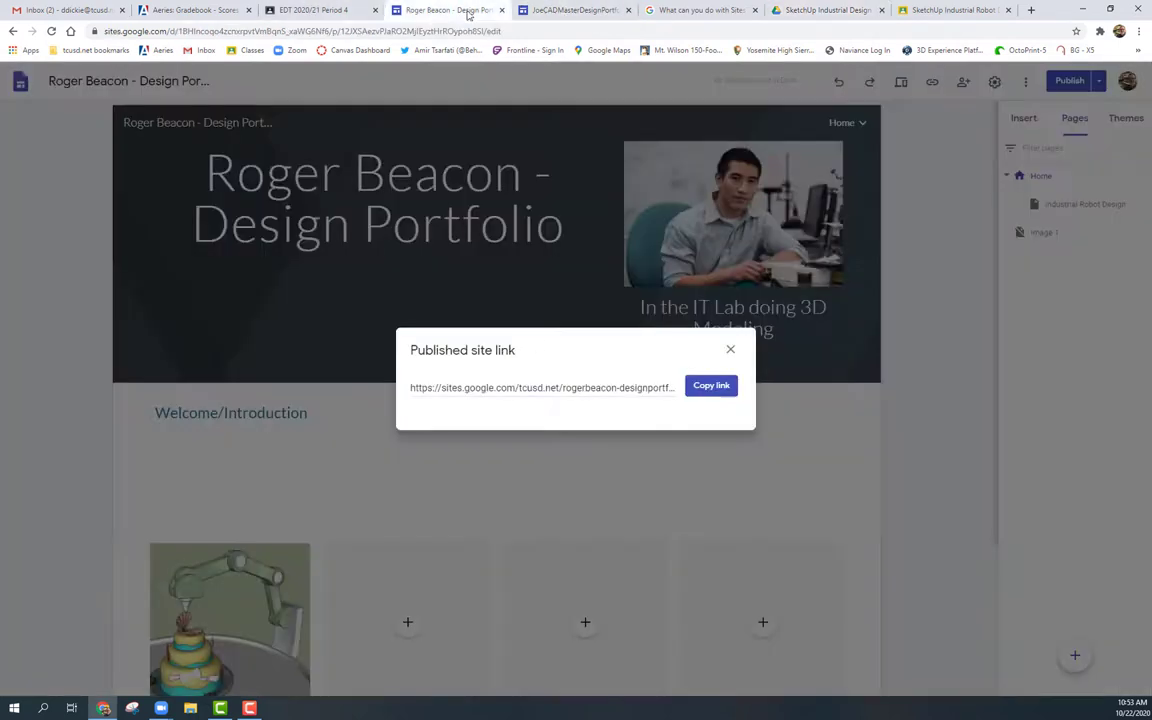
left_click(730, 349)
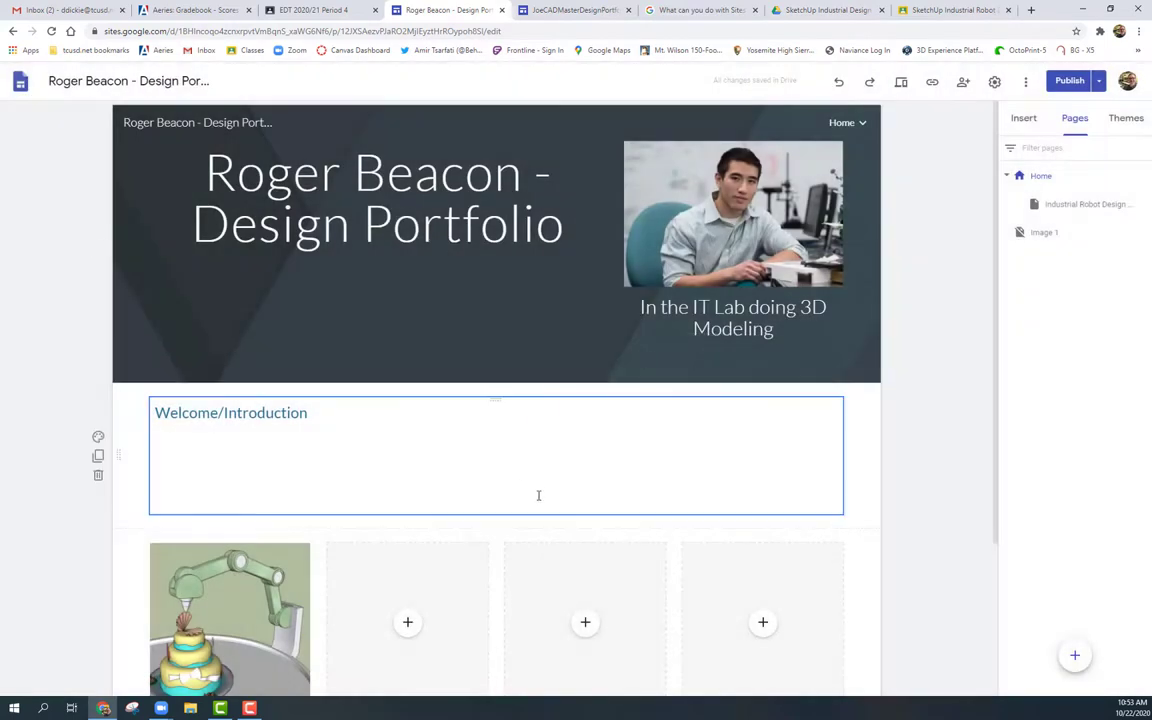
left_click(1073, 206)
scroll(700, 450, "down", 3)
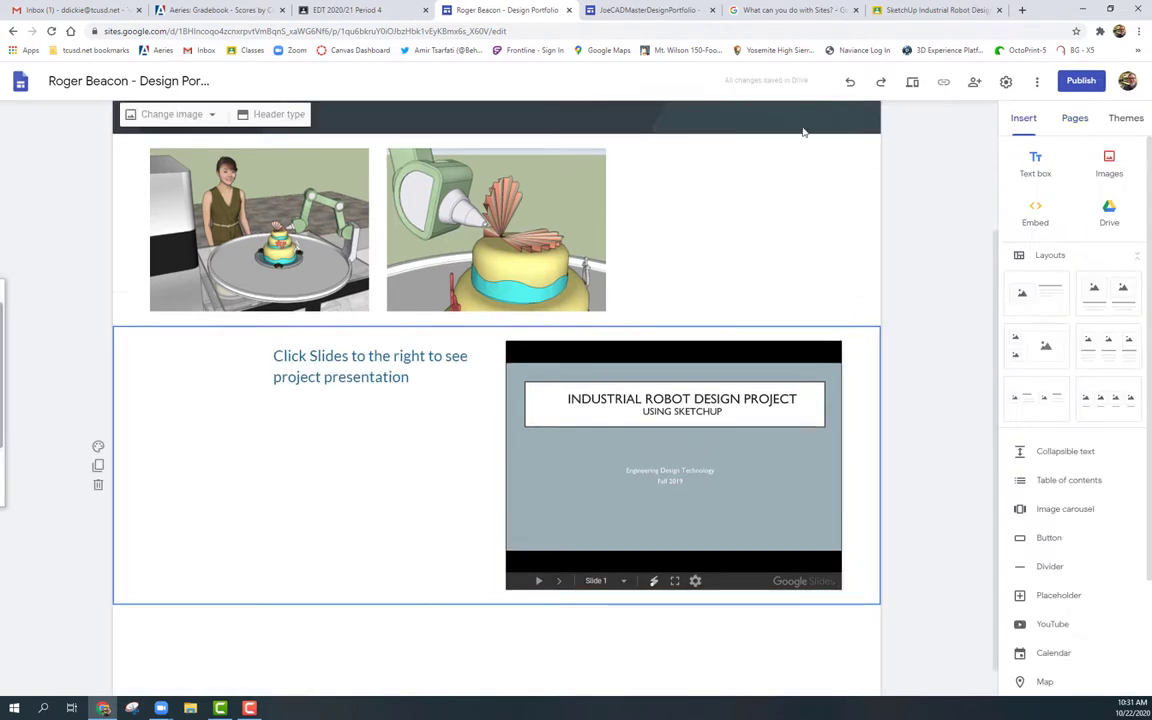
left_click(912, 82)
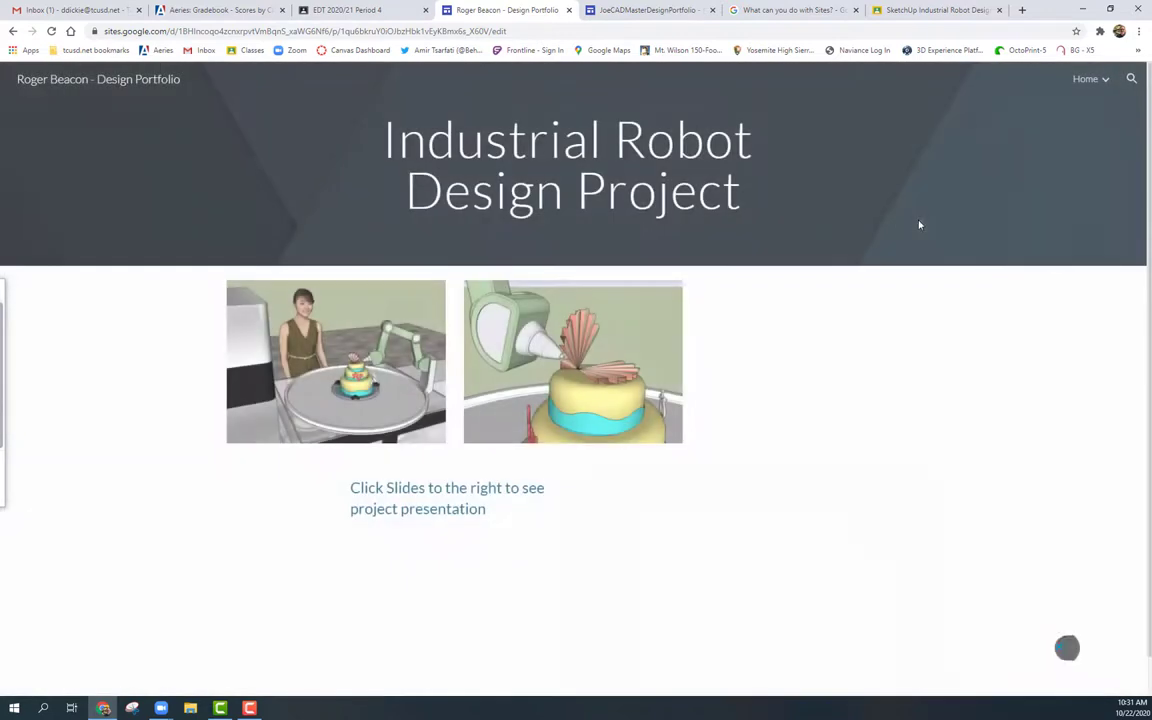
scroll(780, 450, "down", 1)
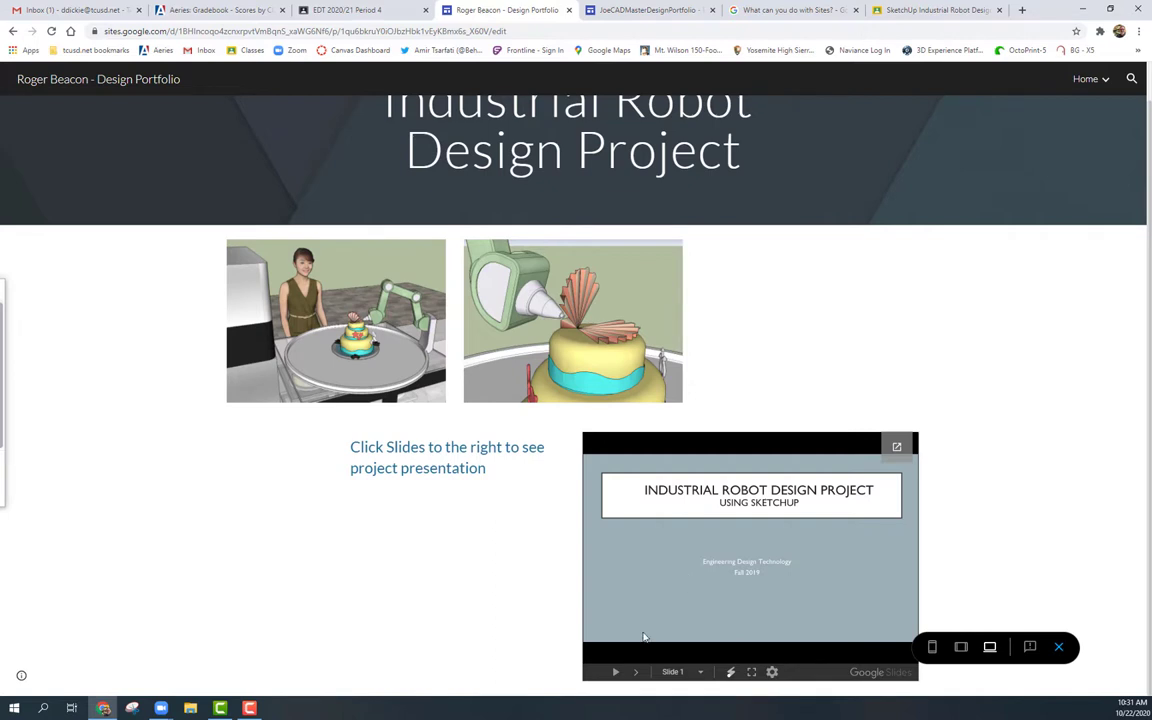
left_click(615, 673)
left_click(855, 466)
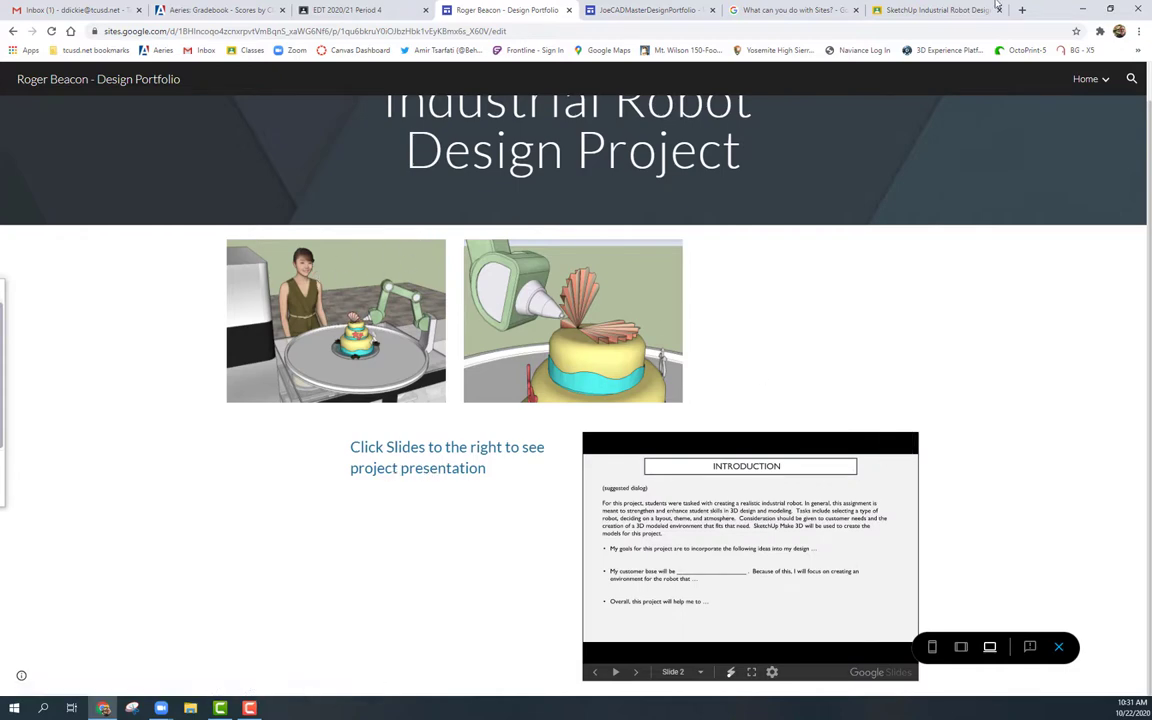
left_click(1058, 648)
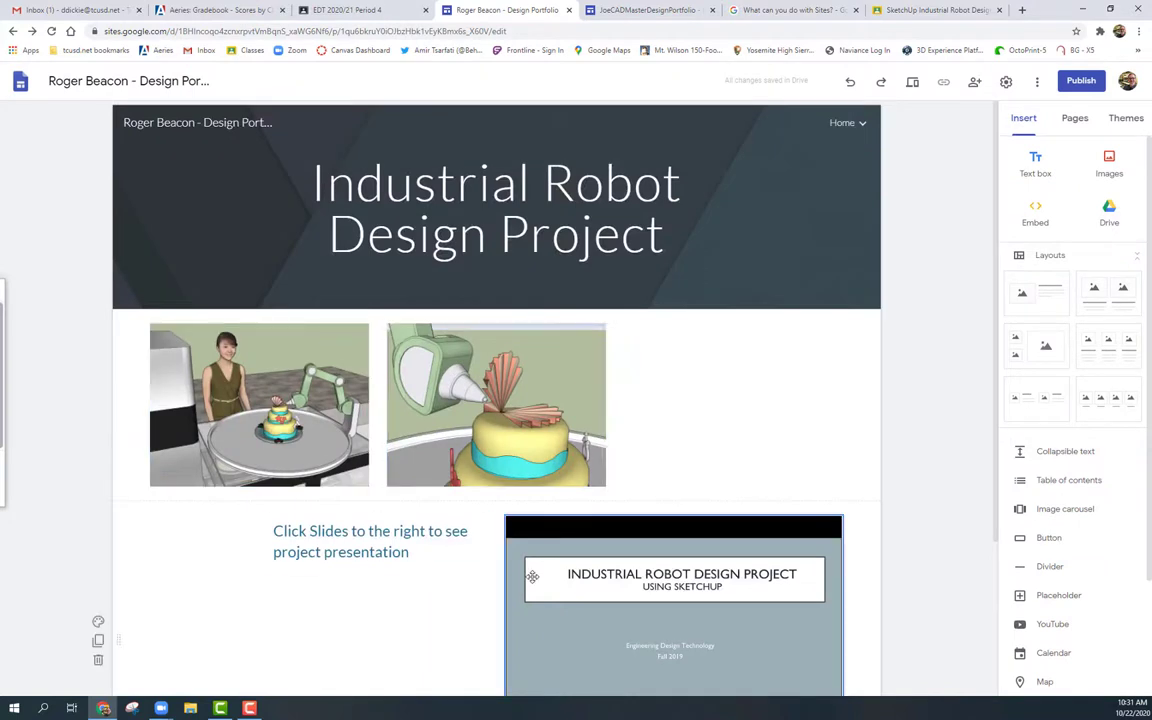
Place the caption text box beside the embedded Slides deck in one row.
scroll(532, 571, "down", 3)
left_click_drag(543, 527, 465, 393)
scroll(455, 342, "up", 1)
left_click_drag(427, 346, 380, 385)
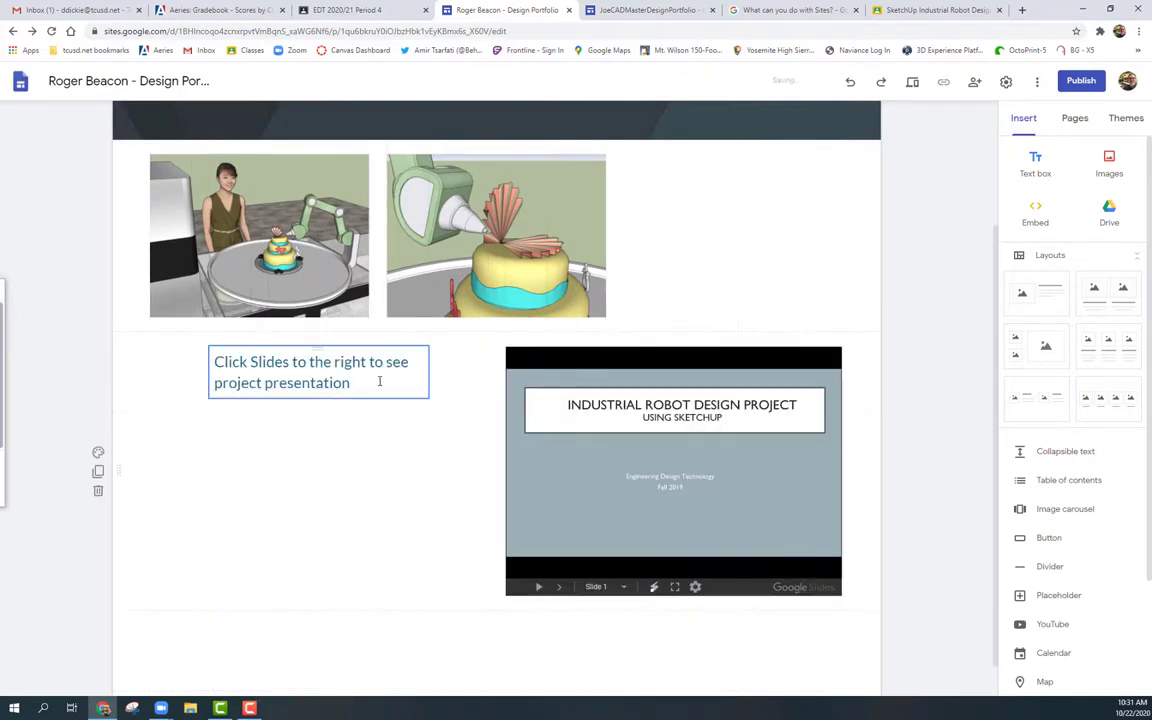
Insert an empty text box and position it above the two cake images.
scroll(597, 291, "up", 2)
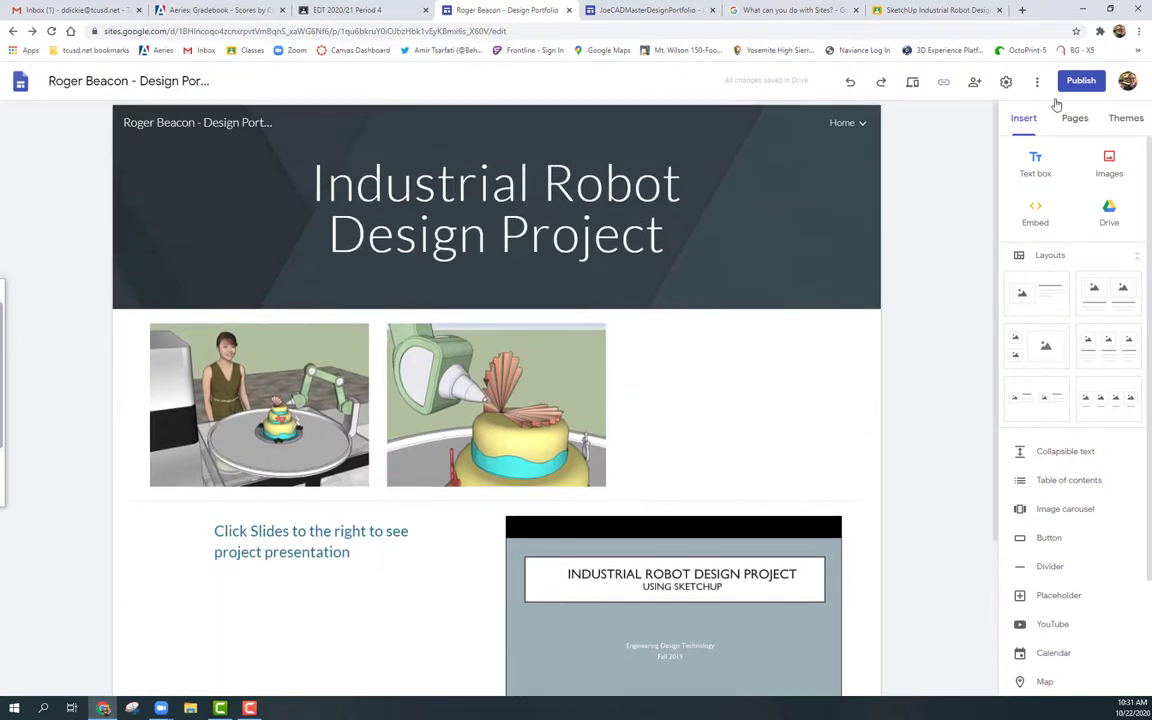
scroll(550, 490, "down", 2)
left_click(1037, 172)
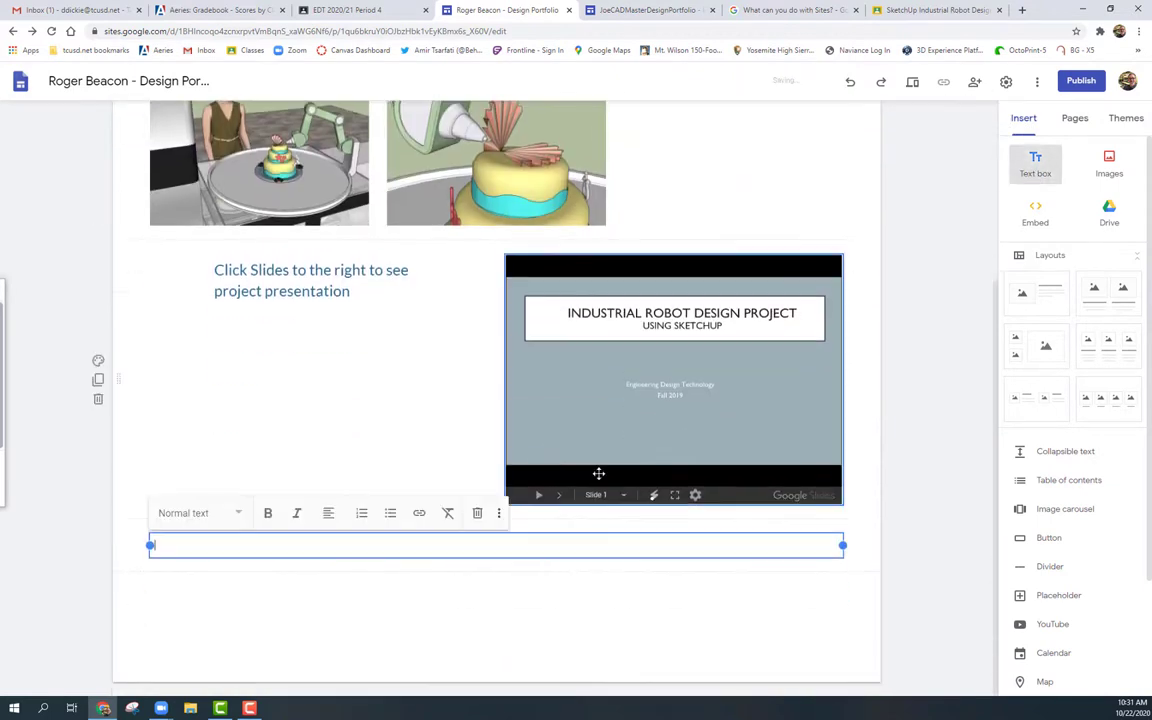
left_click_drag(541, 534, 470, 311)
Type 'Introduction' in the new text box and format it as a Heading.
left_click(240, 178)
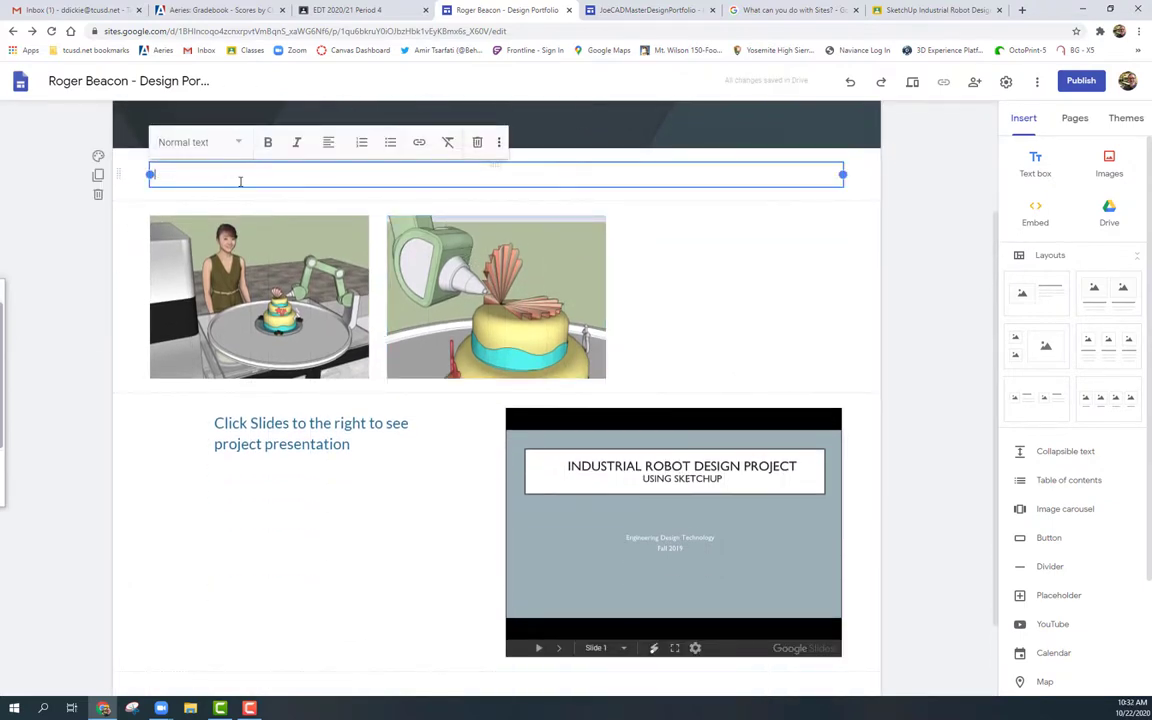
type("Introduction")
left_click_drag(202, 176, 155, 175)
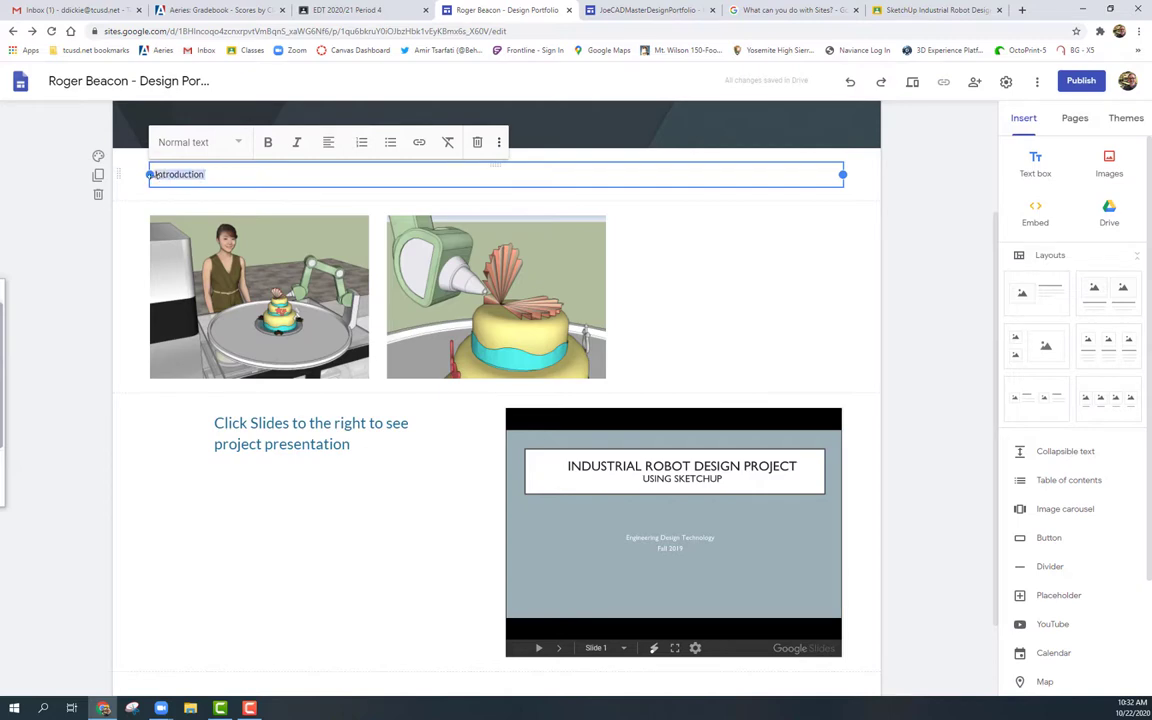
left_click(231, 148)
left_click(180, 211)
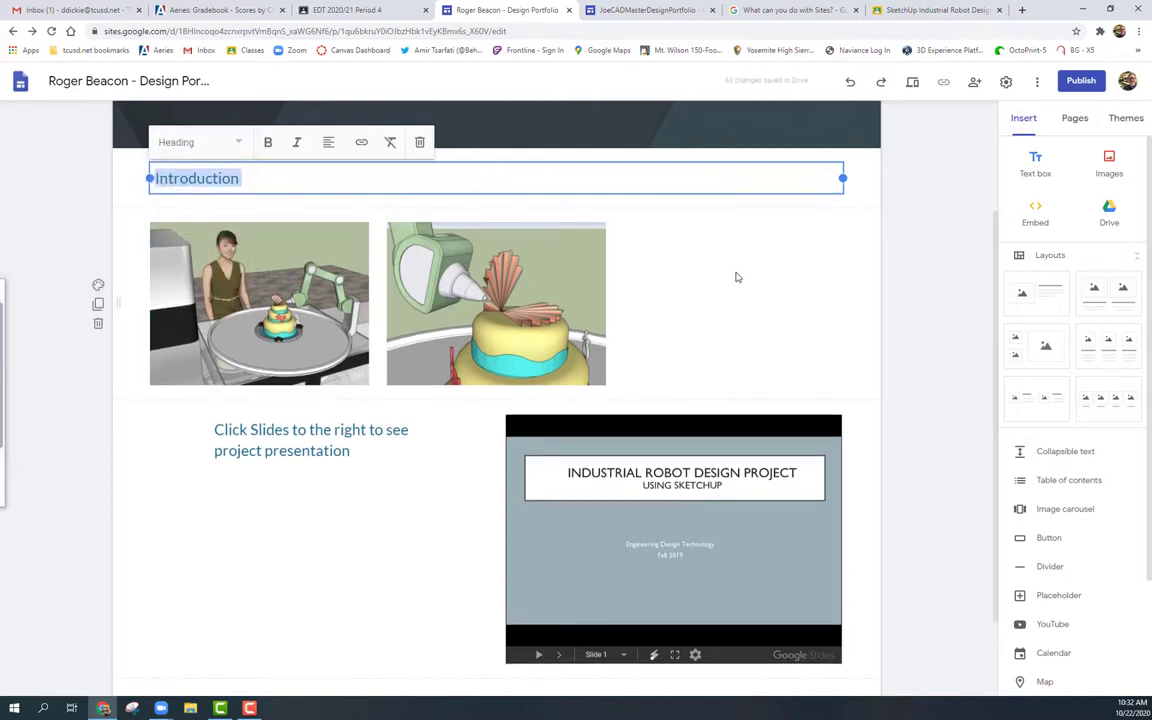
left_click(655, 248)
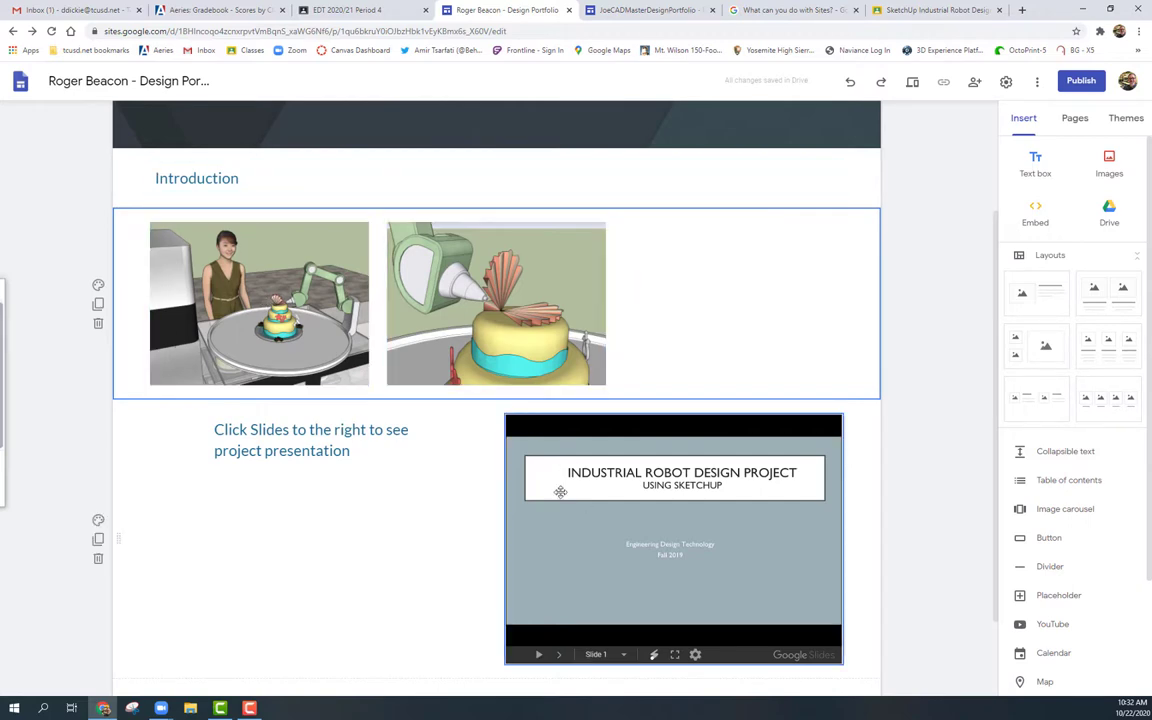
scroll(772, 248, "up", 2)
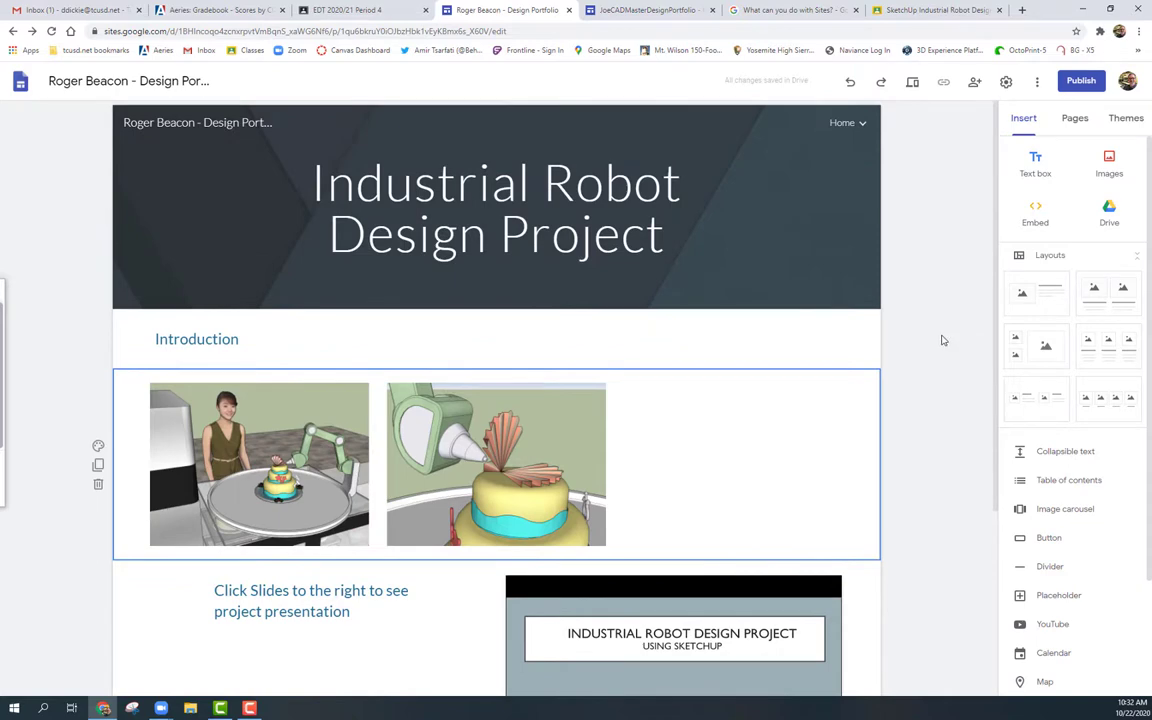
Preview the finished Industrial Robot Design Project page as visitors see it.
left_click(910, 84)
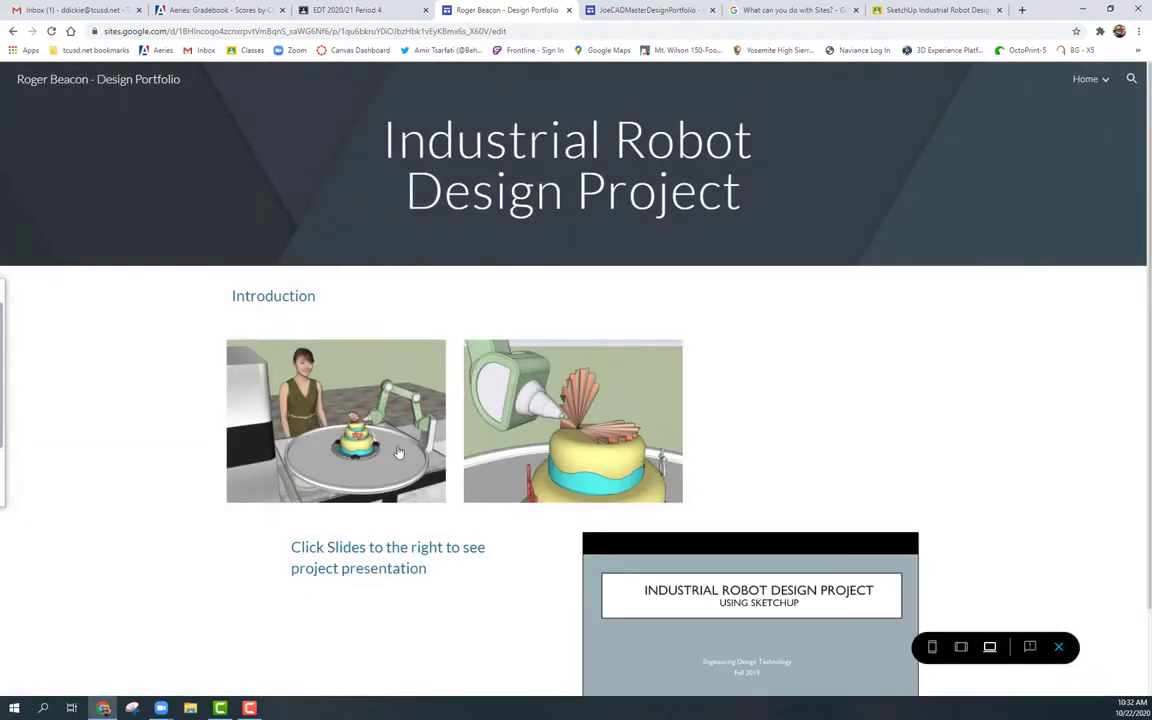
scroll(422, 576, "down", 1)
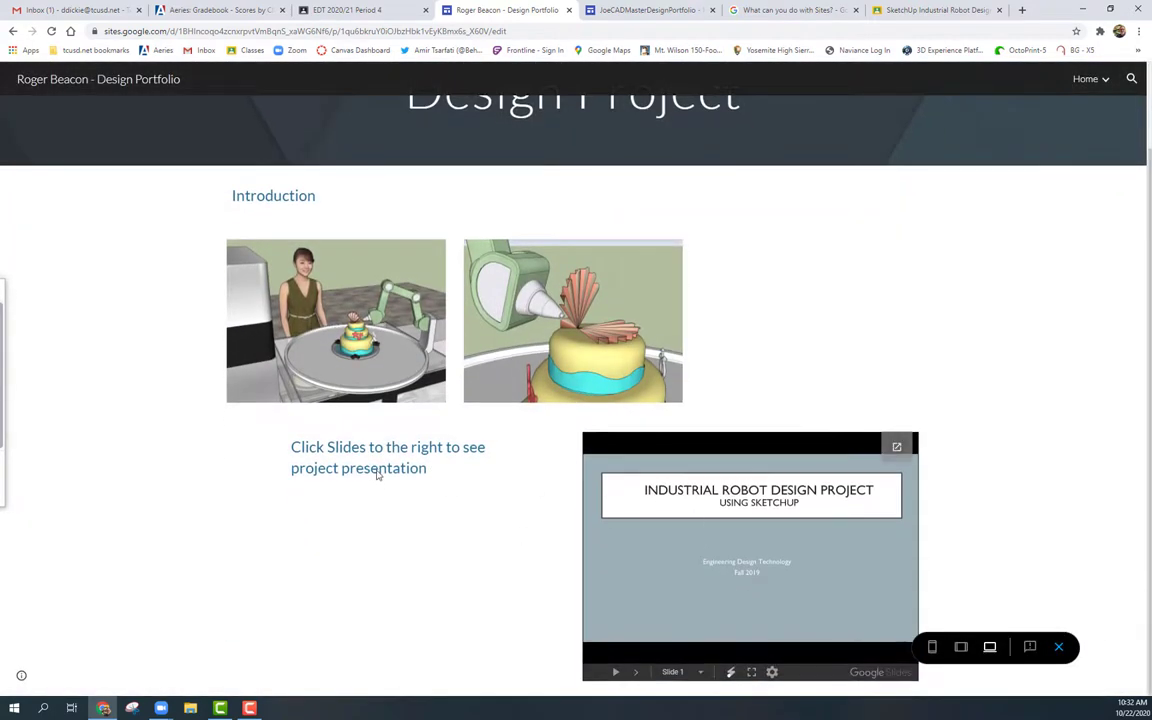
scroll(295, 323, "up", 1)
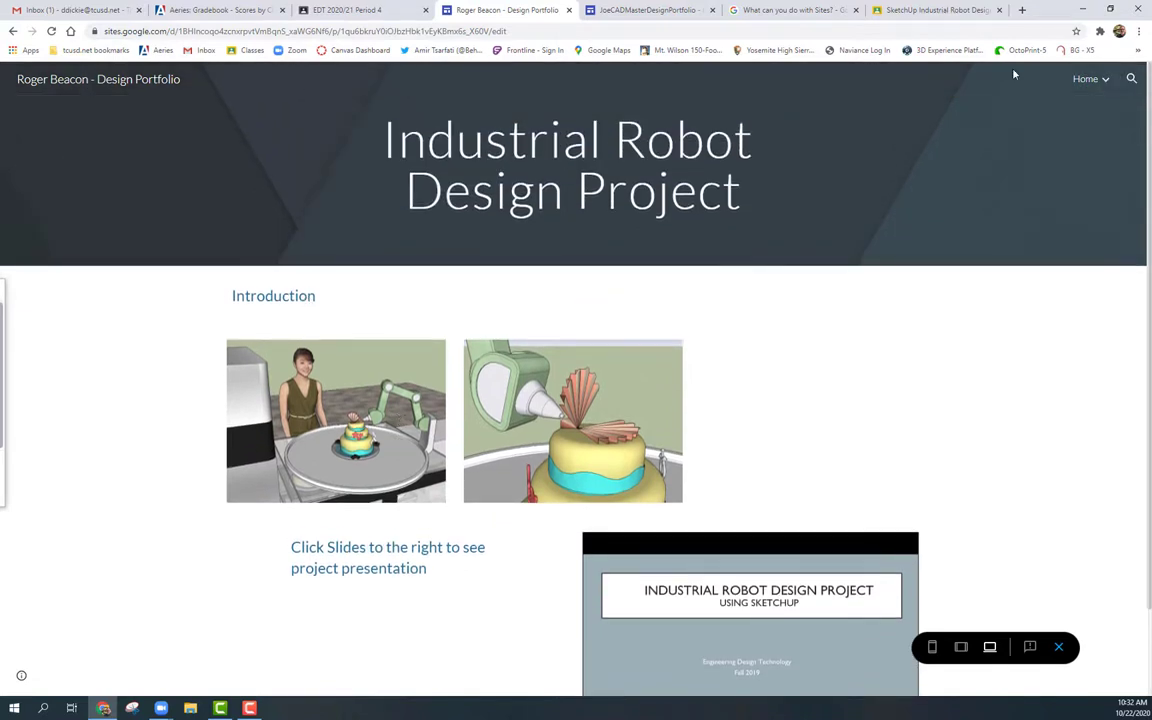
Browse the Home page in preview, then exit back to the editor.
left_click(1085, 79)
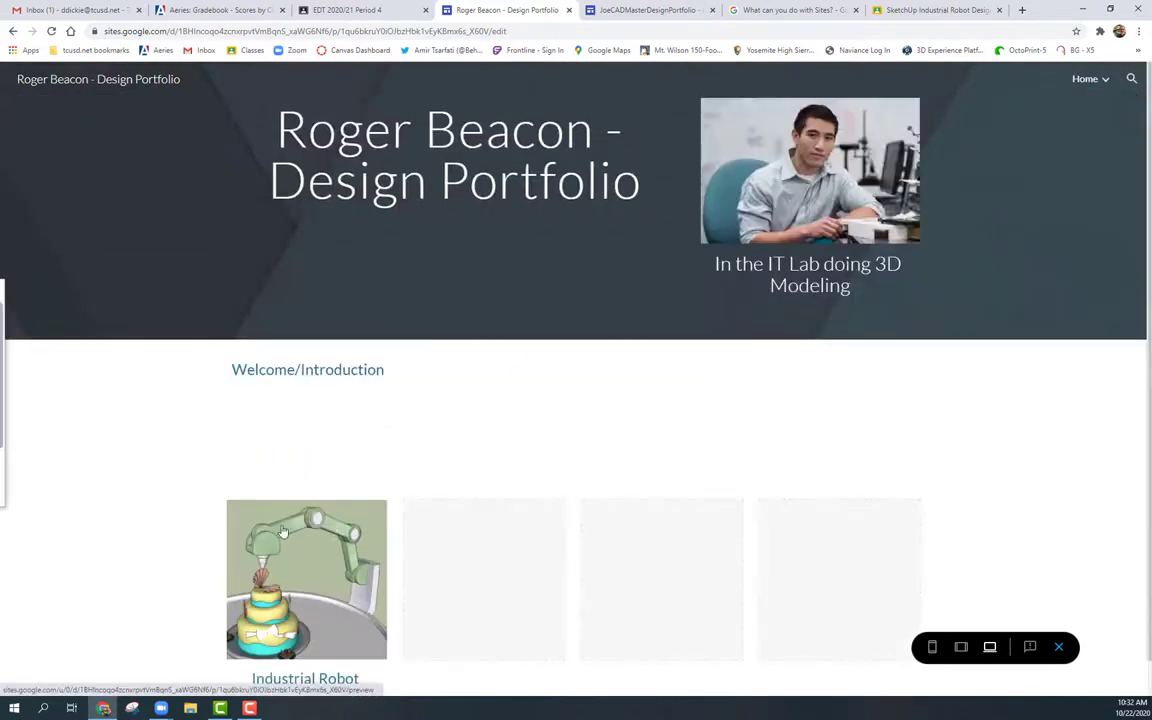
scroll(283, 532, "down", 1)
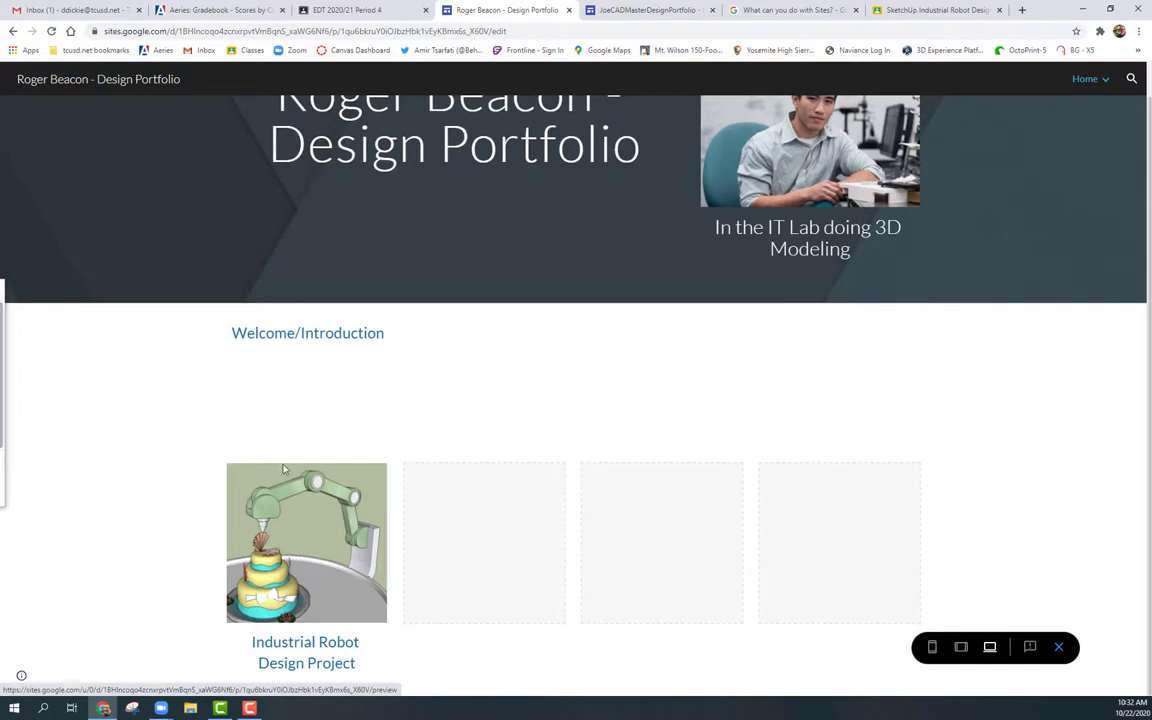
scroll(1003, 370, "up", 1)
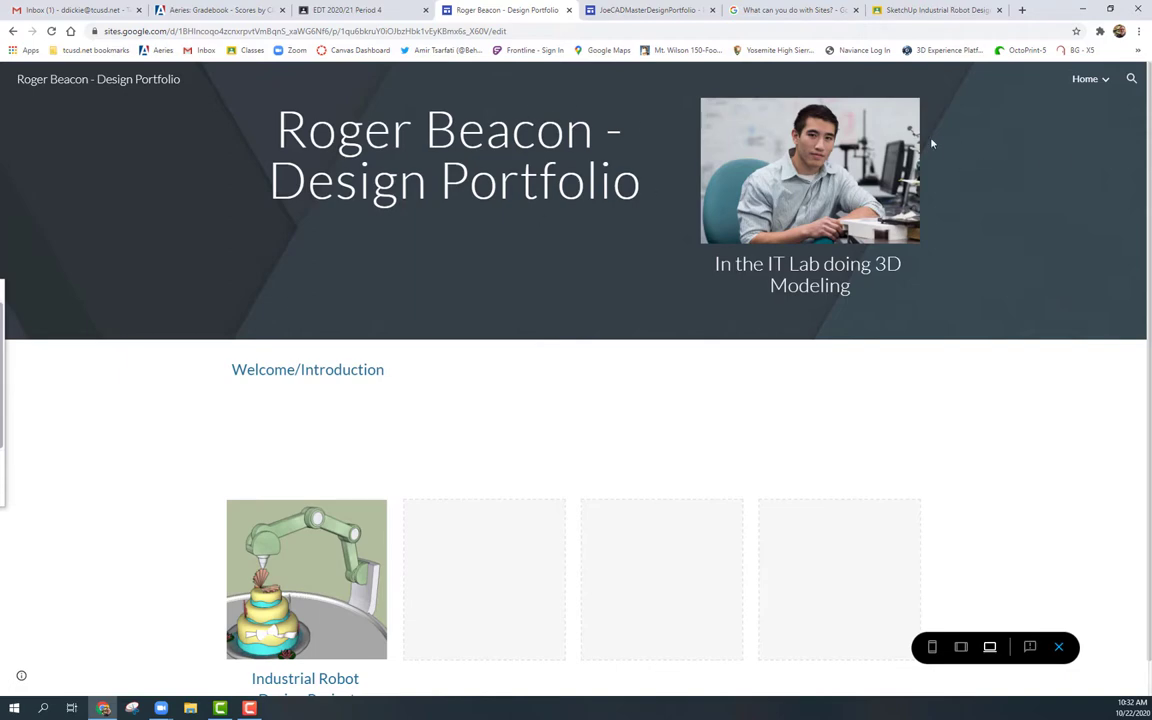
left_click(1058, 648)
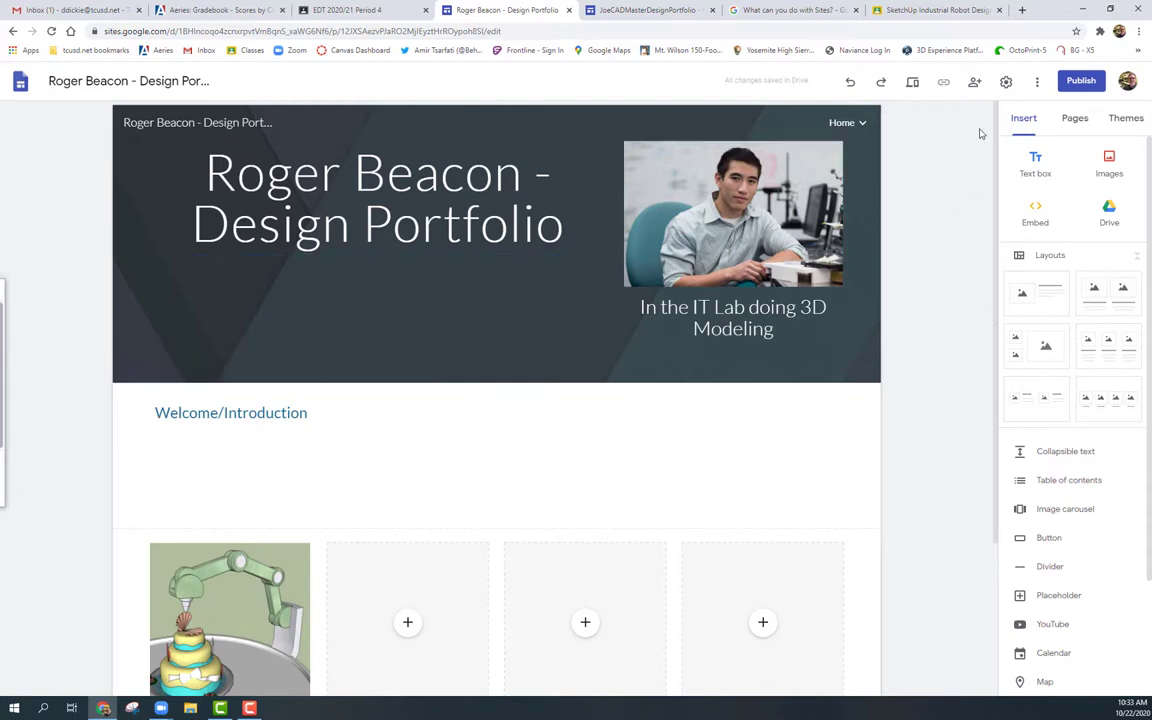
Select the Home page, publish the portfolio site, and copy its published site link.
left_click(1073, 120)
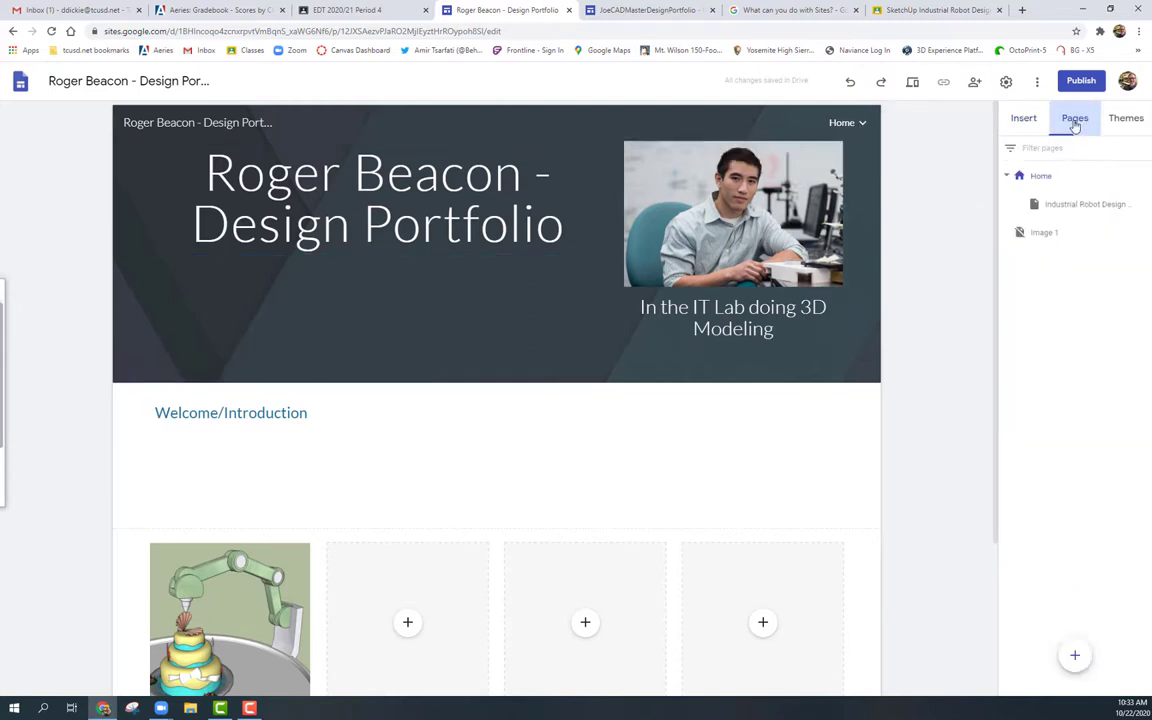
left_click(1045, 178)
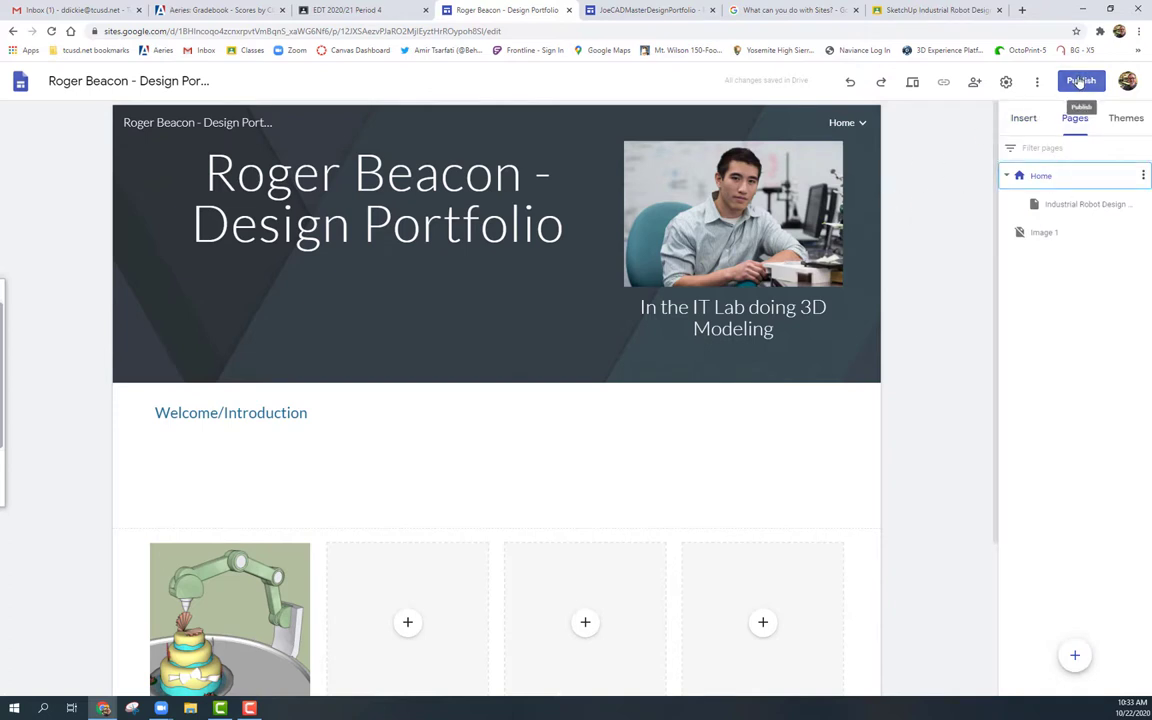
left_click(1081, 82)
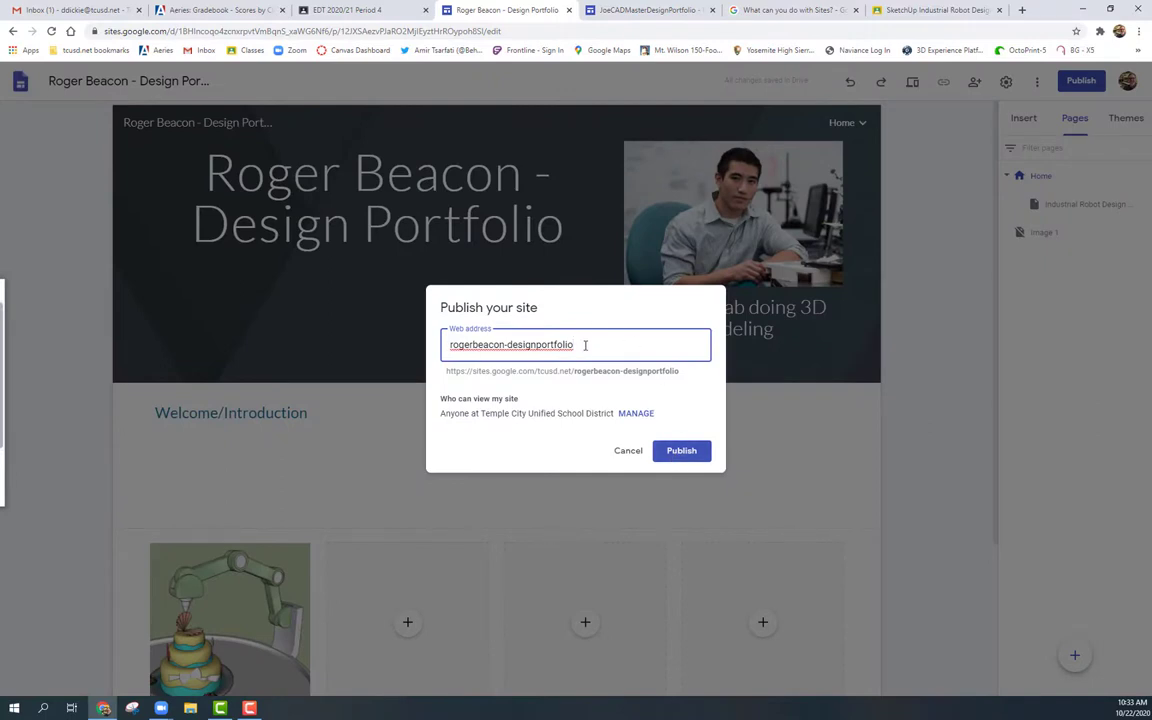
left_click(683, 452)
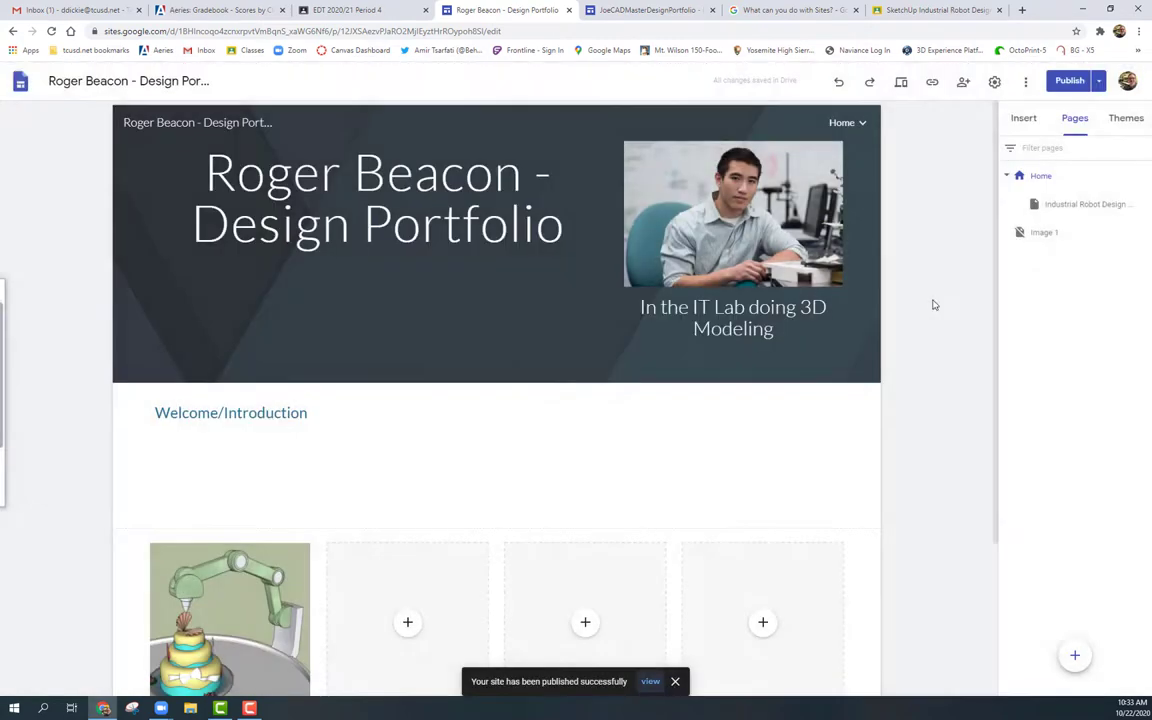
left_click(932, 88)
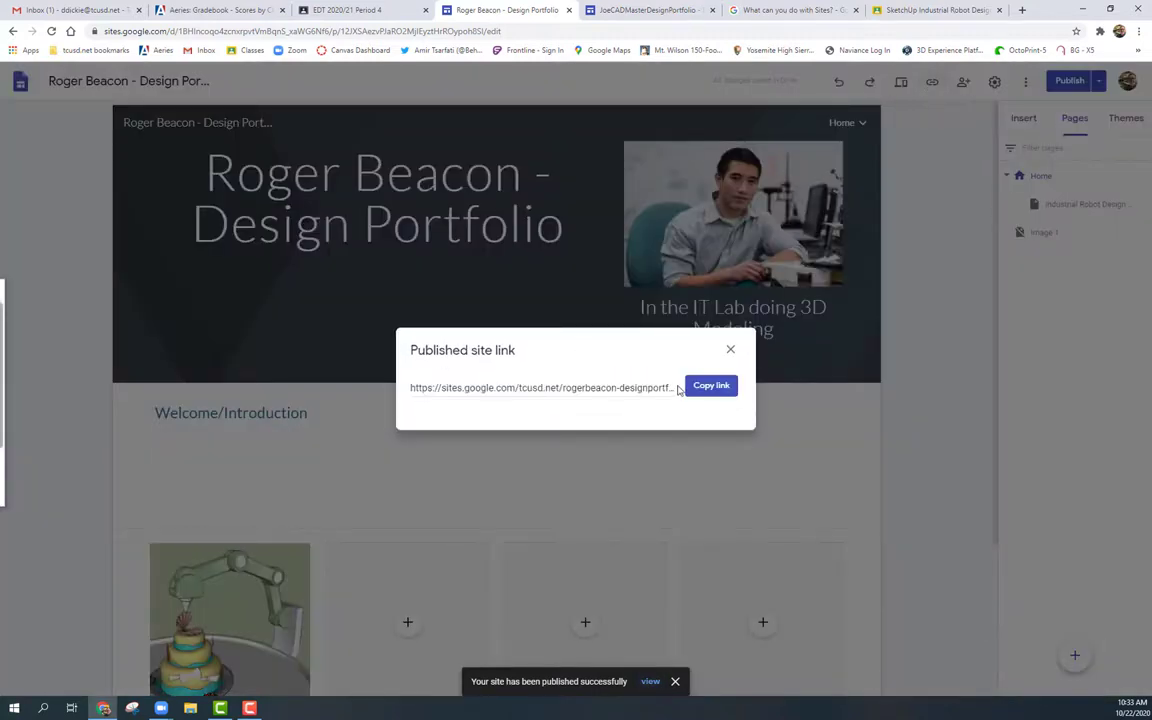
left_click(711, 388)
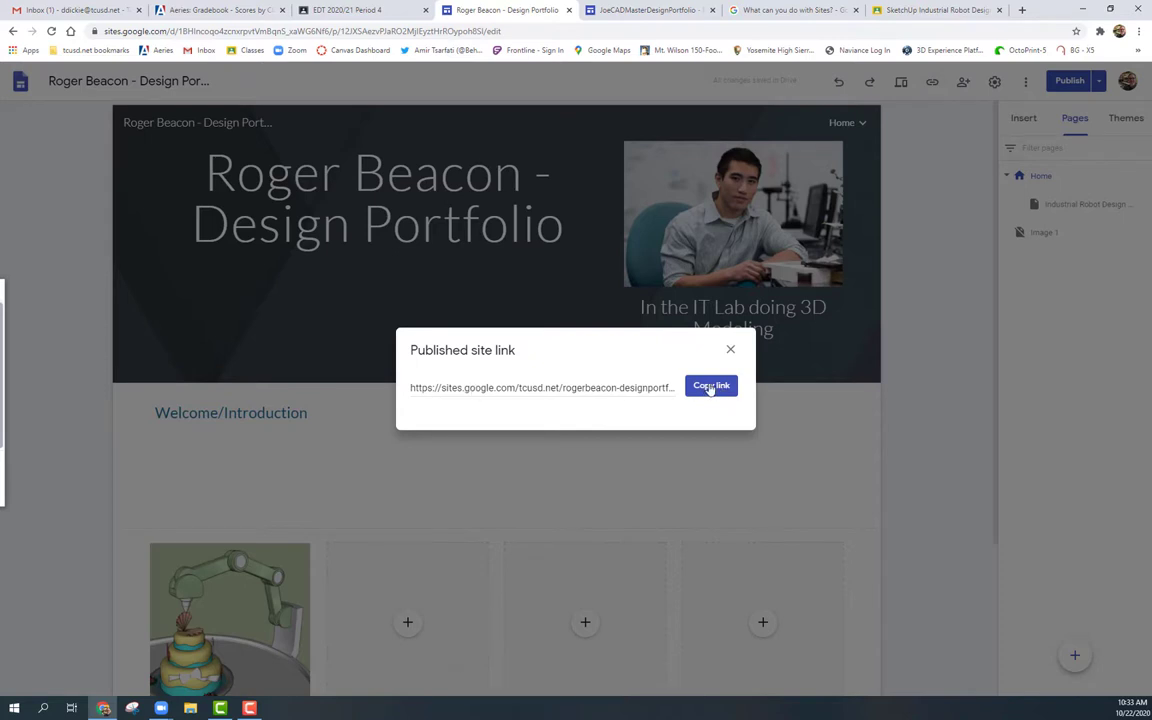